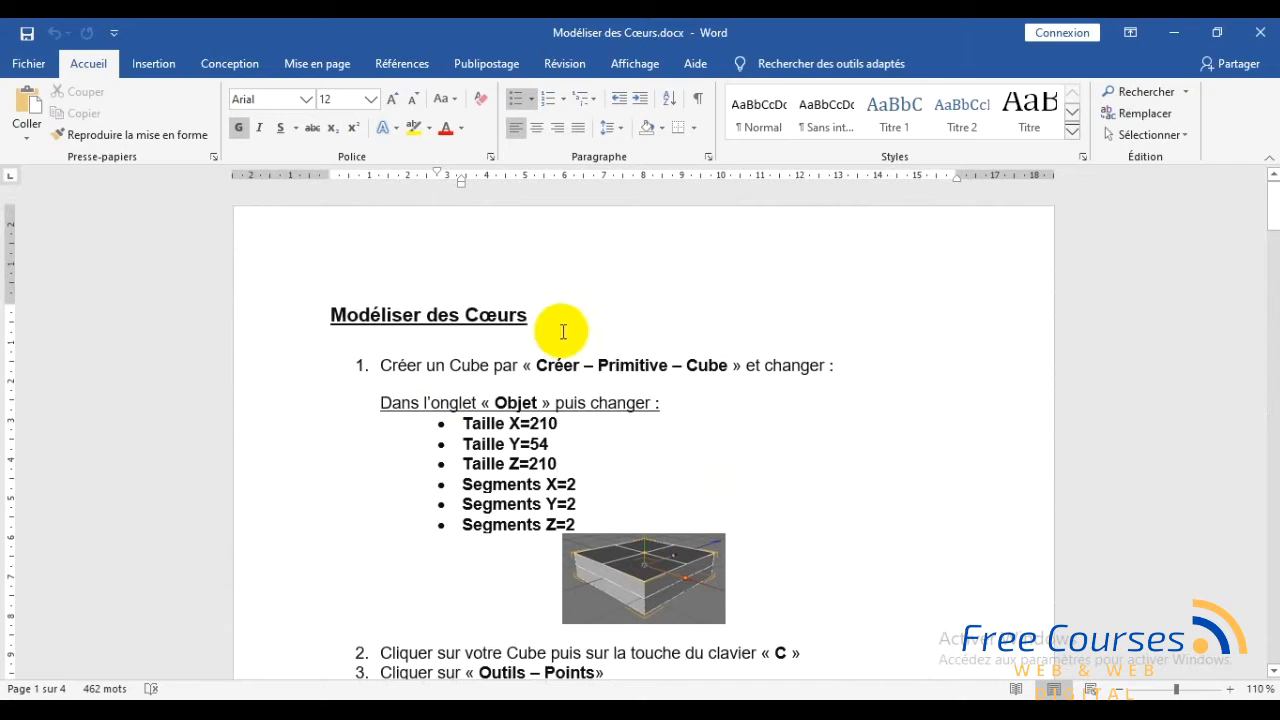
pyautogui.click(282, 318)
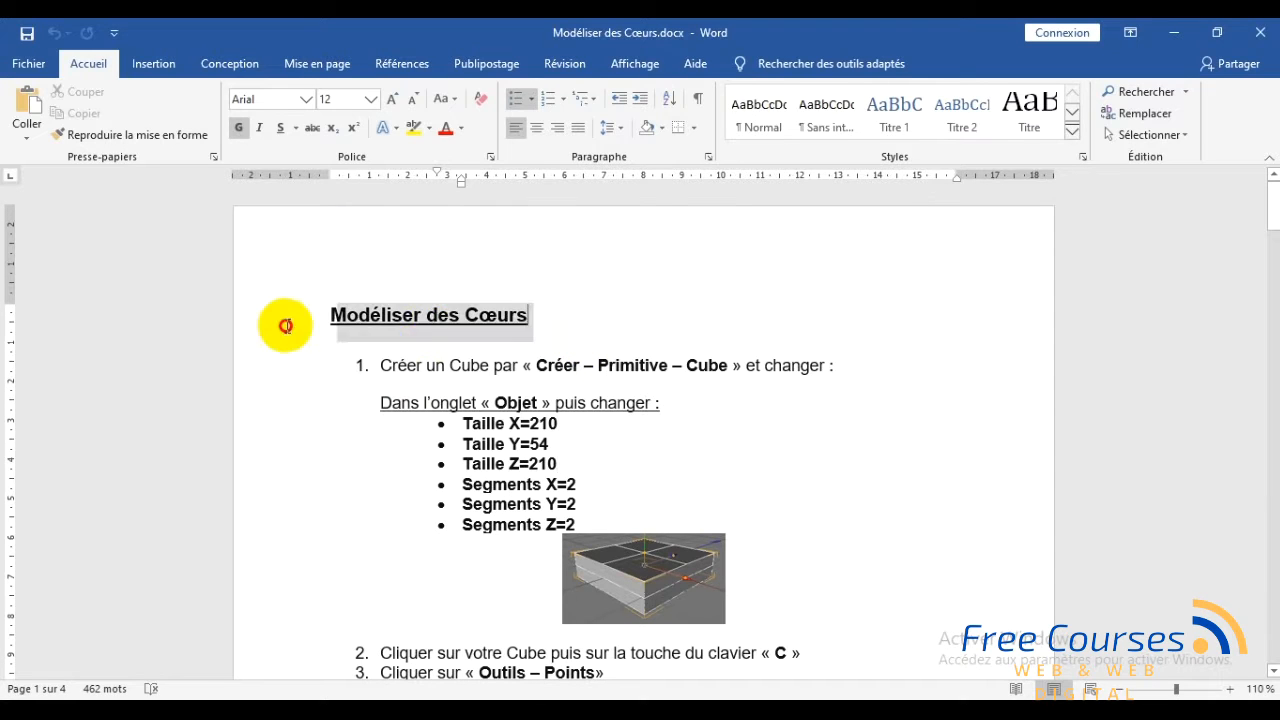
pyautogui.click(778, 462)
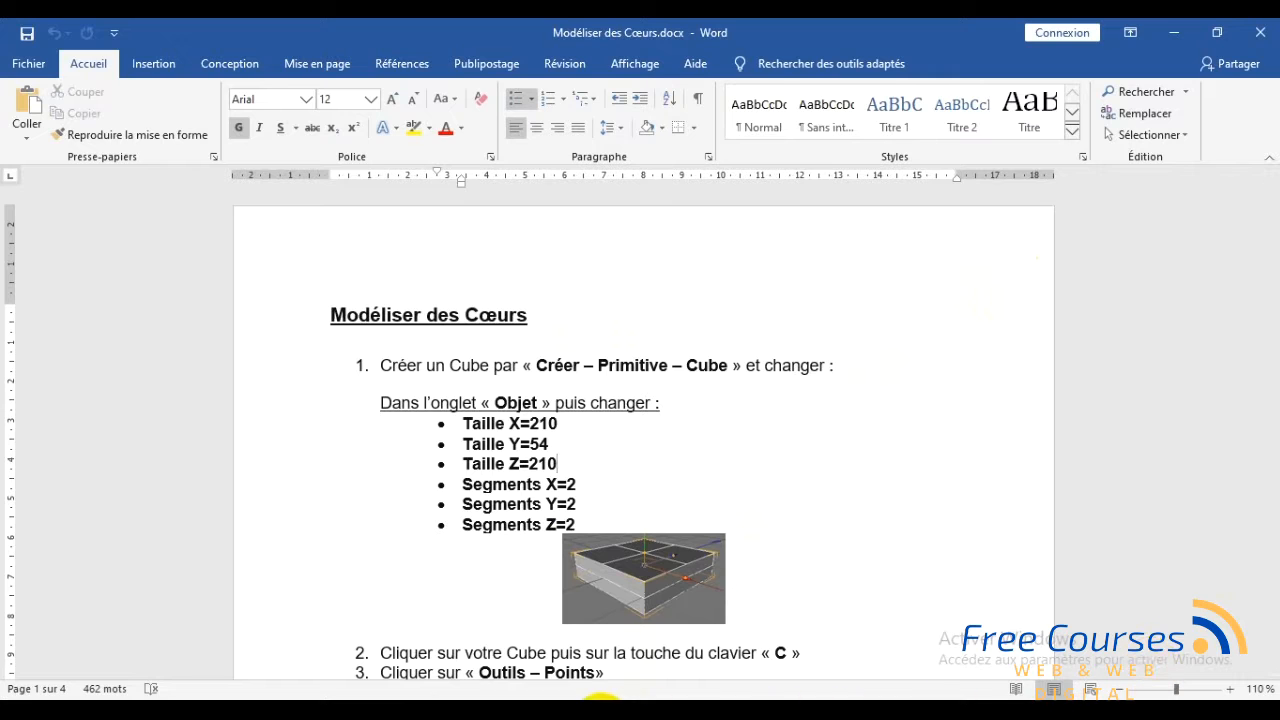
# Switch to Cinema 4D and add a Cube primitive to the empty scene
pyautogui.click(573, 697)
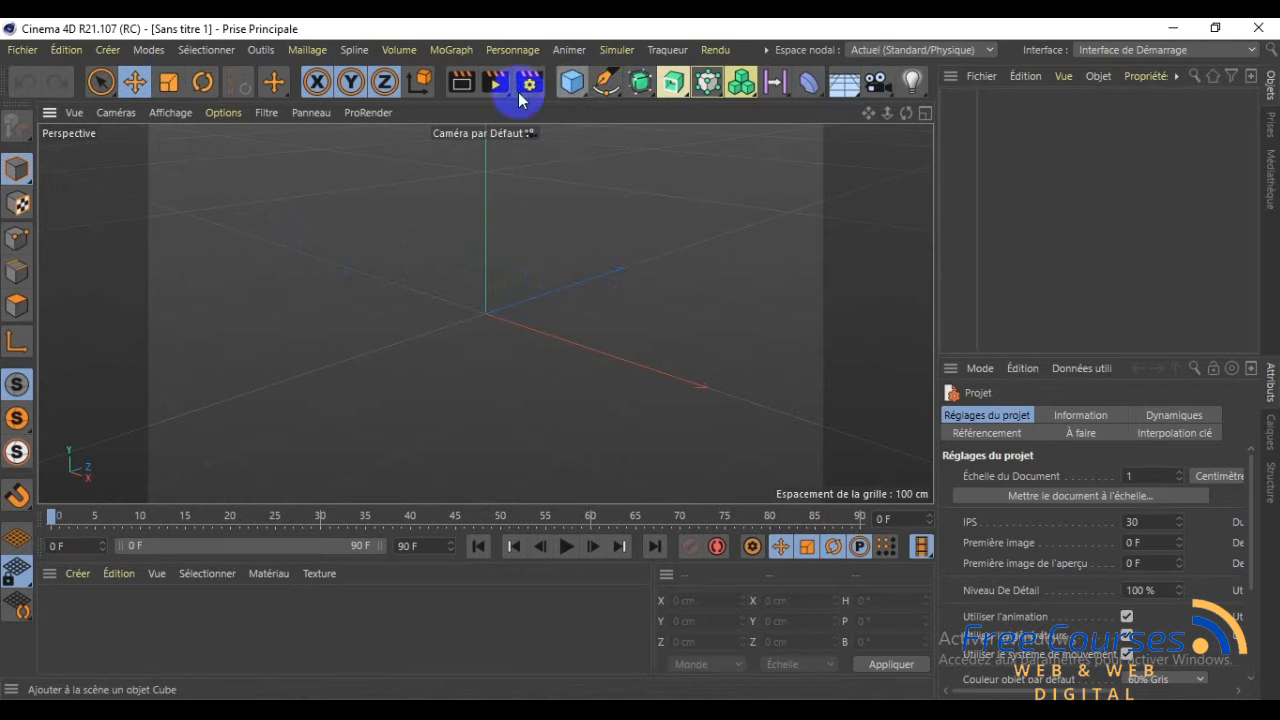
pyautogui.click(108, 52)
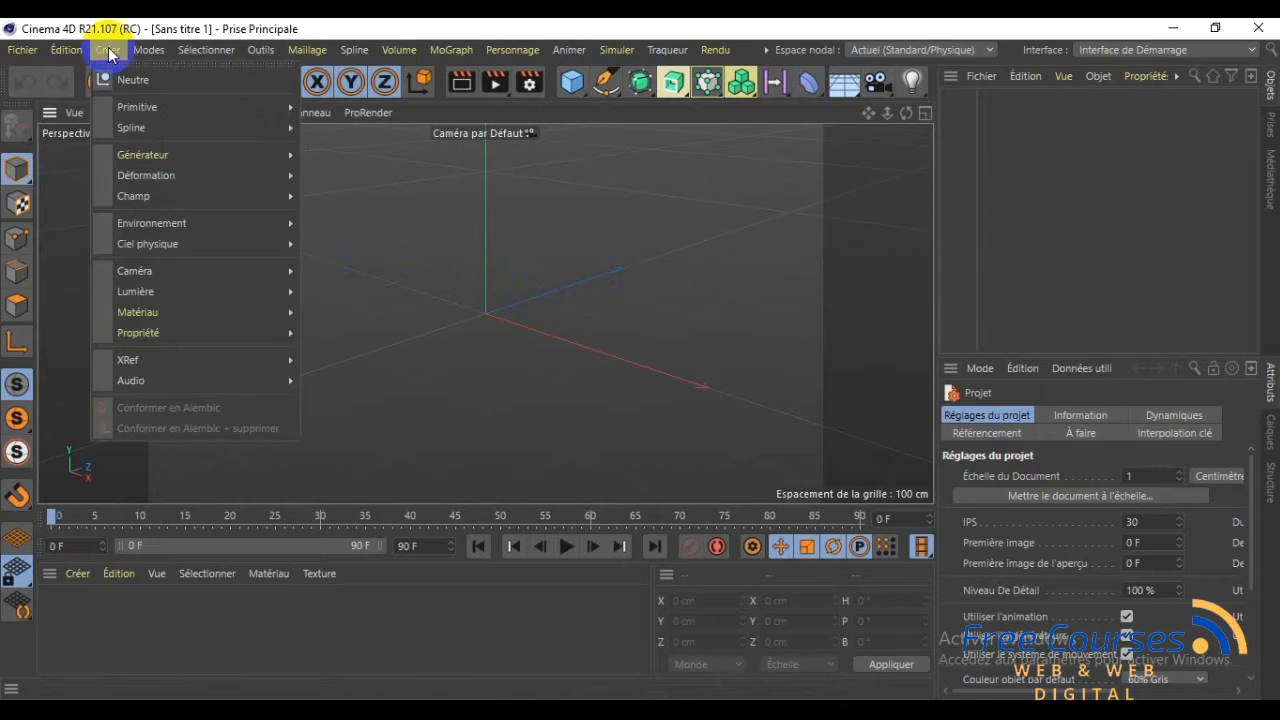
pyautogui.moveTo(130, 128)
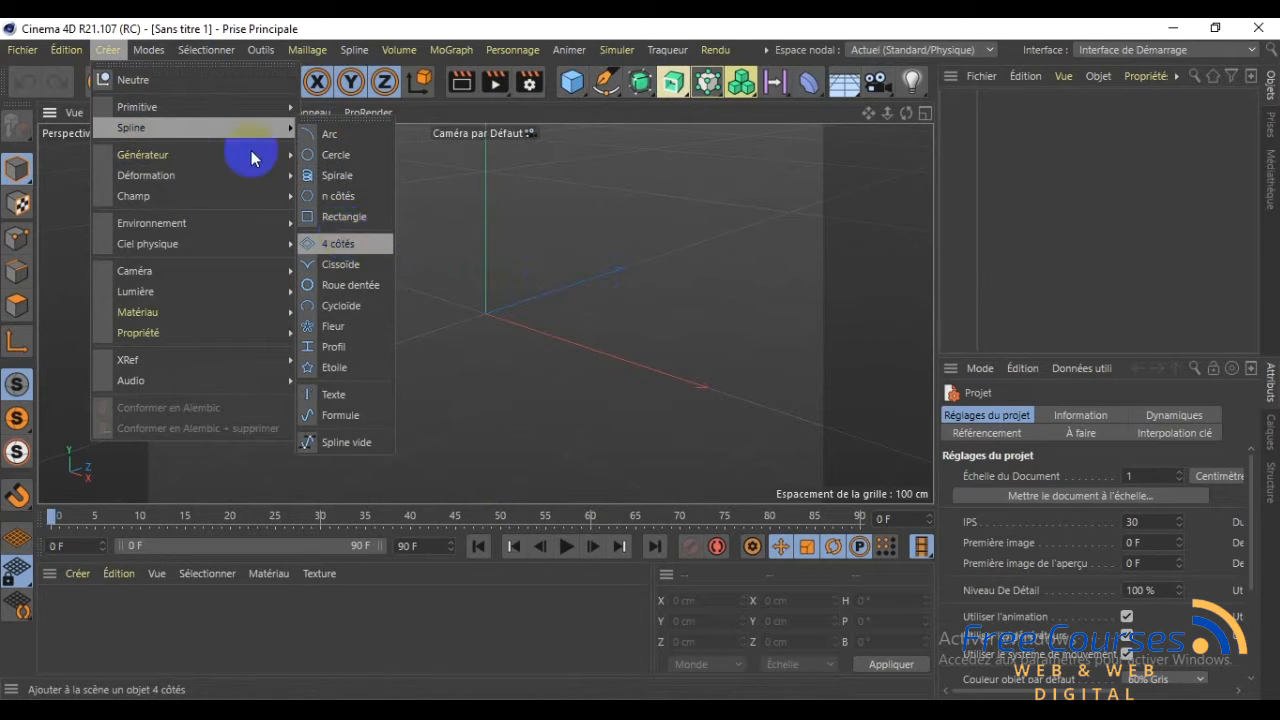
pyautogui.moveTo(171, 107)
pyautogui.click(380, 116)
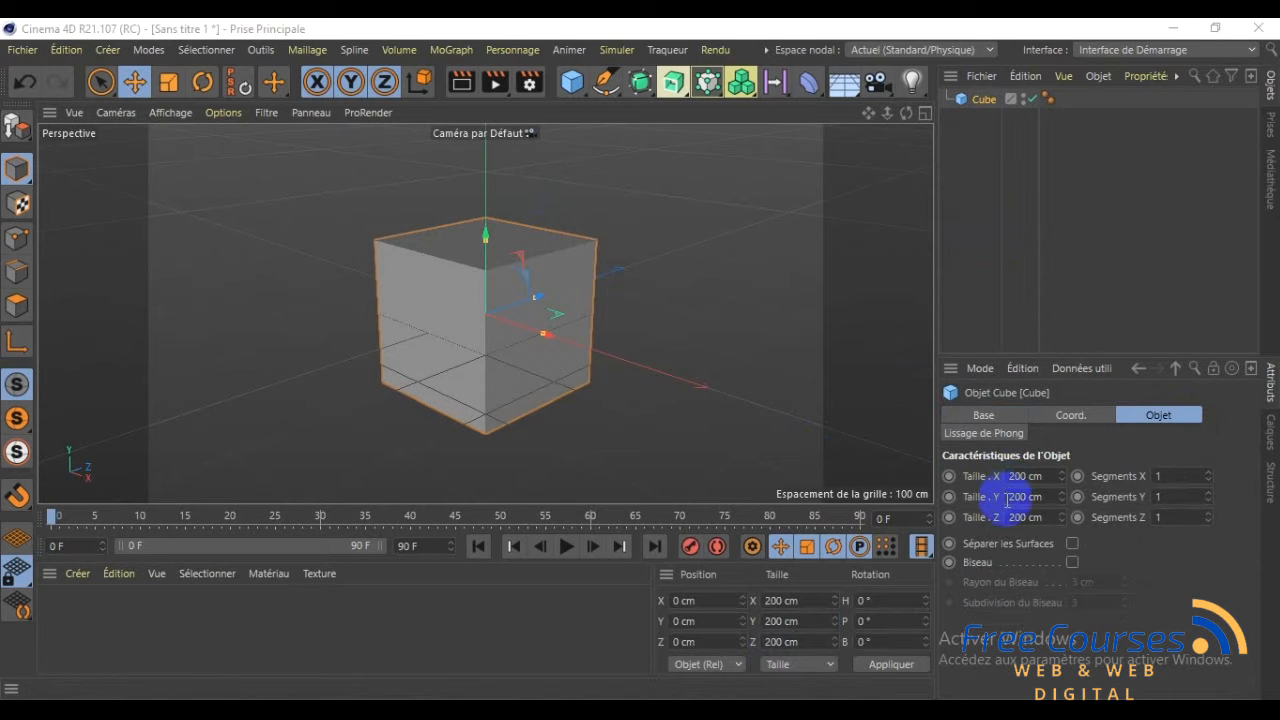
# Set the cube's X size to 210 cm and its Y size to 54 cm
pyautogui.doubleClick(1030, 478)
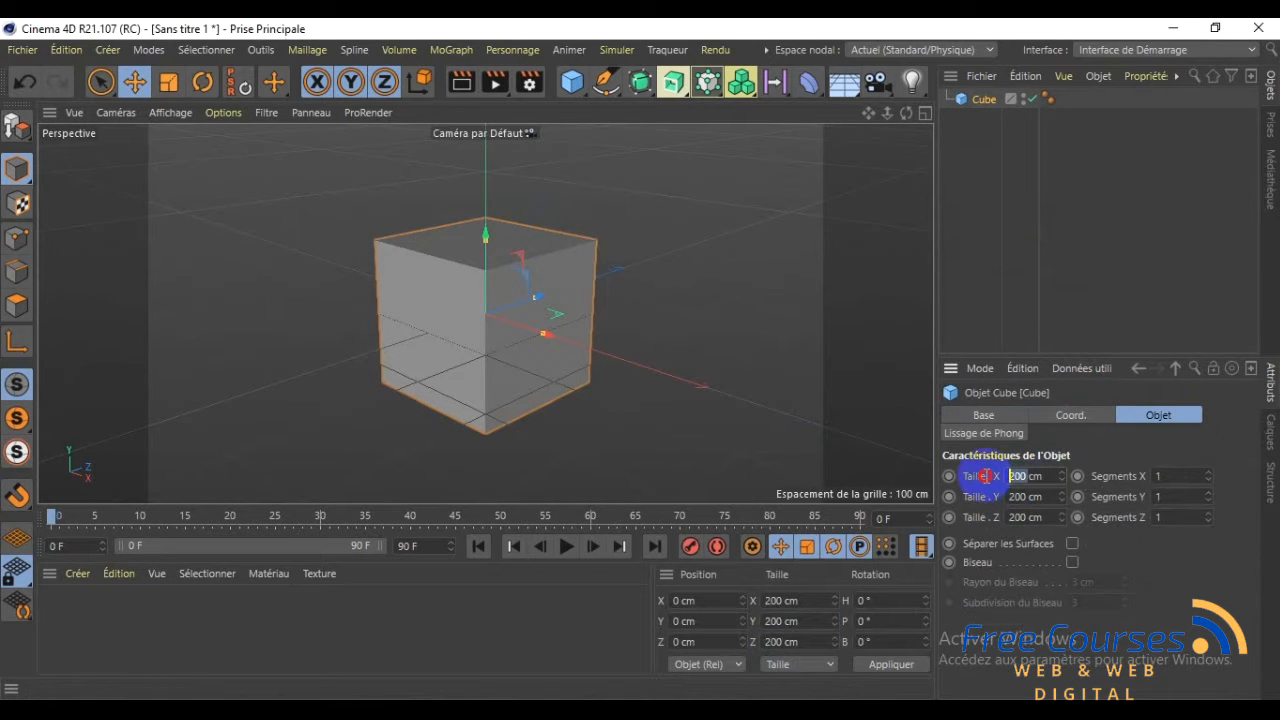
pyautogui.write('210')
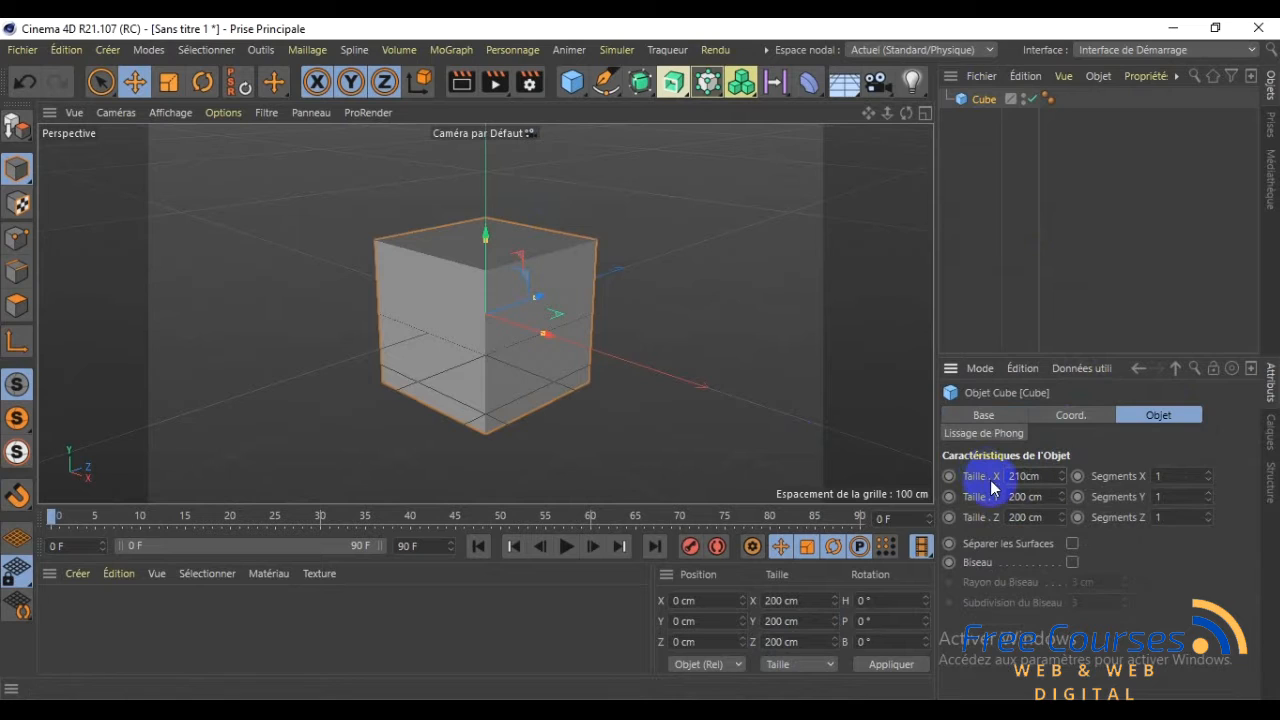
pyautogui.doubleClick(1025, 497)
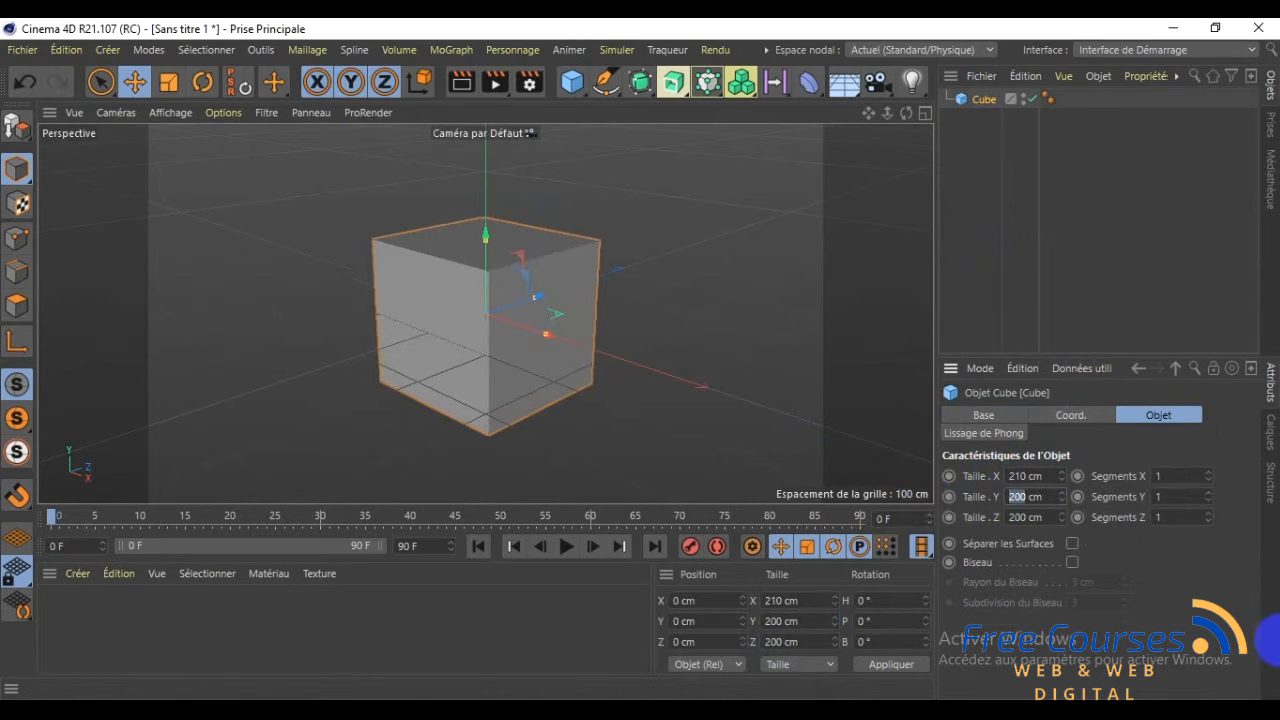
pyautogui.write('54')
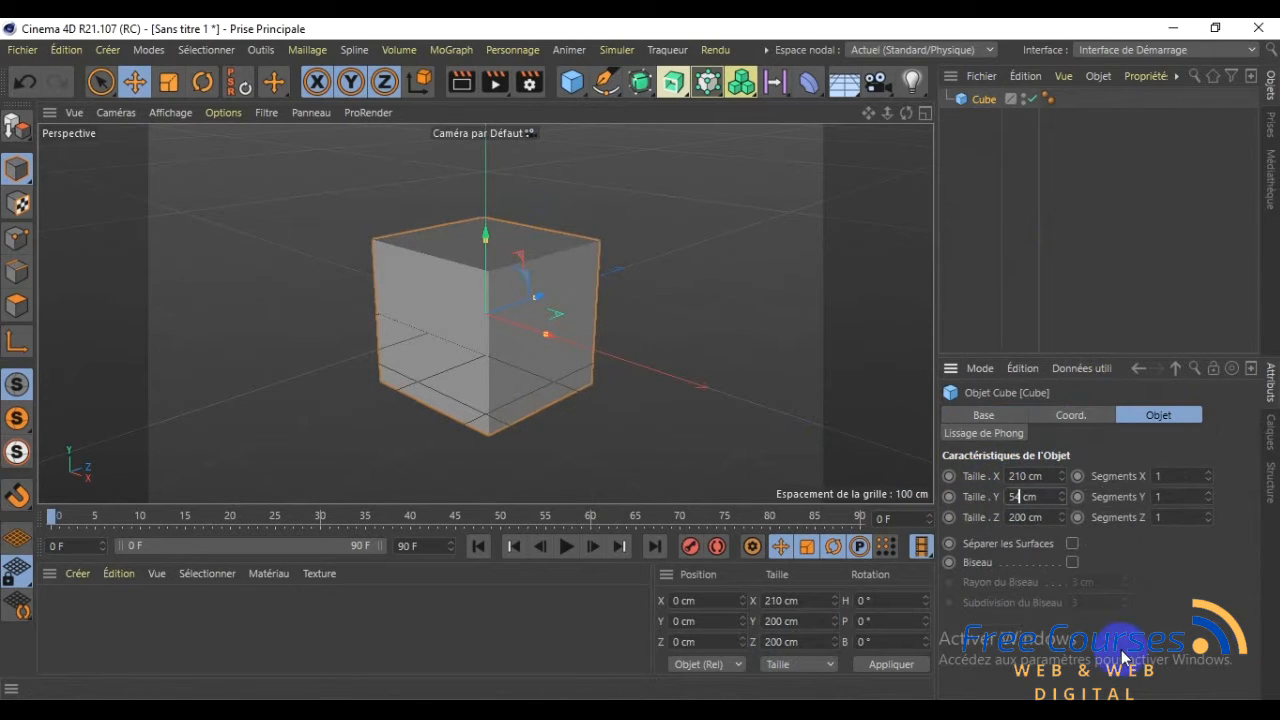
# Set the cube's Z size to 210 cm, correcting the unit so it stays in centimetres
pyautogui.click(1026, 517)
pyautogui.moveTo(1034, 517); pyautogui.dragTo(982, 514)
pyautogui.write('210')
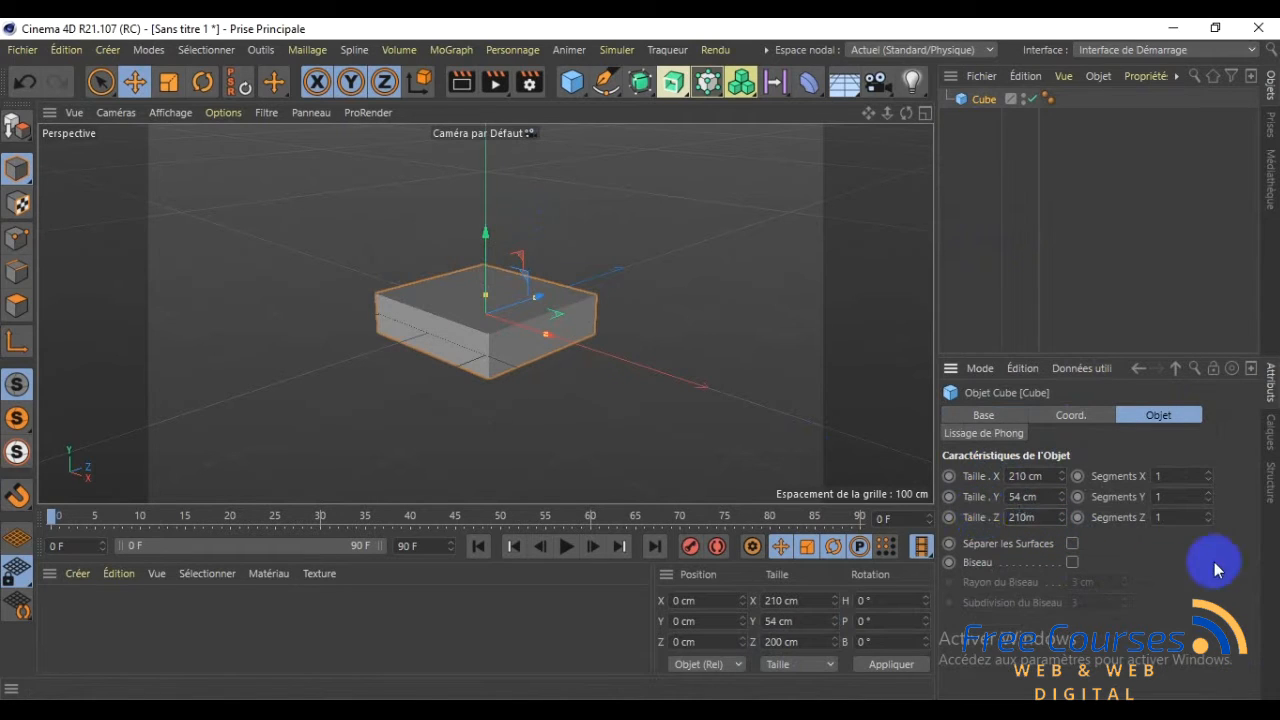
pyautogui.click(1048, 497)
pyautogui.click(1047, 480)
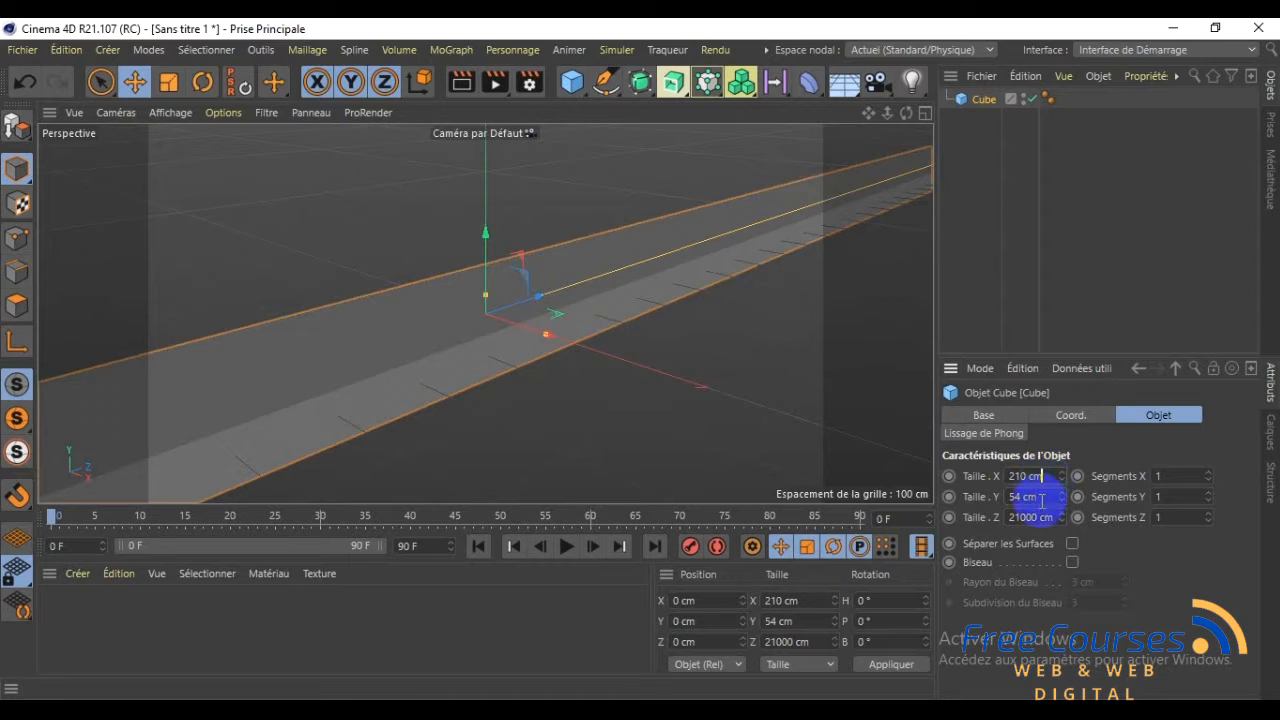
pyautogui.click(1046, 516)
pyautogui.press('BackSpace')
pyautogui.press('BackSpace')
pyautogui.press('BackSpace')
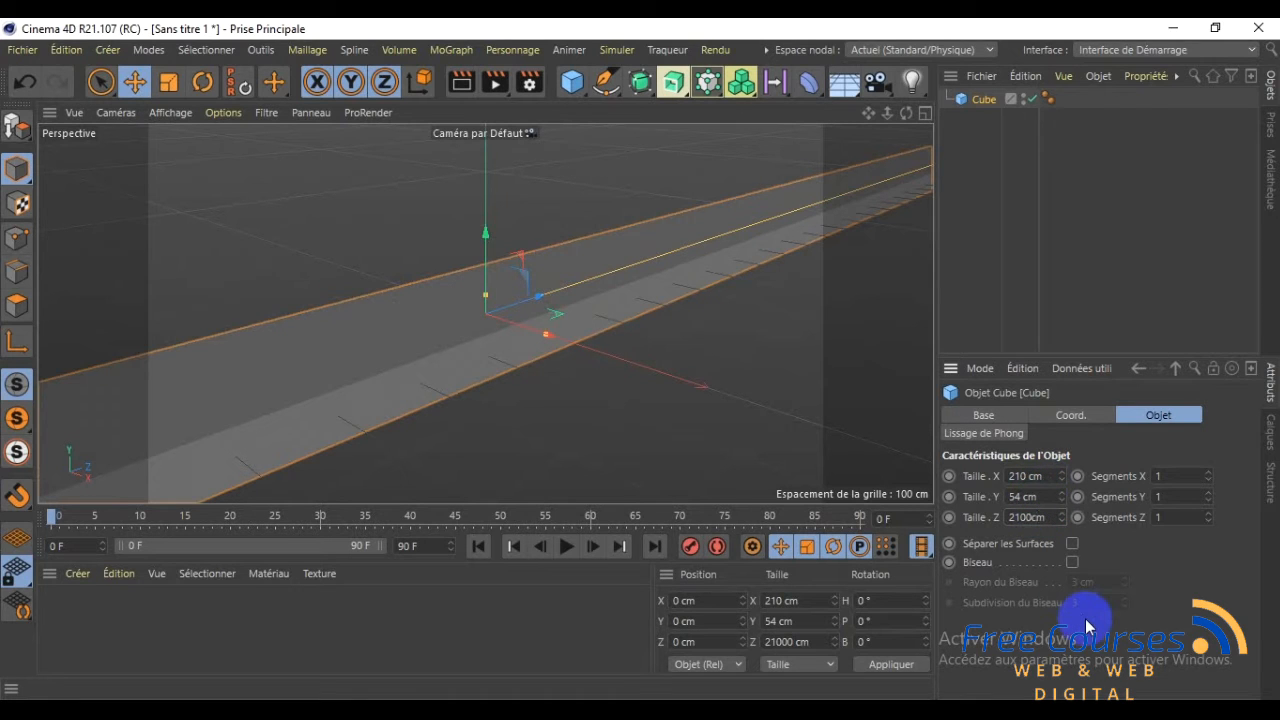
pyautogui.press('Return')
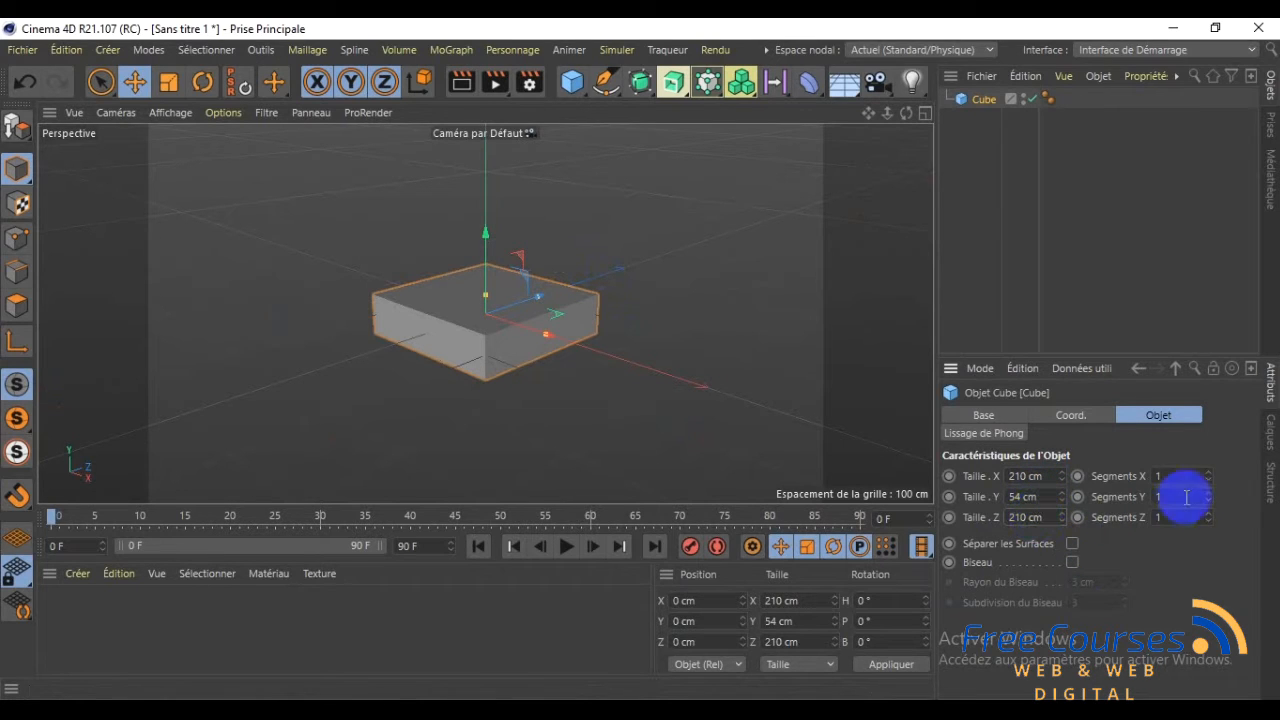
# Set the cube's X, Y and Z segments to 2 and make the cube editable
pyautogui.click(1209, 474)
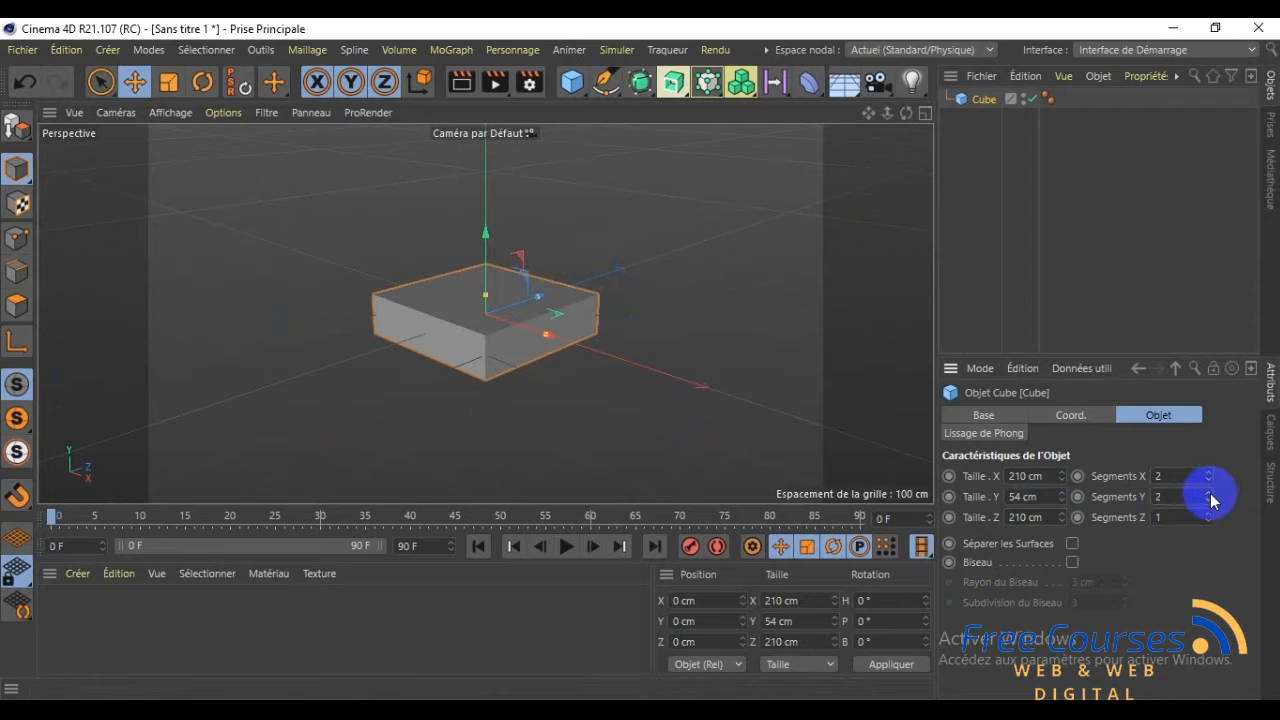
pyautogui.click(1208, 514)
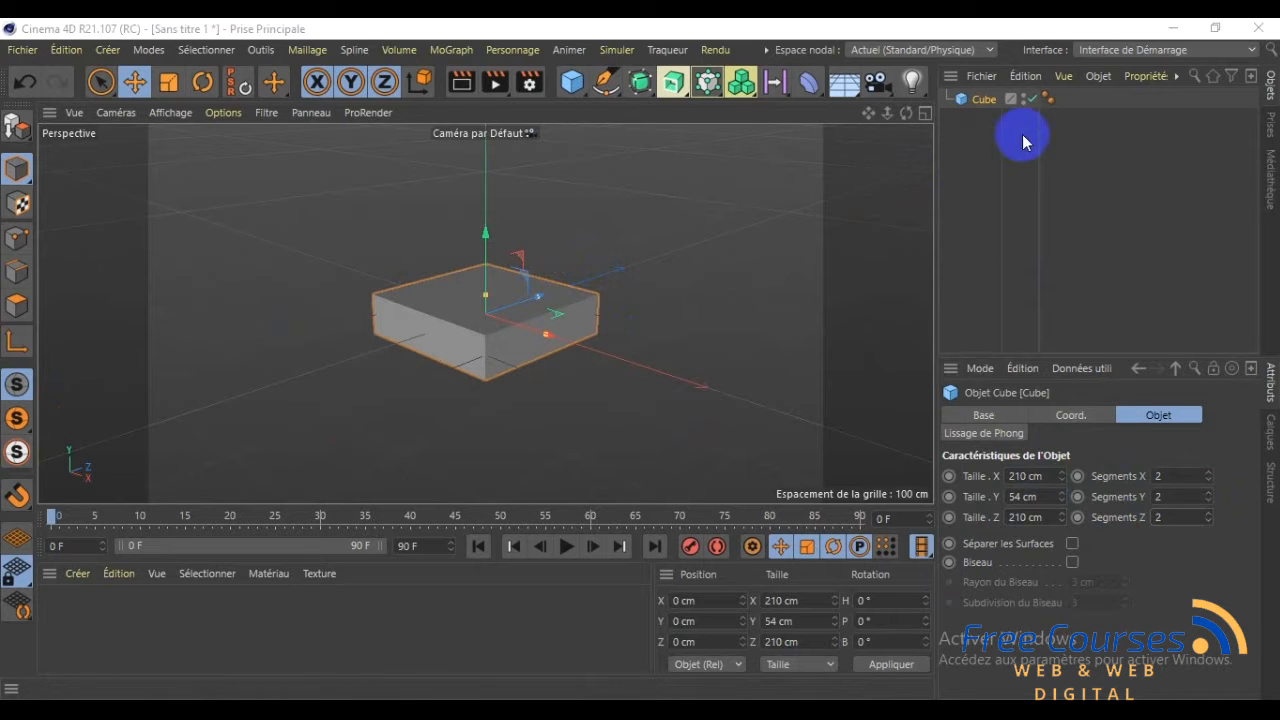
pyautogui.rightClick(981, 104)
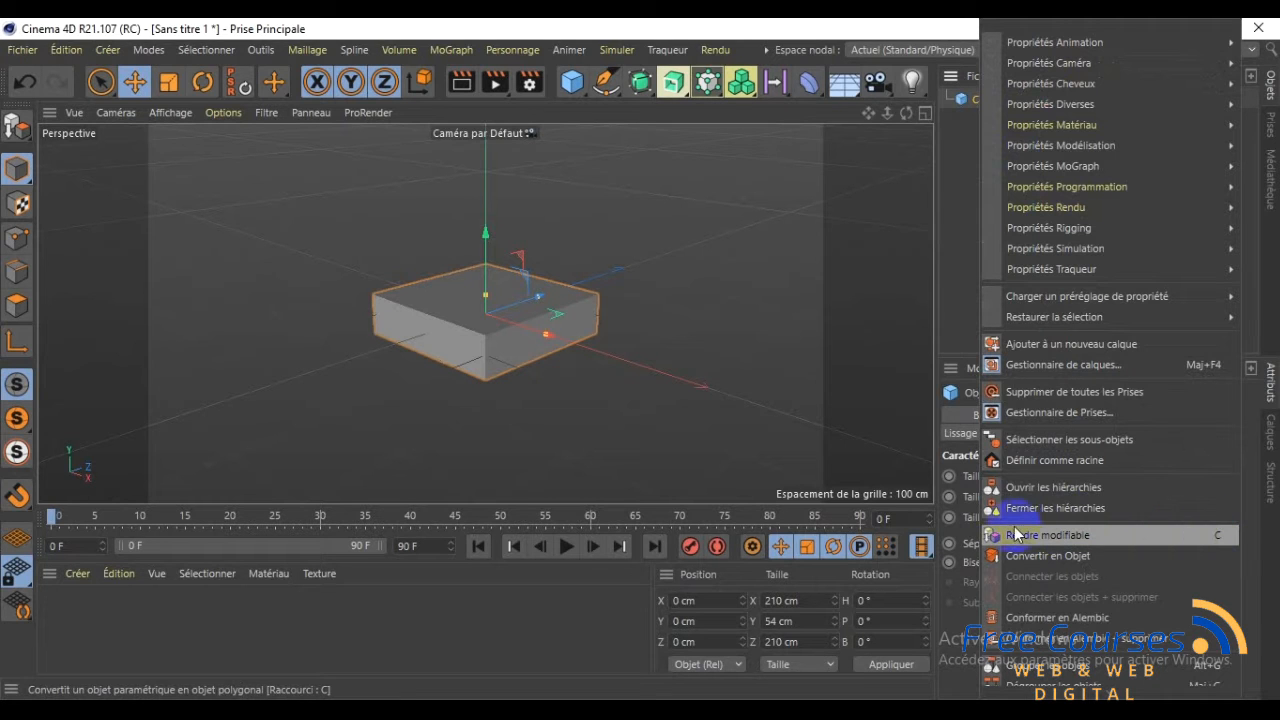
pyautogui.click(947, 218)
pyautogui.click(965, 100)
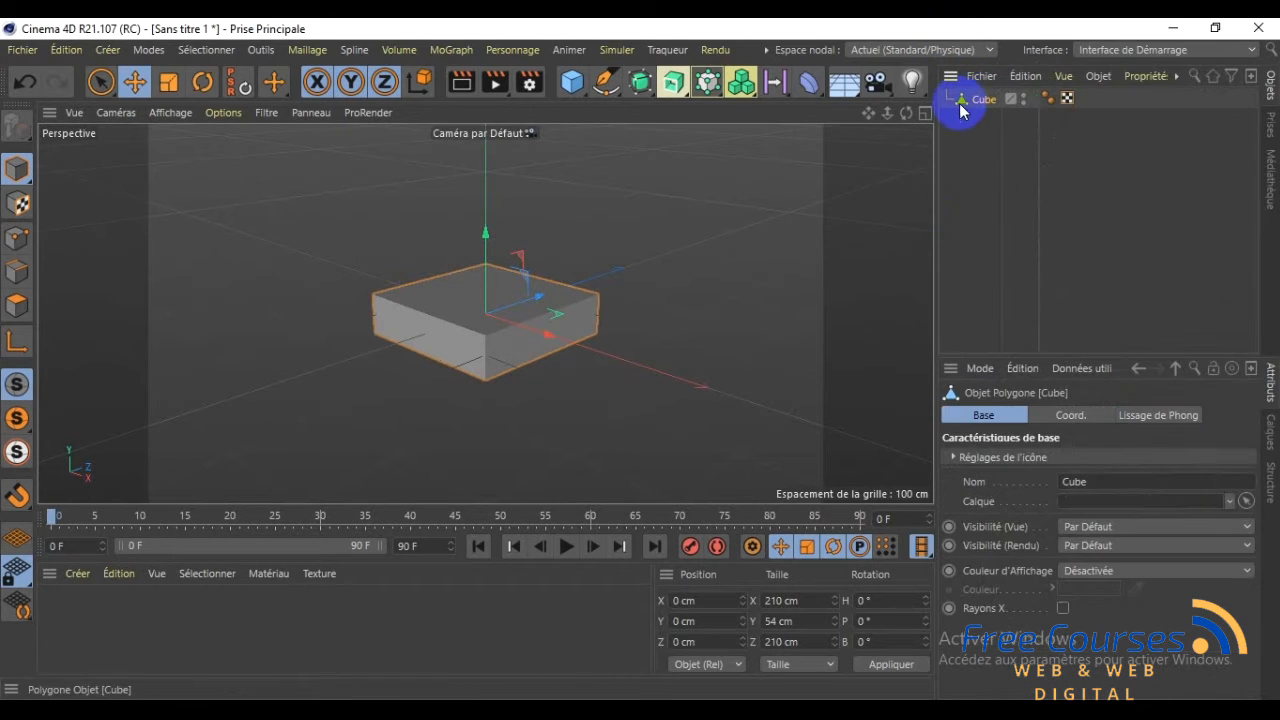
pyautogui.click(599, 315)
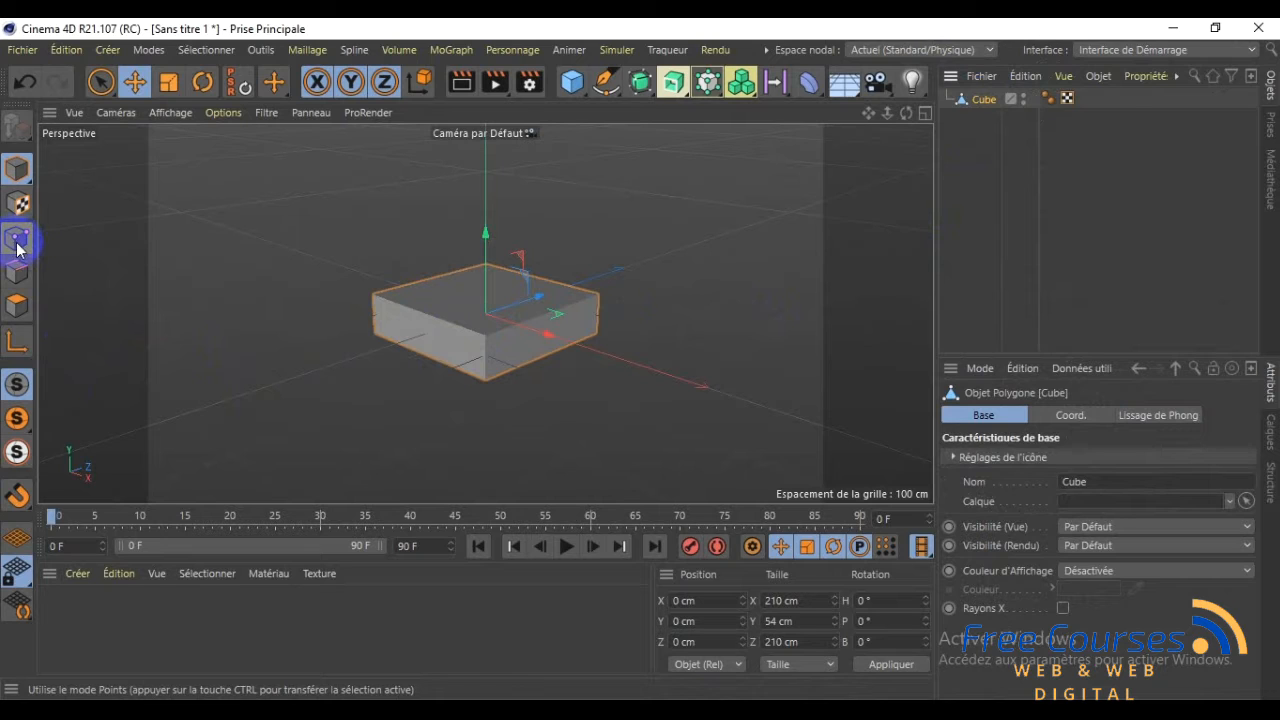
# Switch the editable cube to Points mode
pyautogui.click(271, 55)
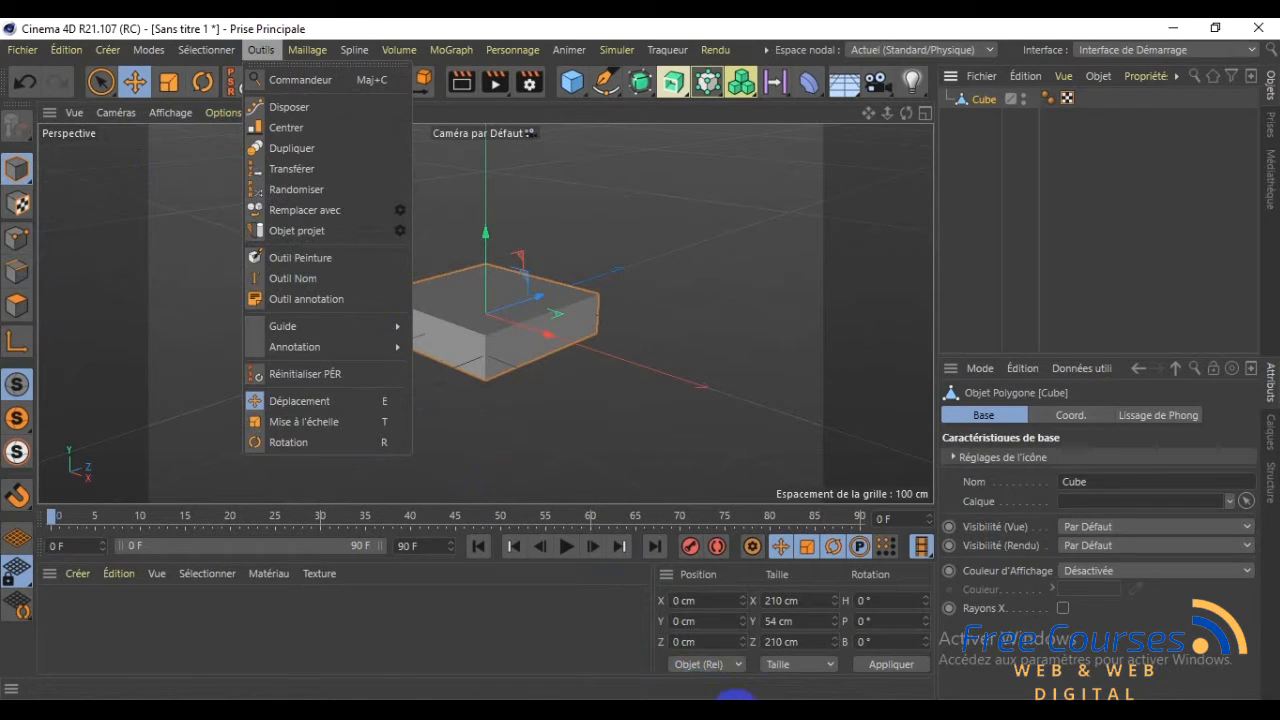
pyautogui.click(735, 714)
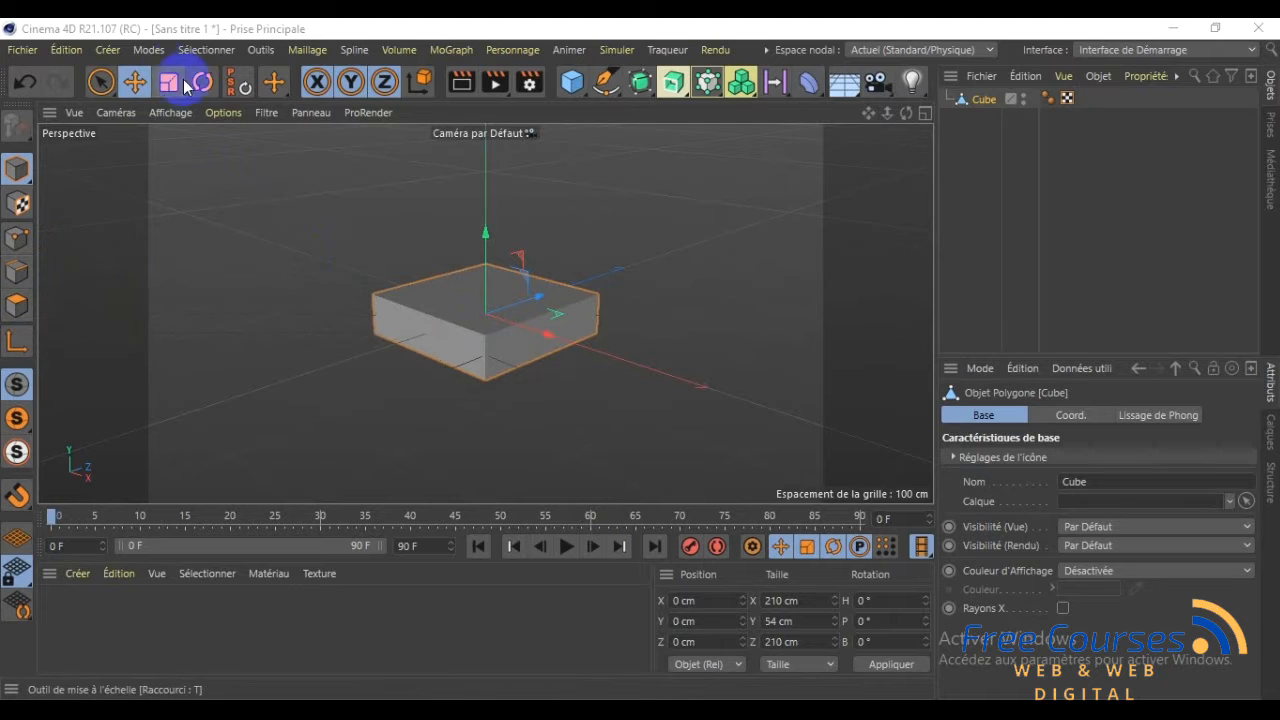
pyautogui.click(152, 50)
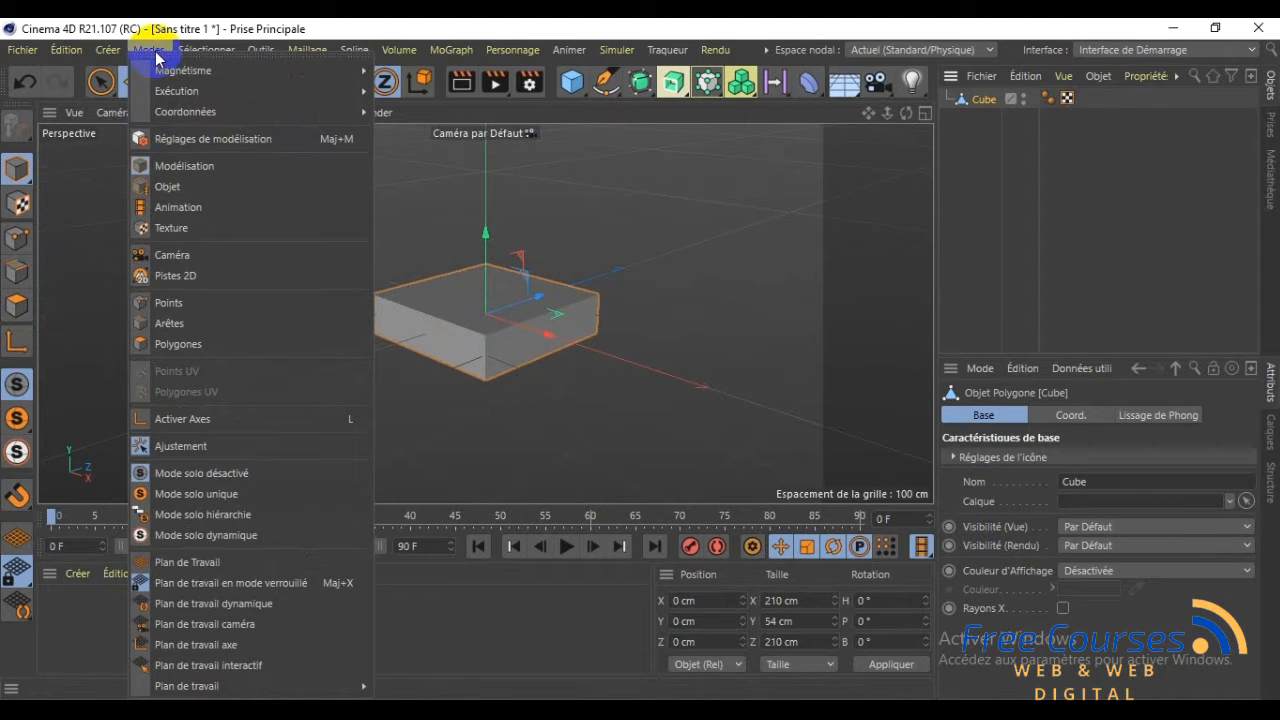
pyautogui.click(190, 323)
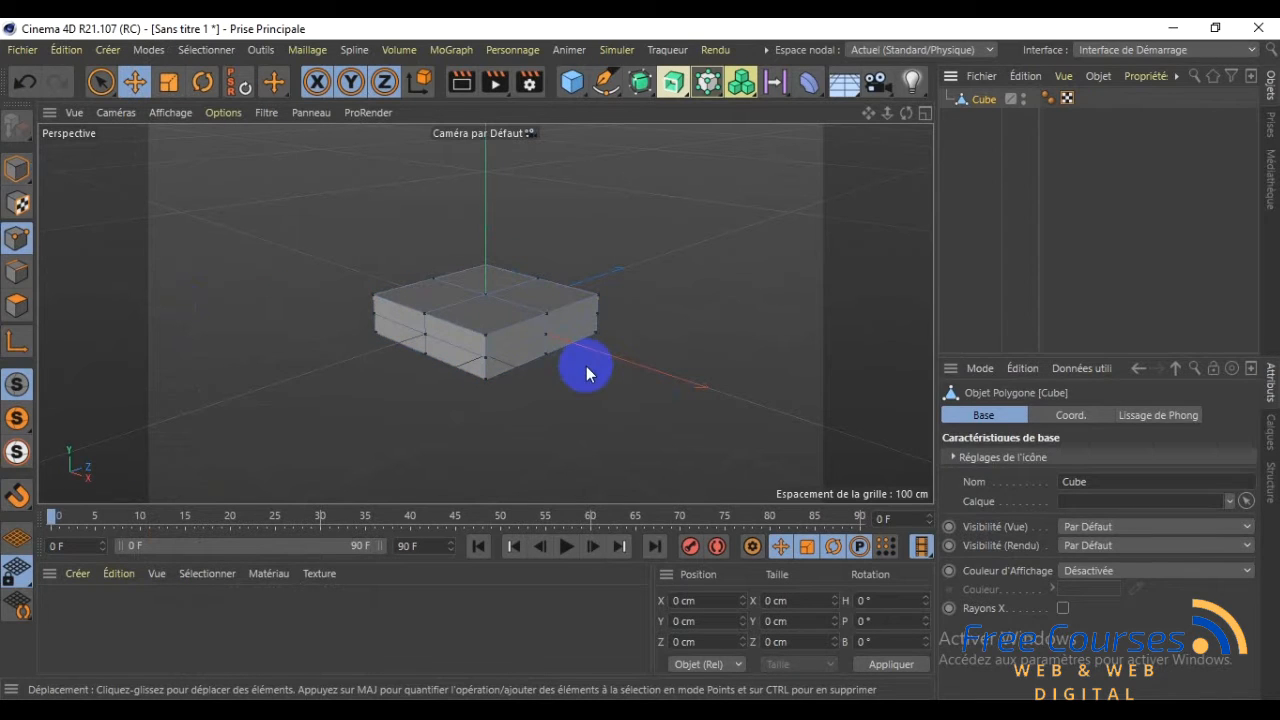
# Select the cube's middle horizontal row of points in the front view with the Rectangle selection tool
pyautogui.click(233, 54)
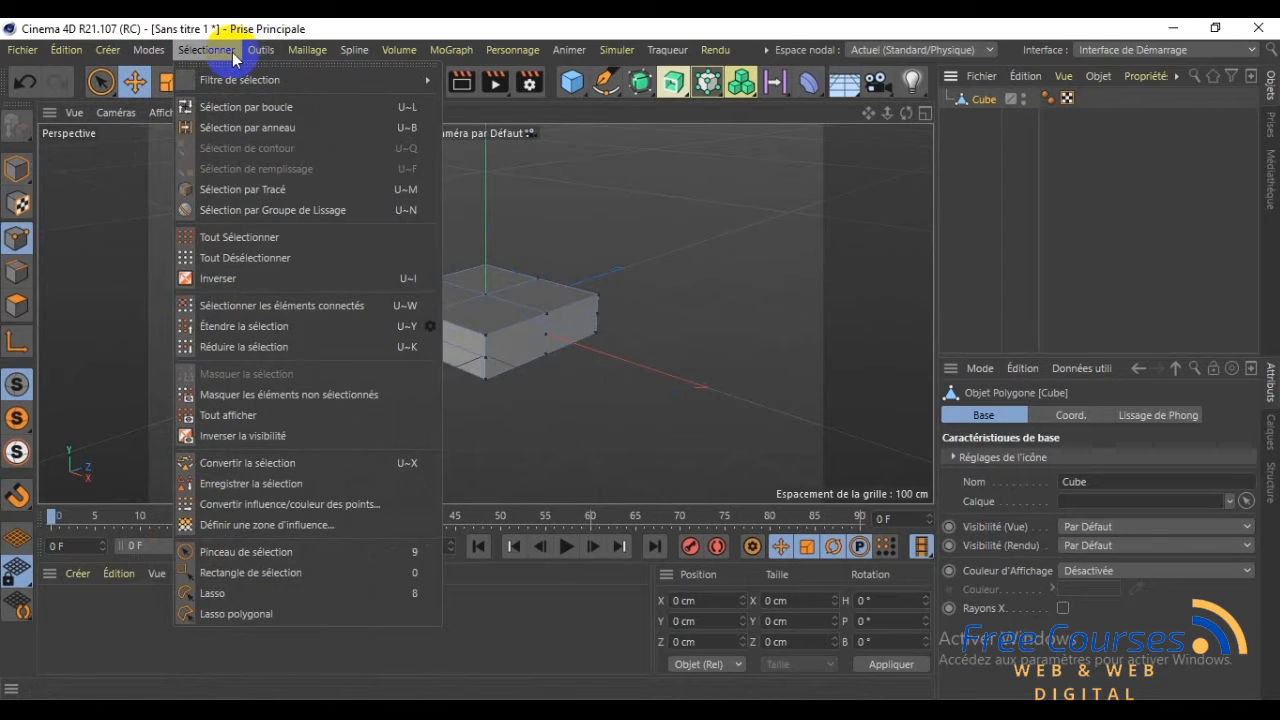
pyautogui.click(250, 573)
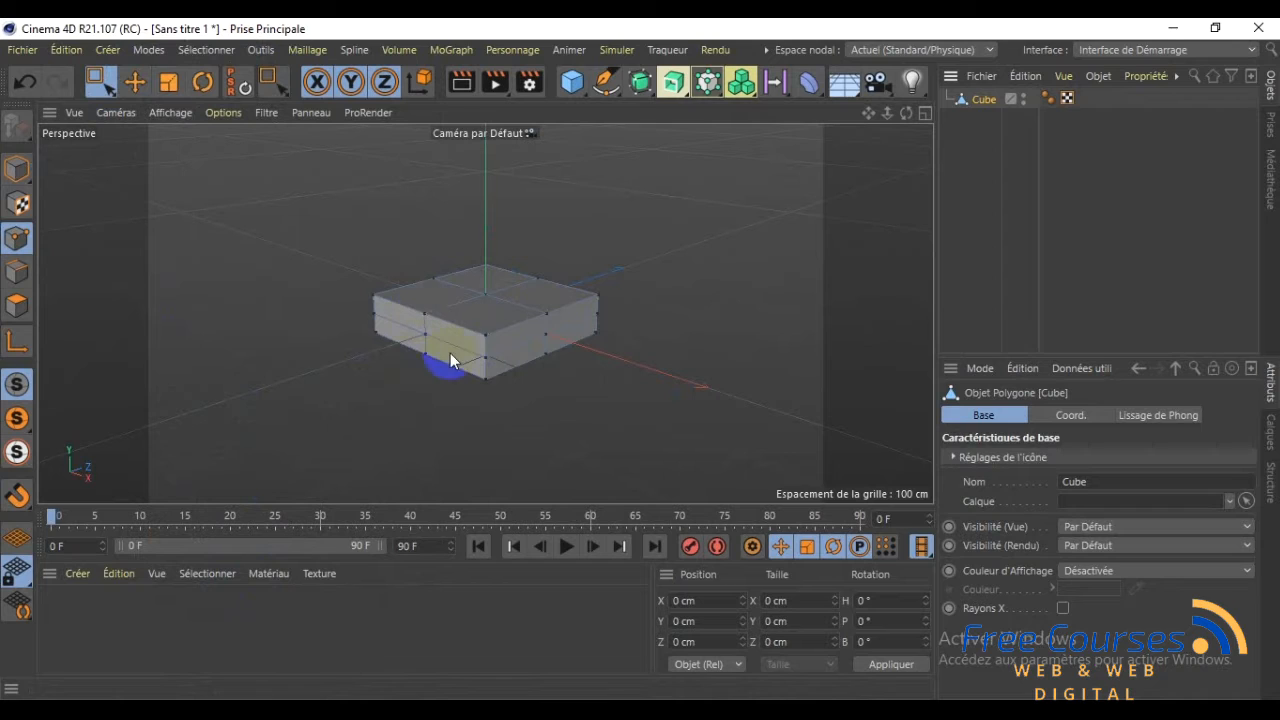
pyautogui.click(535, 421)
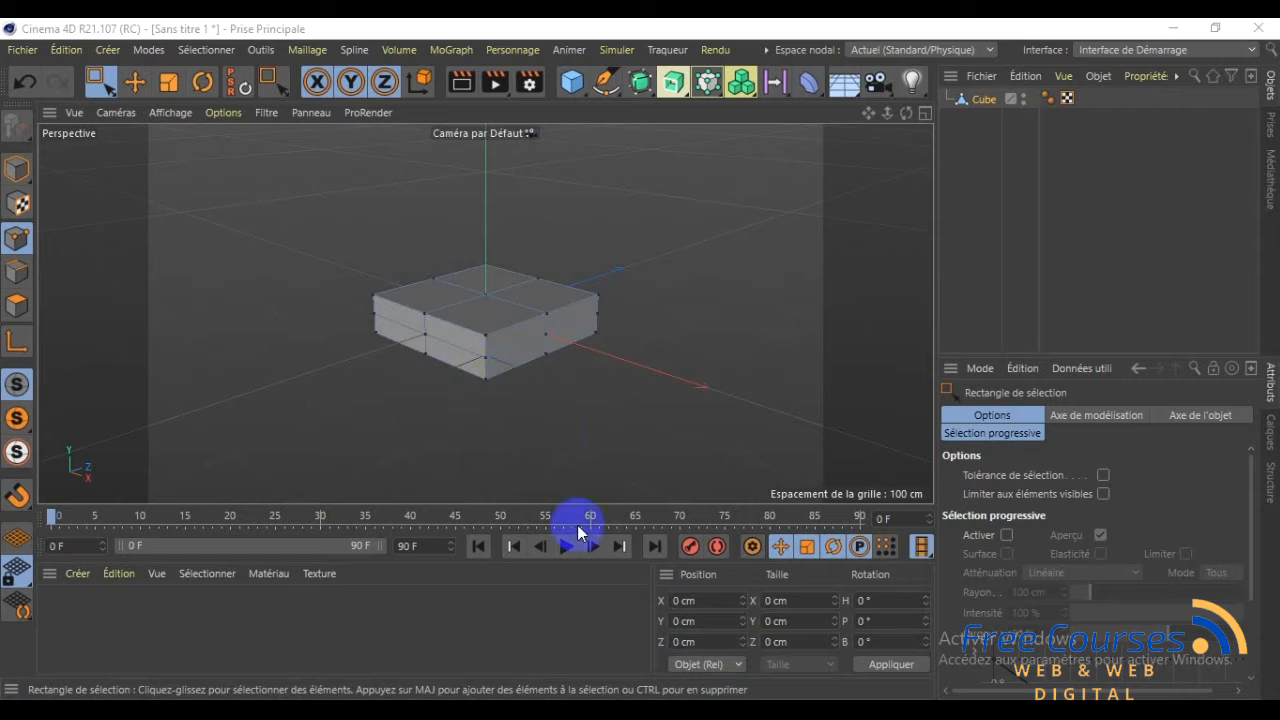
pyautogui.press('F4')
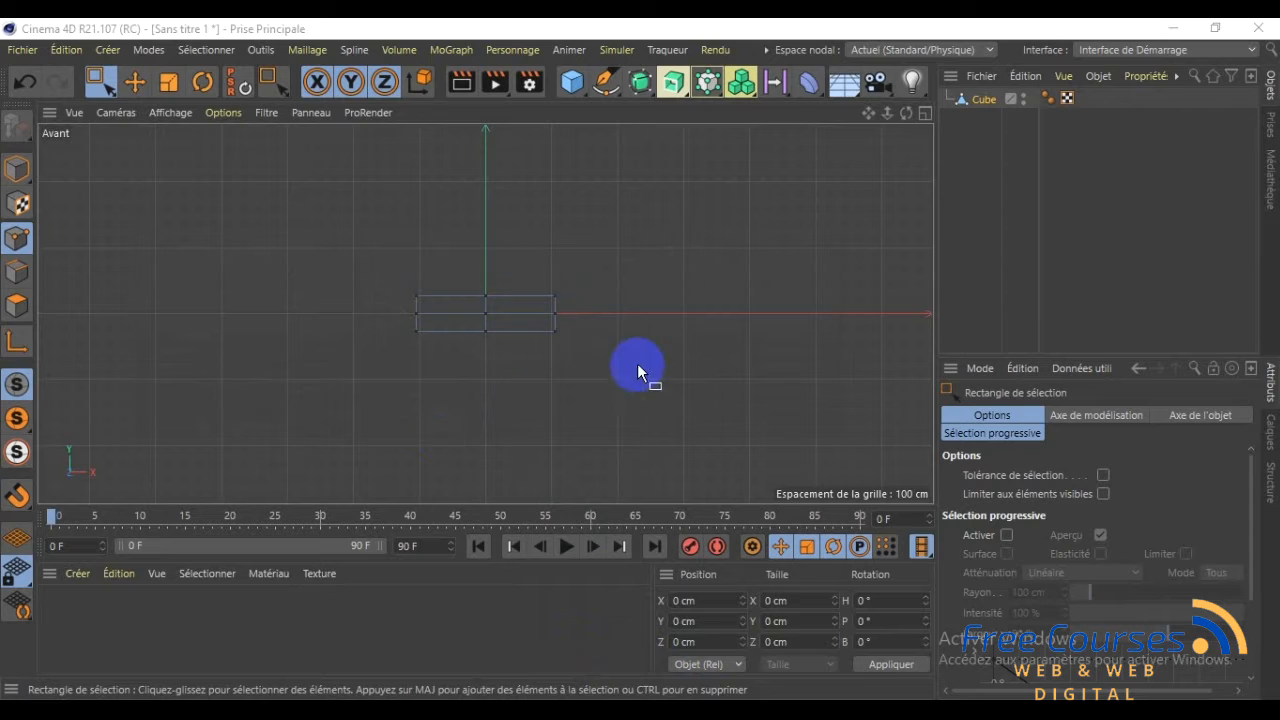
pyautogui.scroll(3, 580, 380)
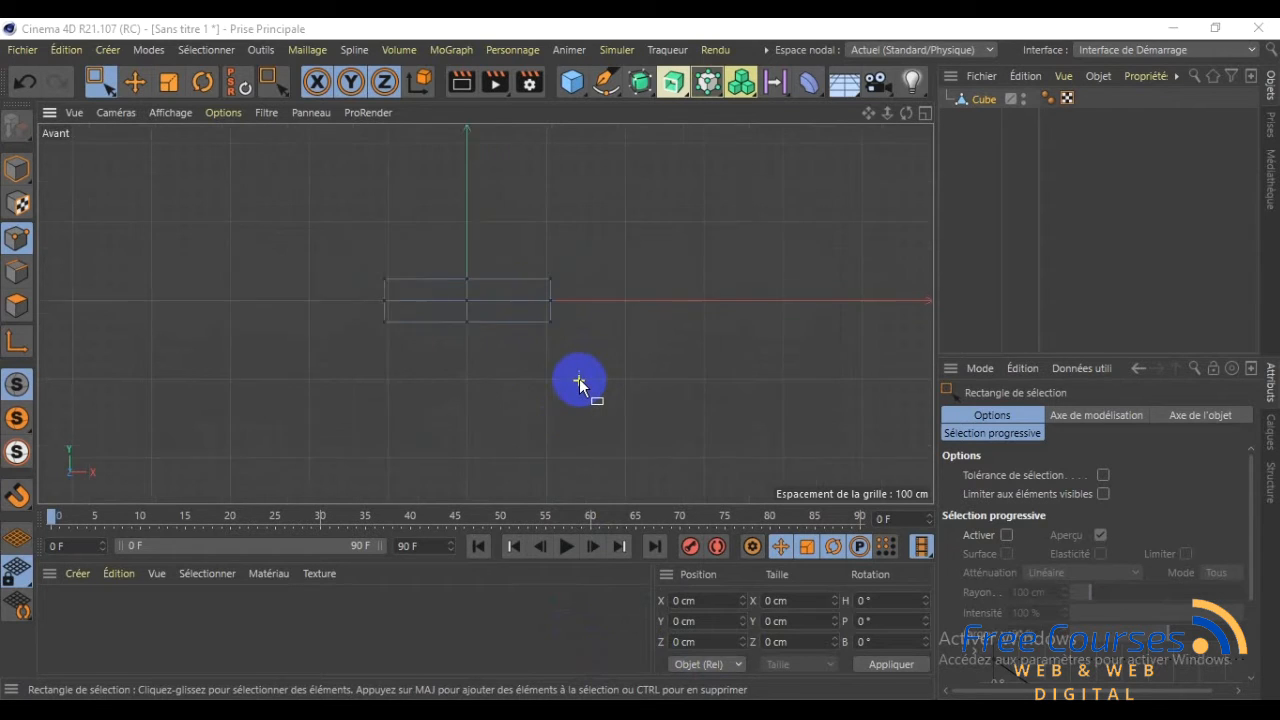
pyautogui.moveTo(869, 114); pyautogui.dragTo(840, 177)
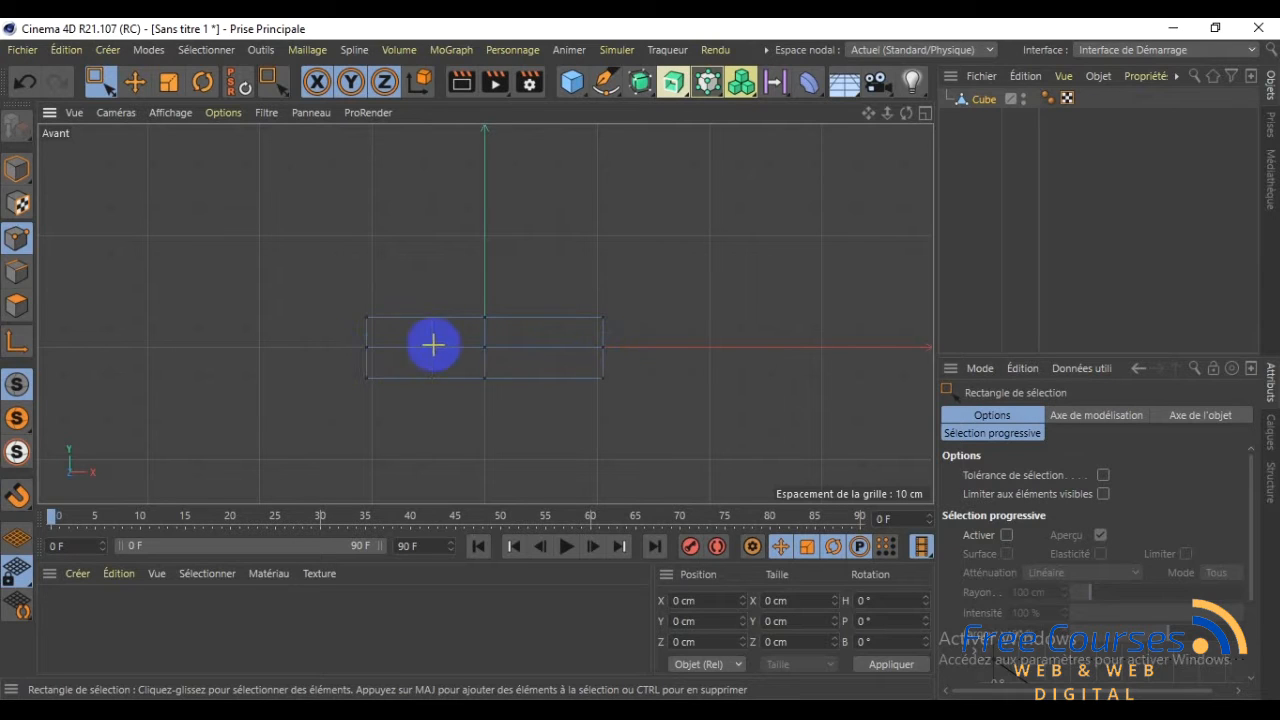
pyautogui.click(511, 342)
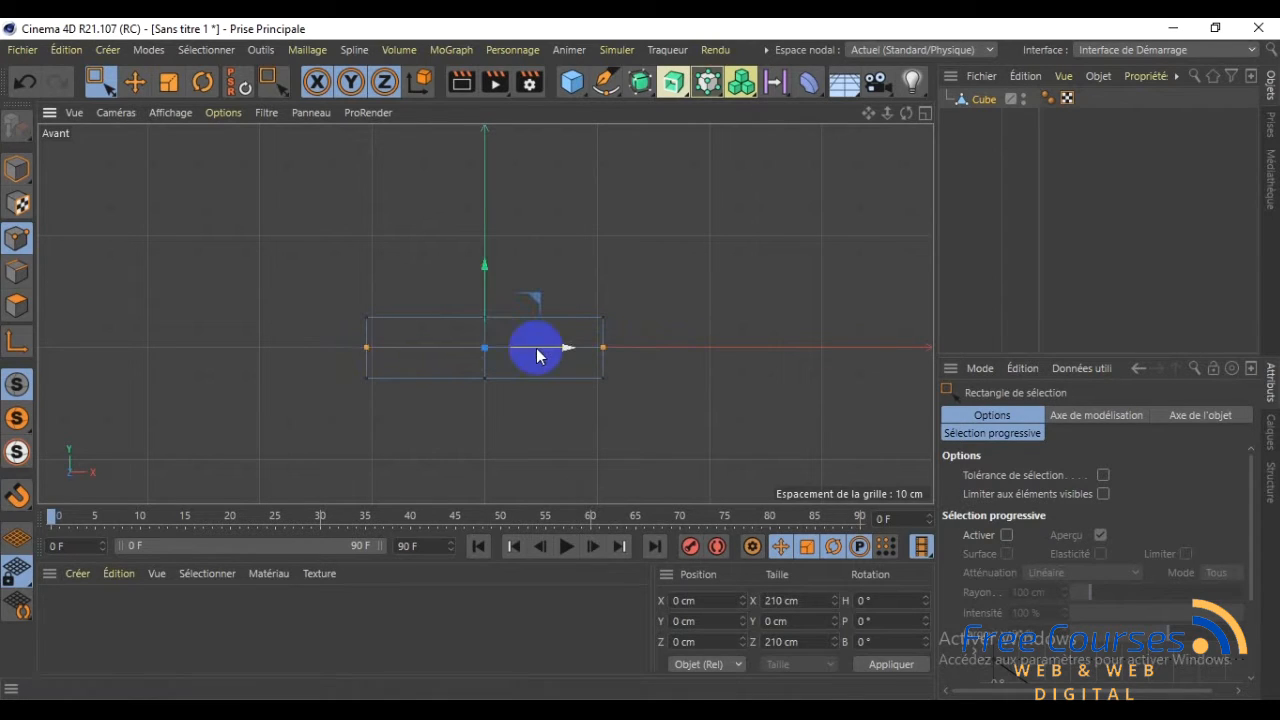
pyautogui.moveTo(376, 362); pyautogui.dragTo(648, 338)
pyautogui.moveTo(325, 331); pyautogui.dragTo(723, 362)
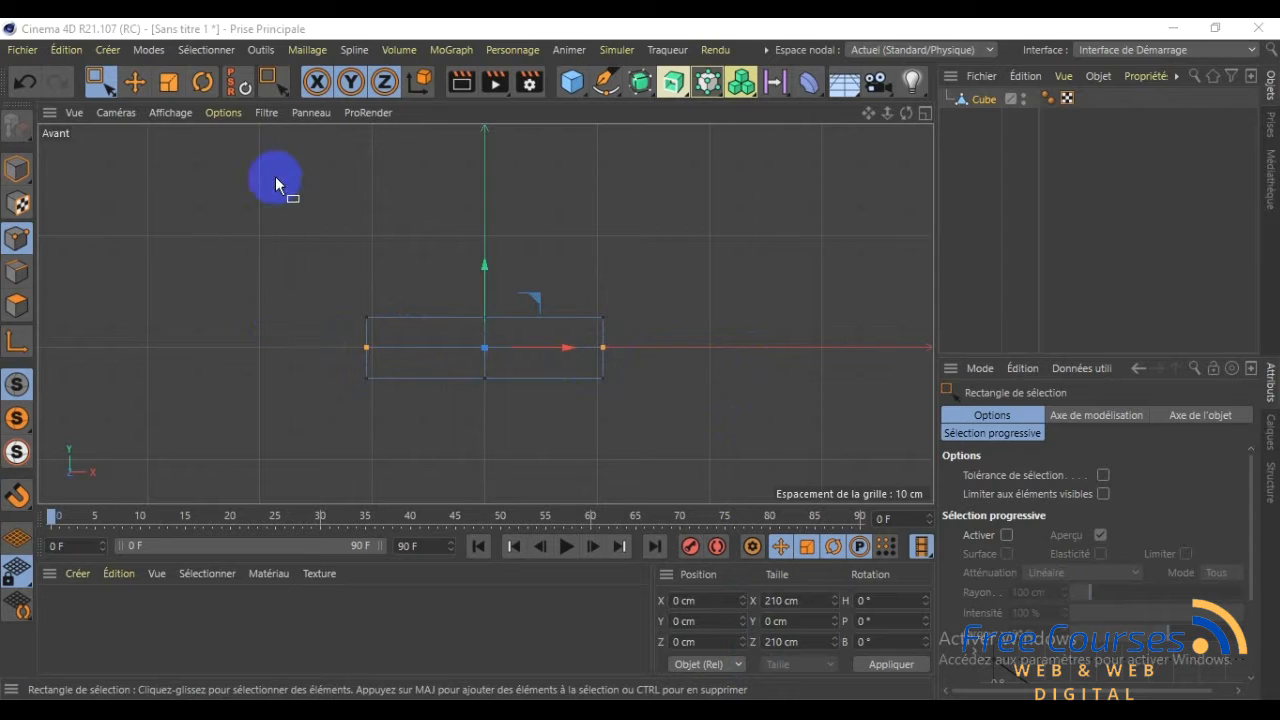
# Scale the selected middle row of points to a size of 270 cm in X and 280 cm in Z
pyautogui.click(256, 50)
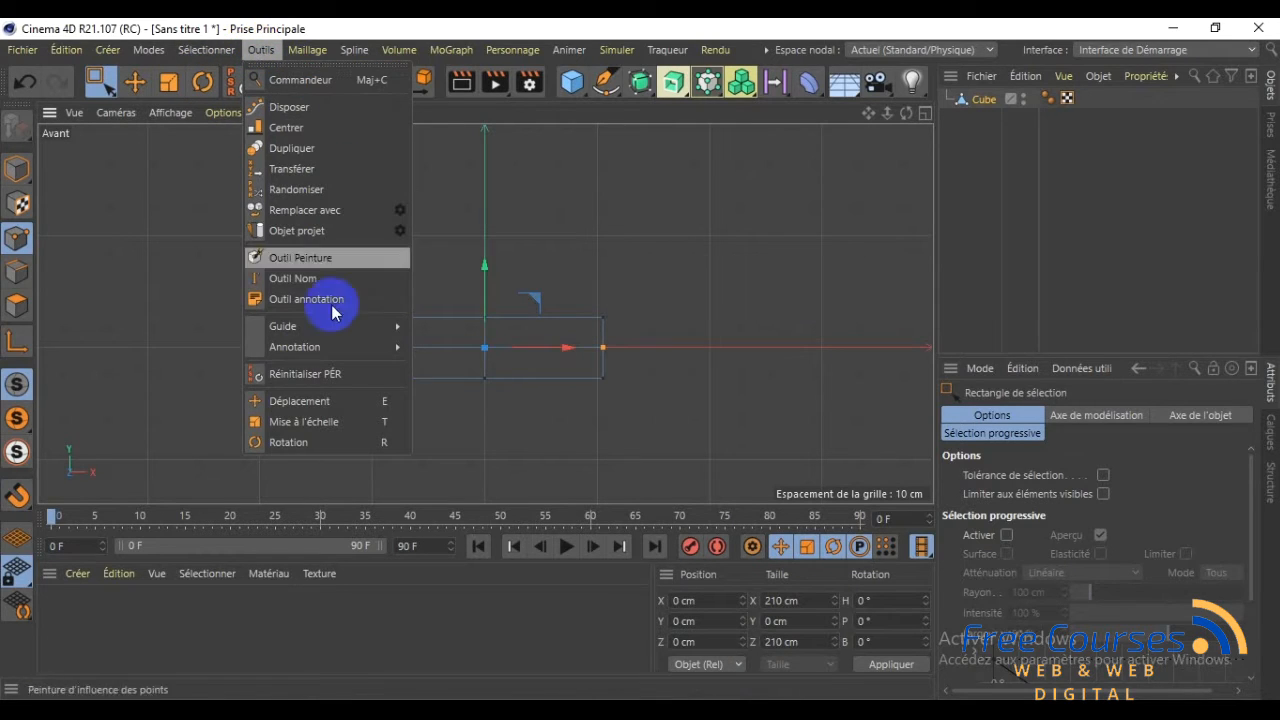
pyautogui.click(344, 422)
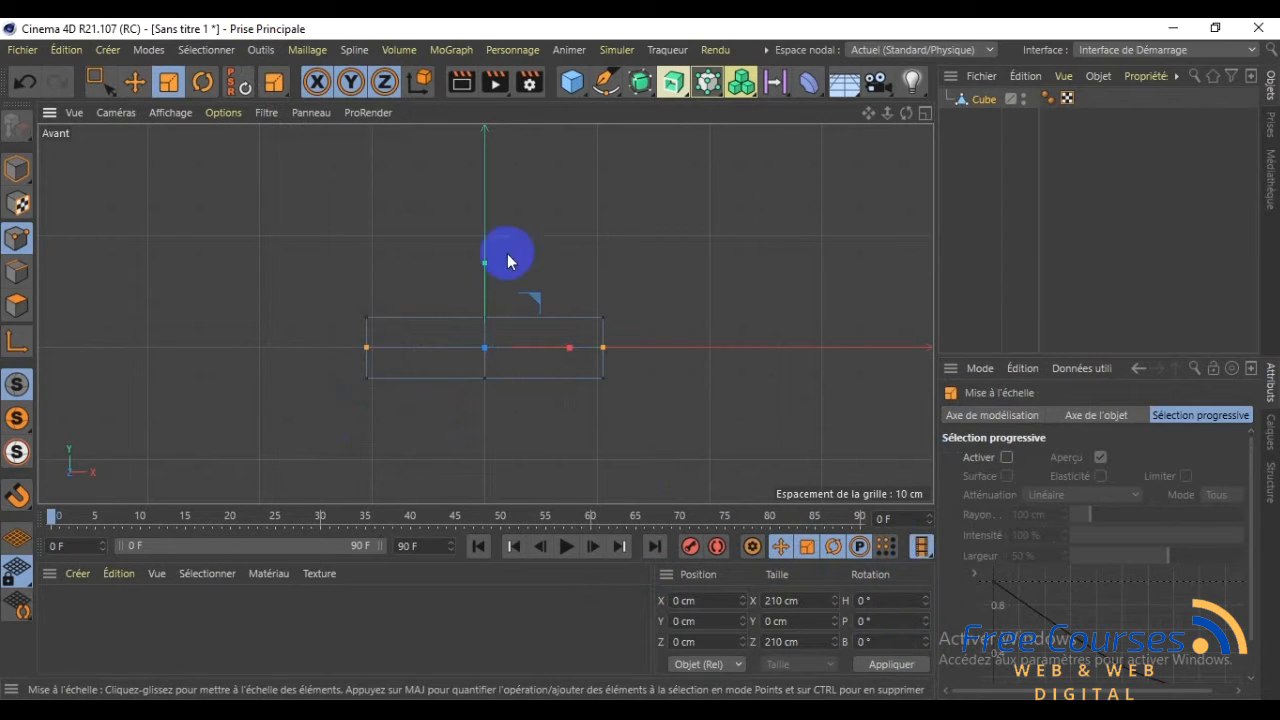
pyautogui.click(765, 601)
pyautogui.doubleClick(765, 601)
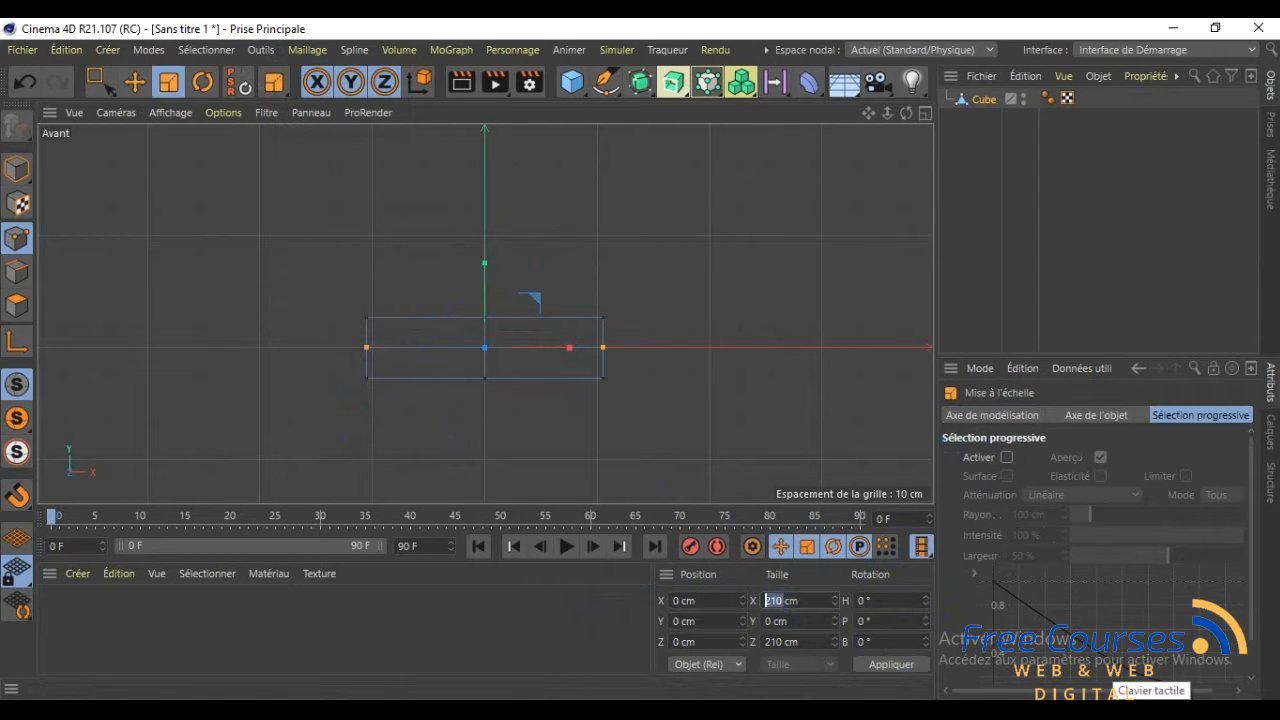
pyautogui.write('270')
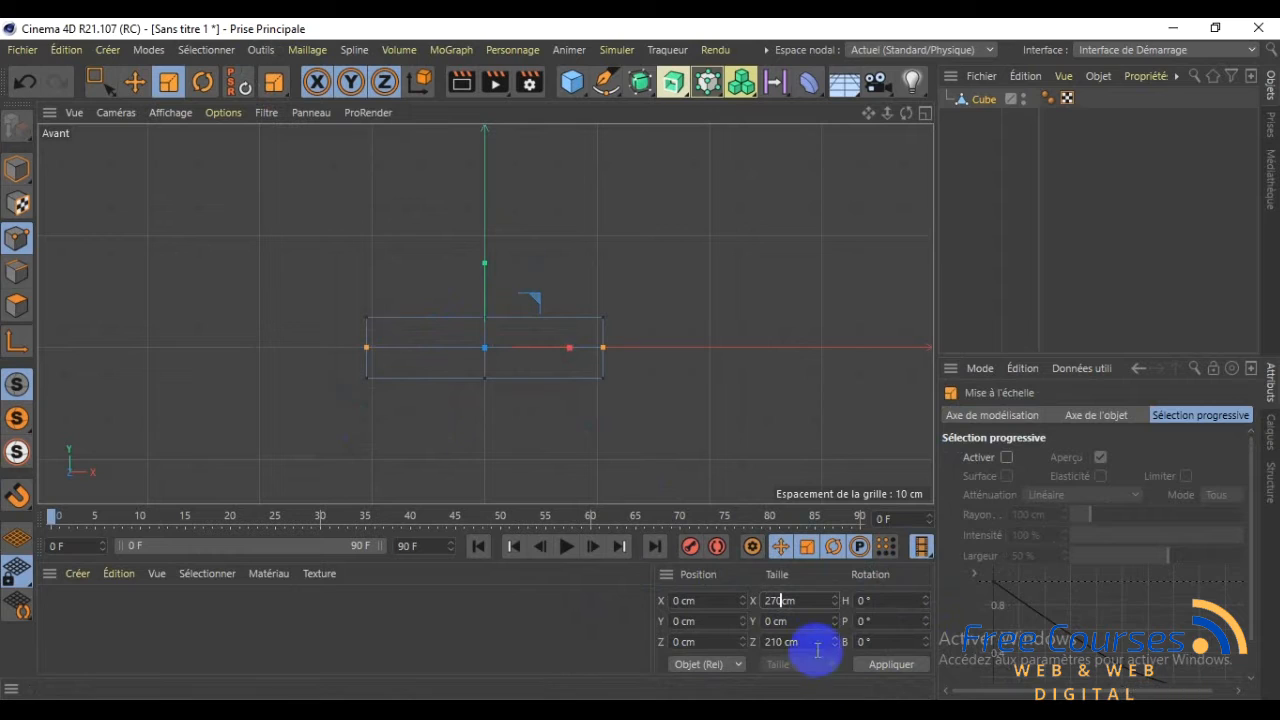
pyautogui.doubleClick(775, 641)
pyautogui.write('210')
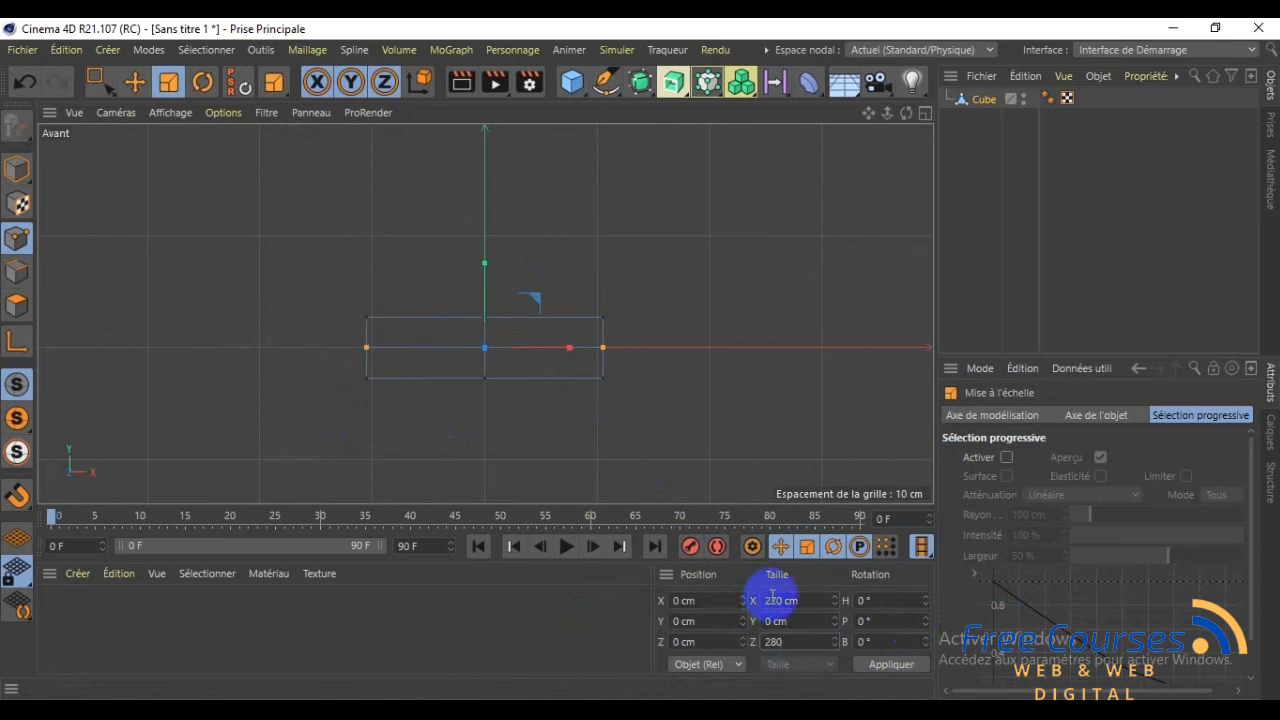
pyautogui.click(885, 666)
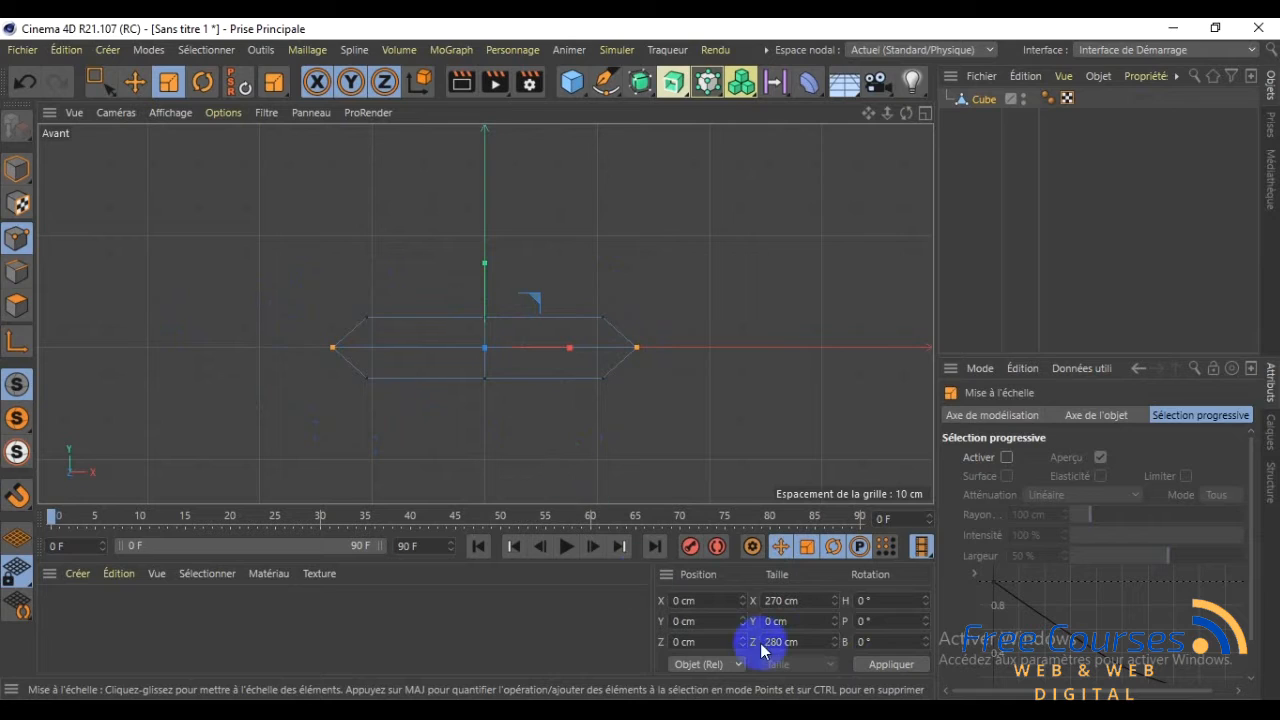
# Select the middle row of points in the top view with Rectangle selection and set its X position to 74 cm
pyautogui.click(469, 378)
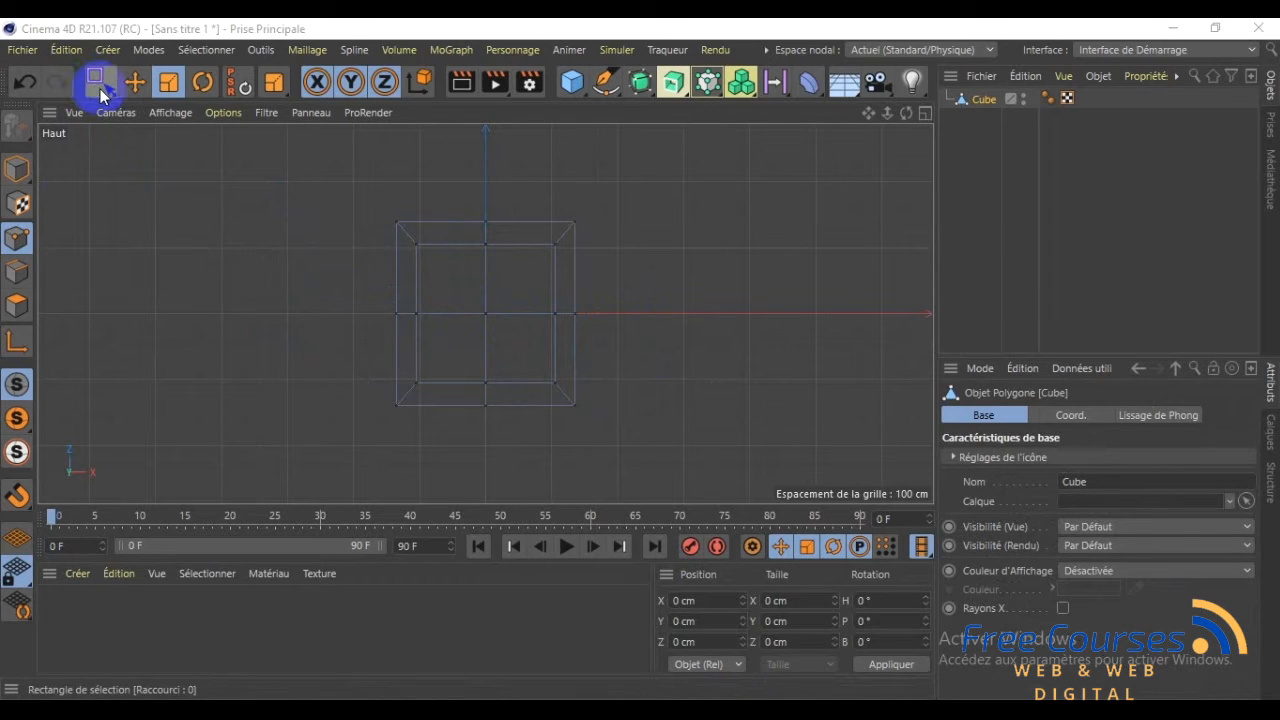
pyautogui.moveTo(101, 95); pyautogui.dragTo(229, 149)
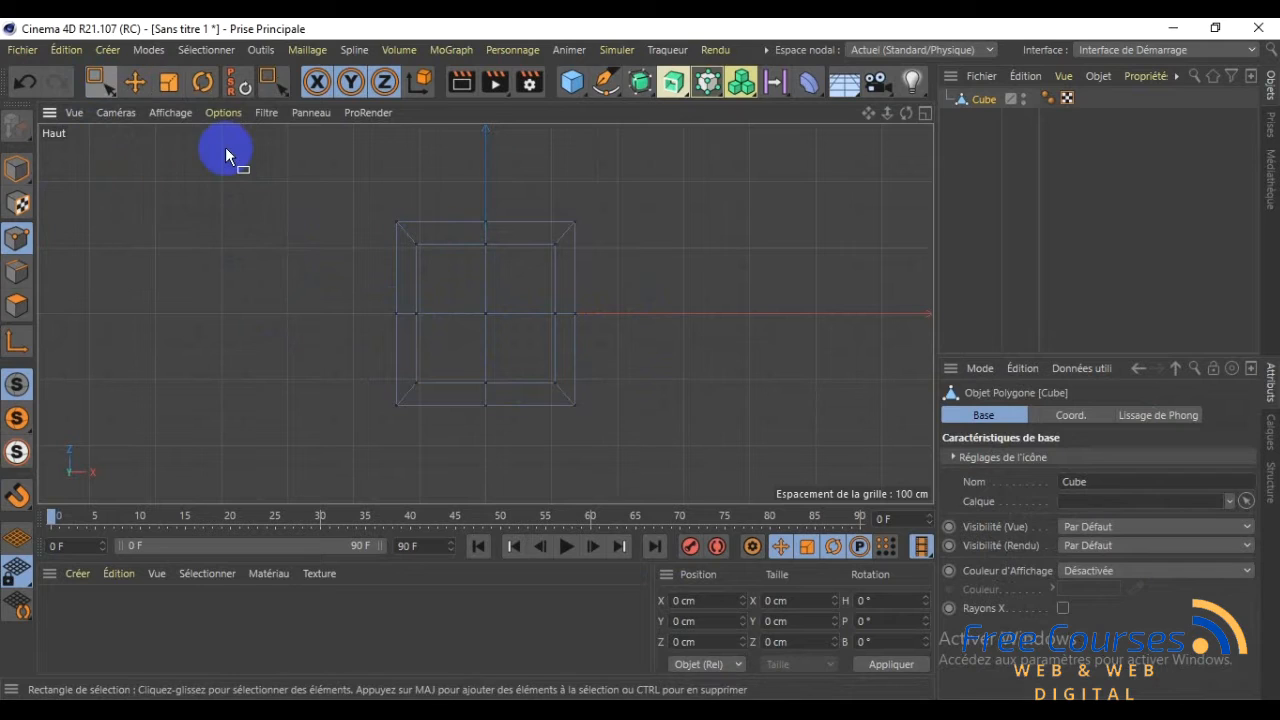
pyautogui.click(205, 50)
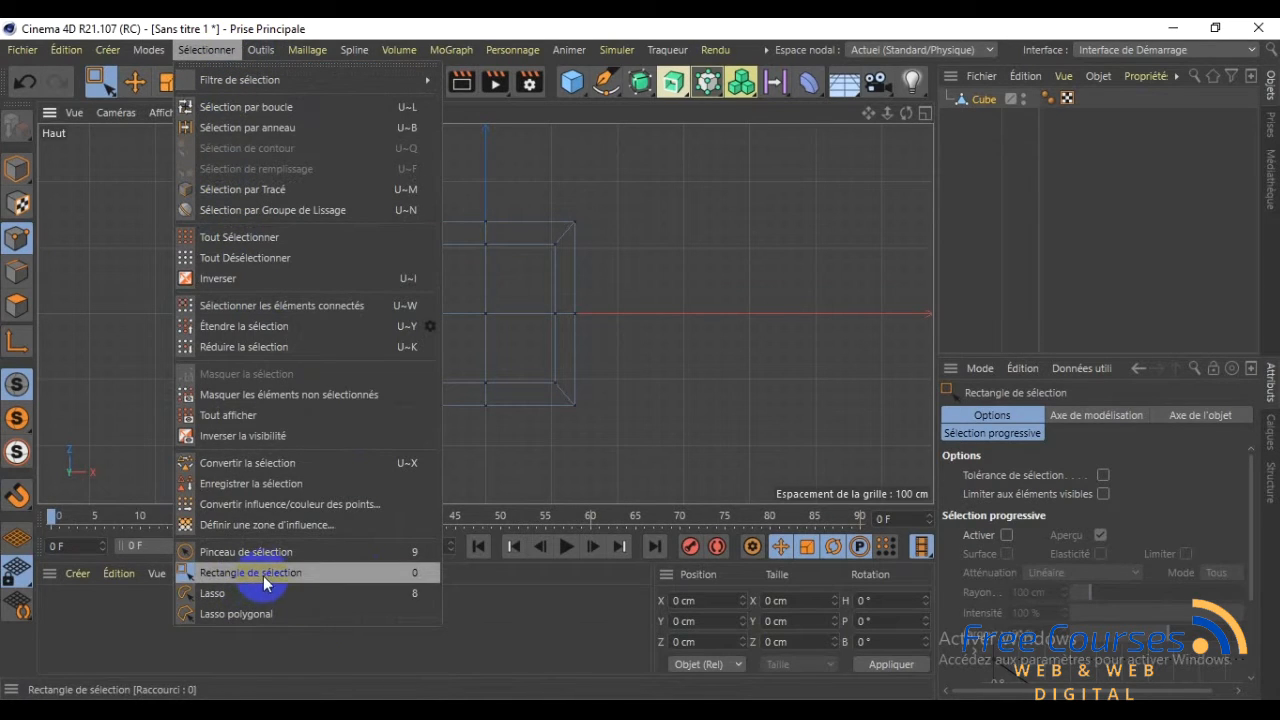
pyautogui.click(368, 35)
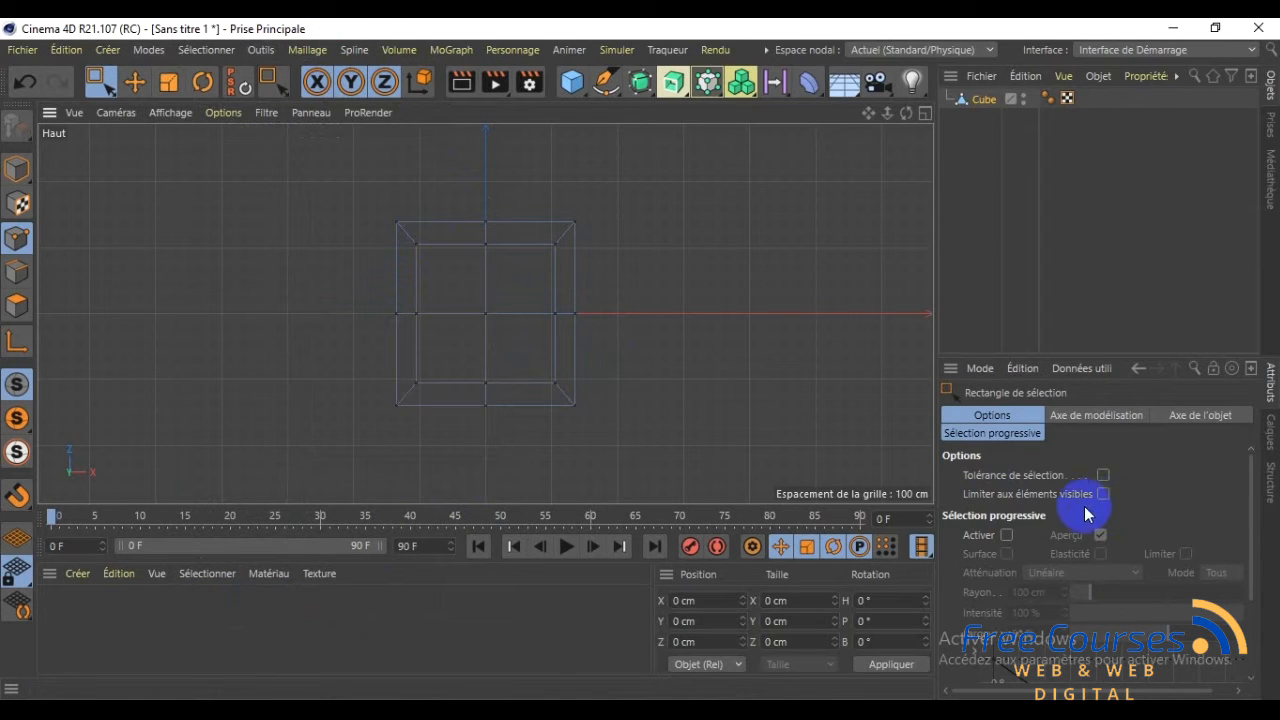
pyautogui.moveTo(359, 315); pyautogui.dragTo(666, 348)
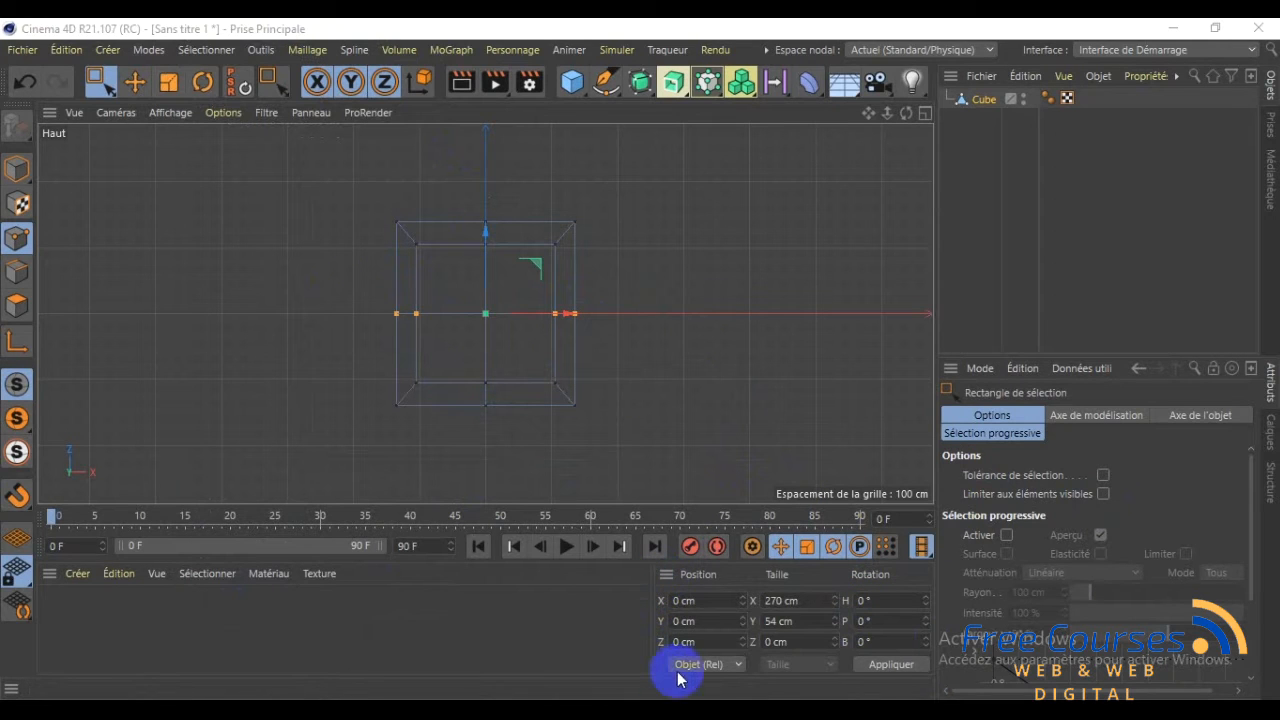
pyautogui.click(682, 600)
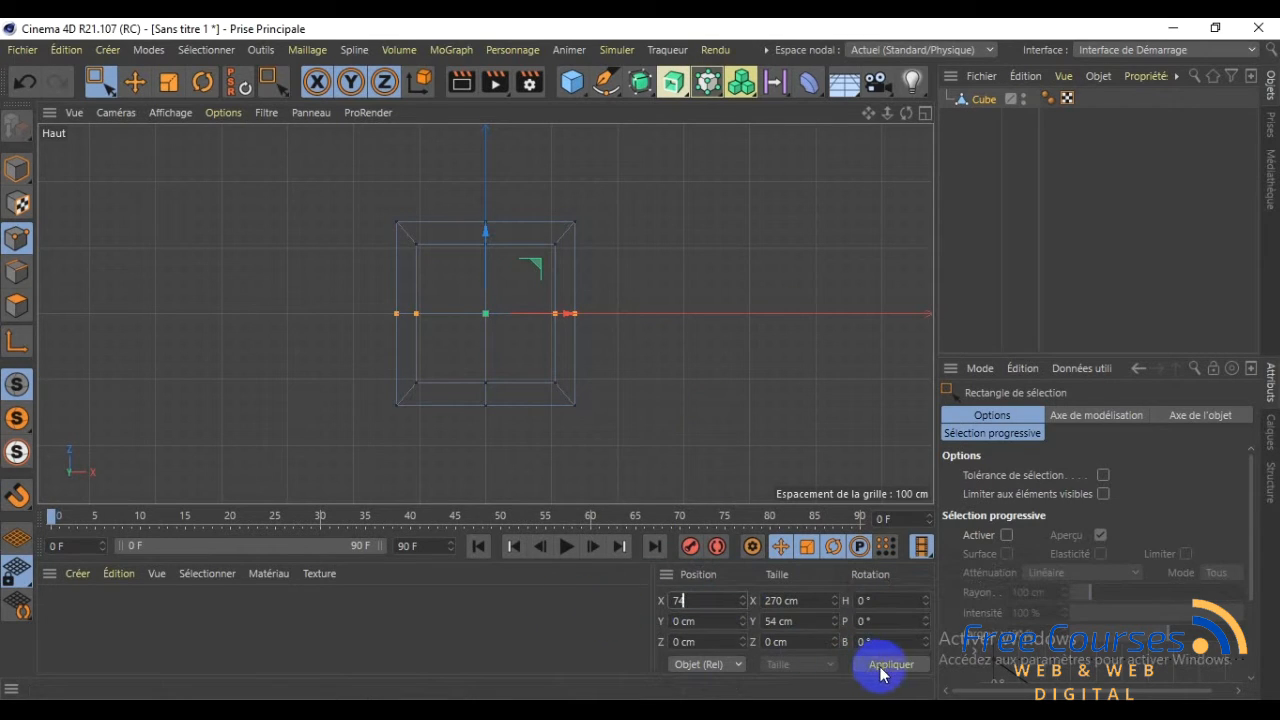
pyautogui.click(879, 666)
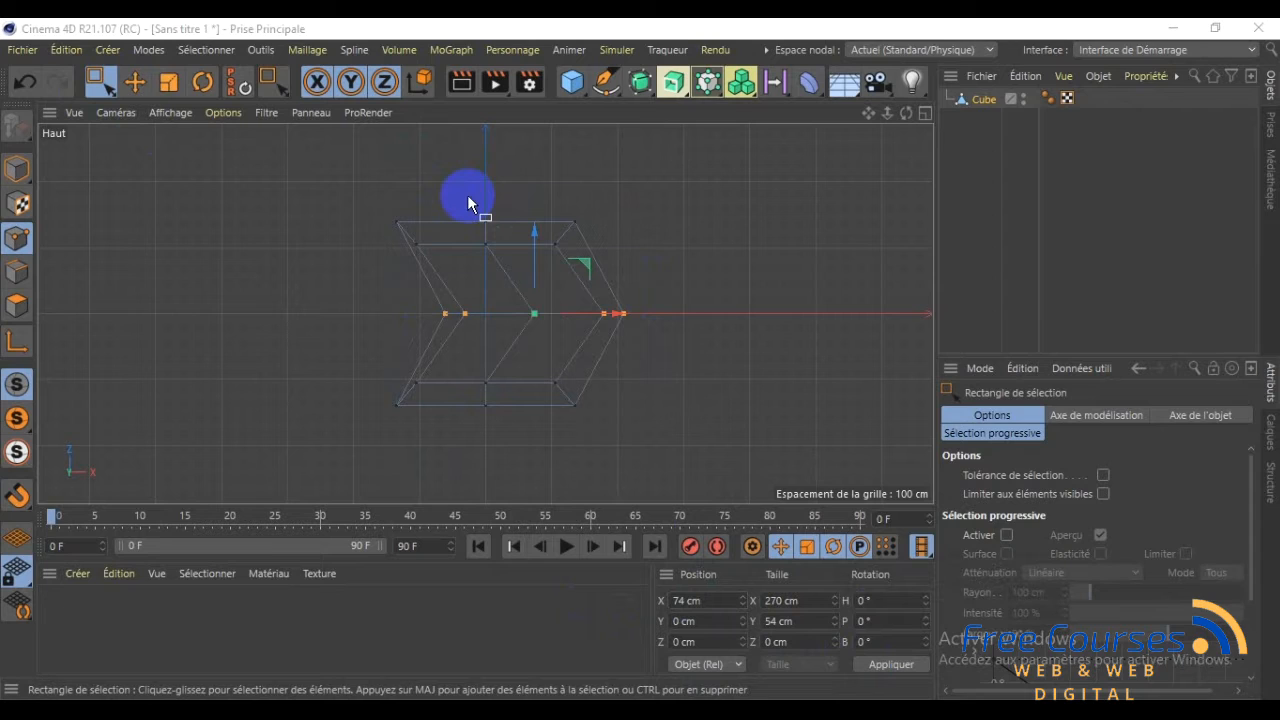
# Select the middle-column points on both the far and near Z edges of the mesh in the top view
pyautogui.click(496, 246)
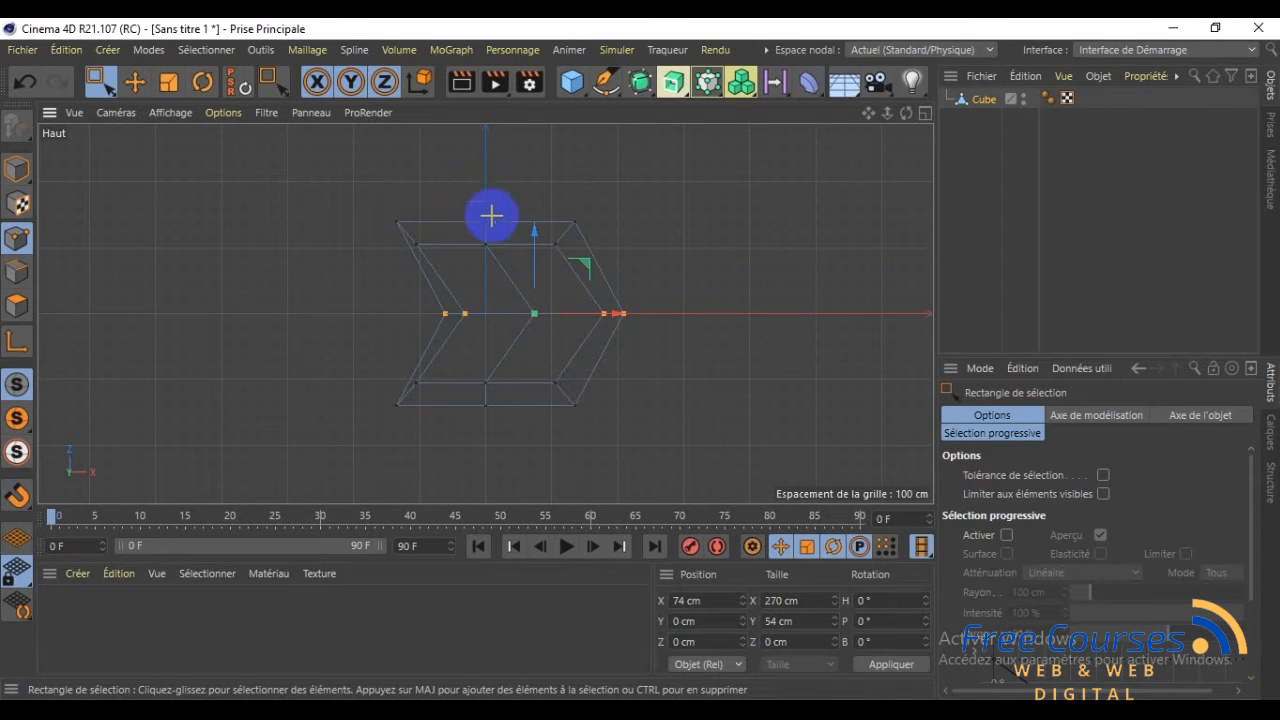
pyautogui.moveTo(492, 252); pyautogui.dragTo(461, 193)
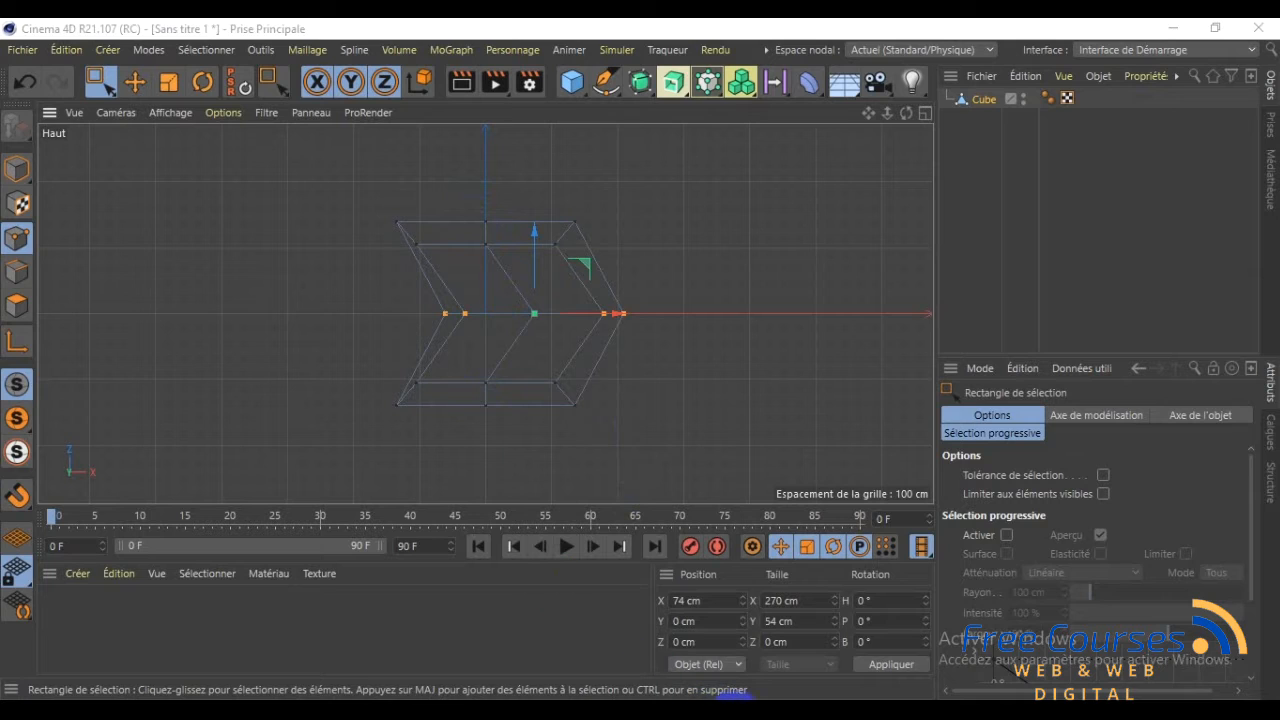
pyautogui.click(461, 227)
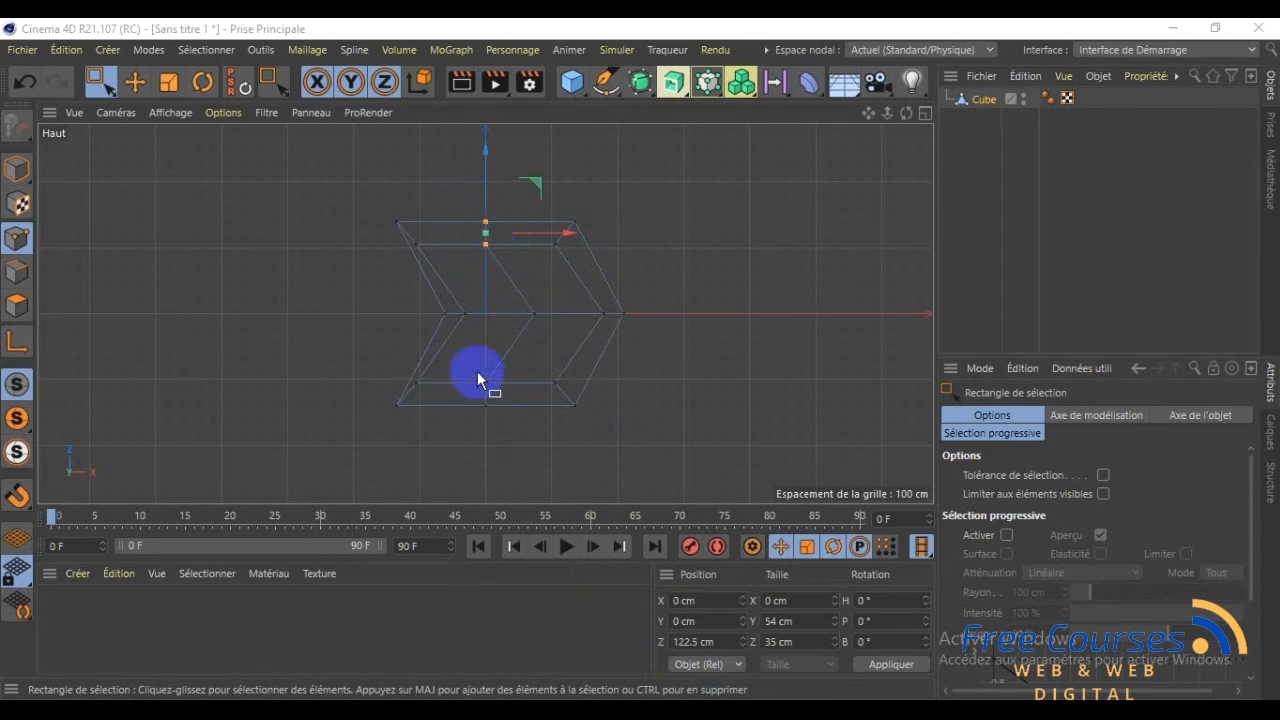
pyautogui.moveTo(484, 381); pyautogui.dragTo(502, 422)
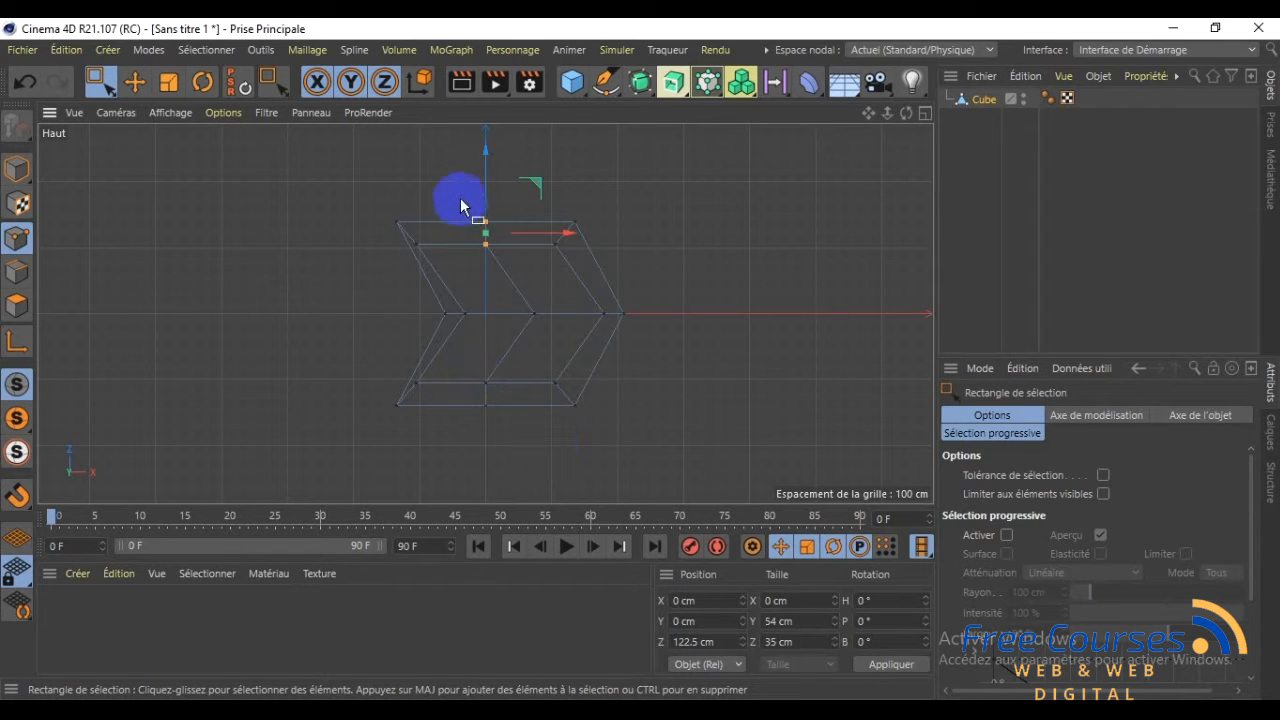
pyautogui.moveTo(448, 188); pyautogui.dragTo(503, 259)
pyautogui.keyDown('shift'); pyautogui.moveTo(464, 355); pyautogui.dragTo(503, 423); pyautogui.keyUp('shift')
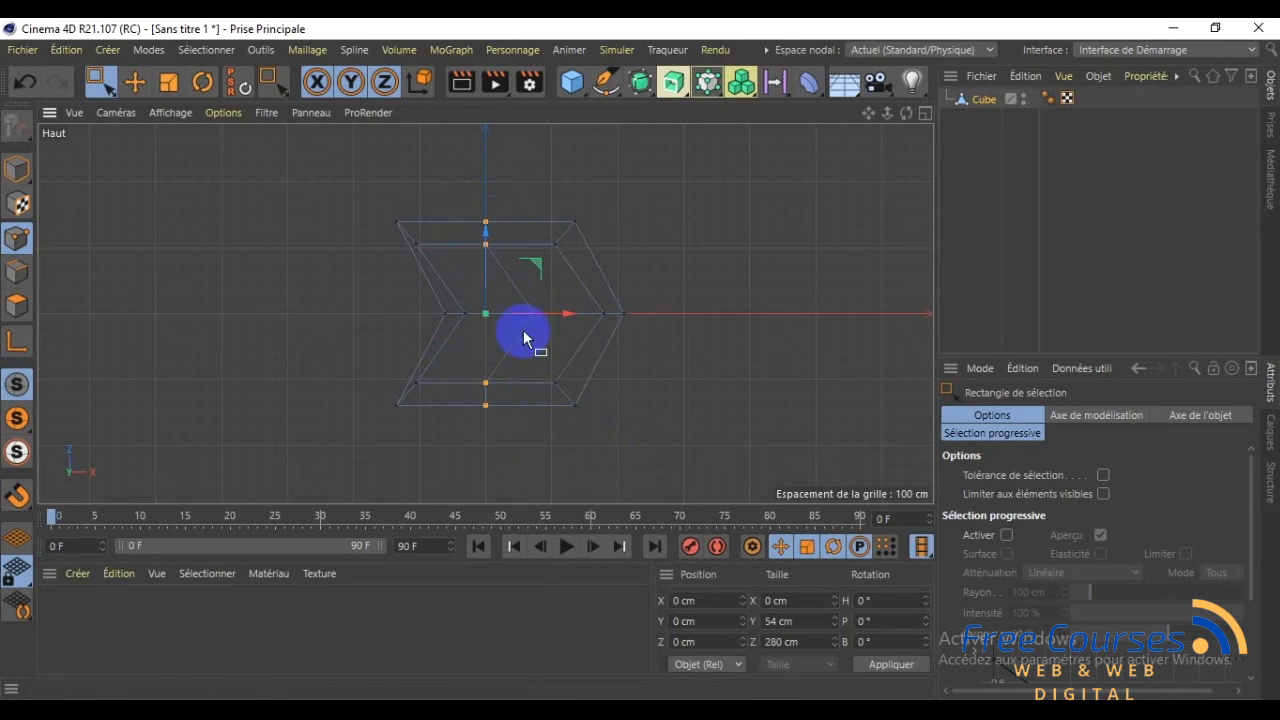
# Scale the selected centre edge points to a size of 70 cm in Y and 354 cm in Z
pyautogui.click(262, 50)
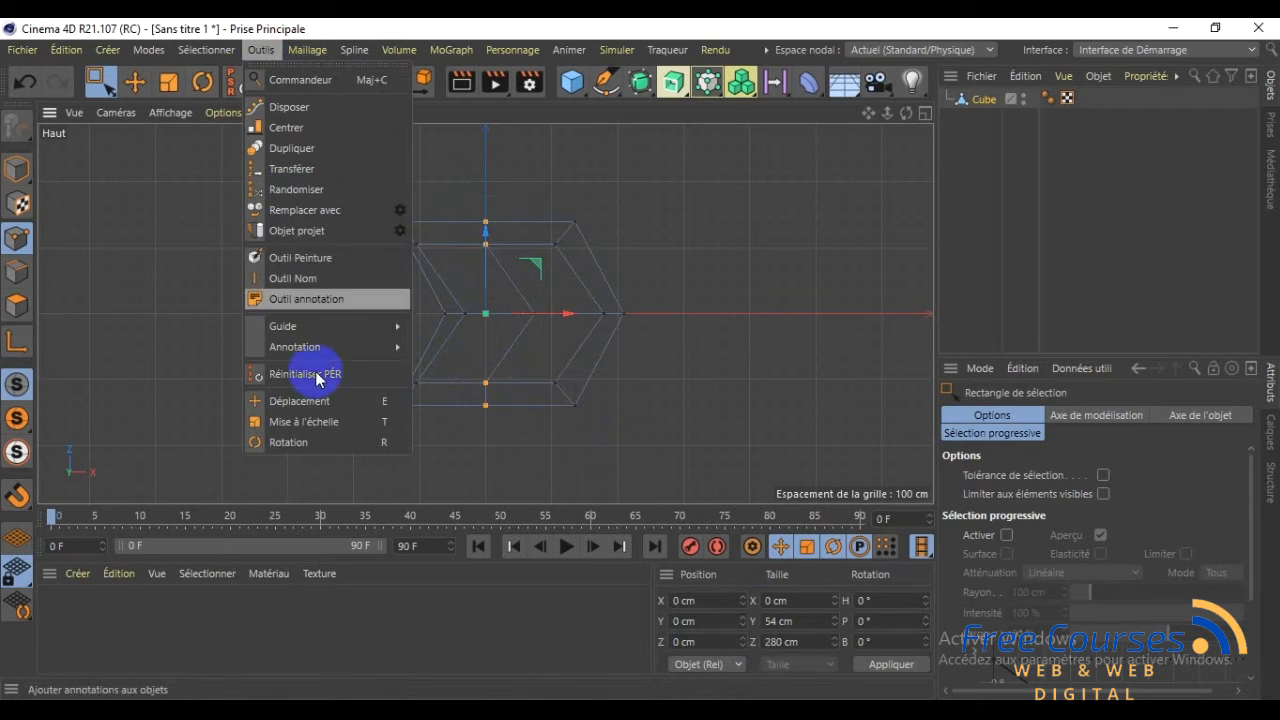
pyautogui.click(318, 424)
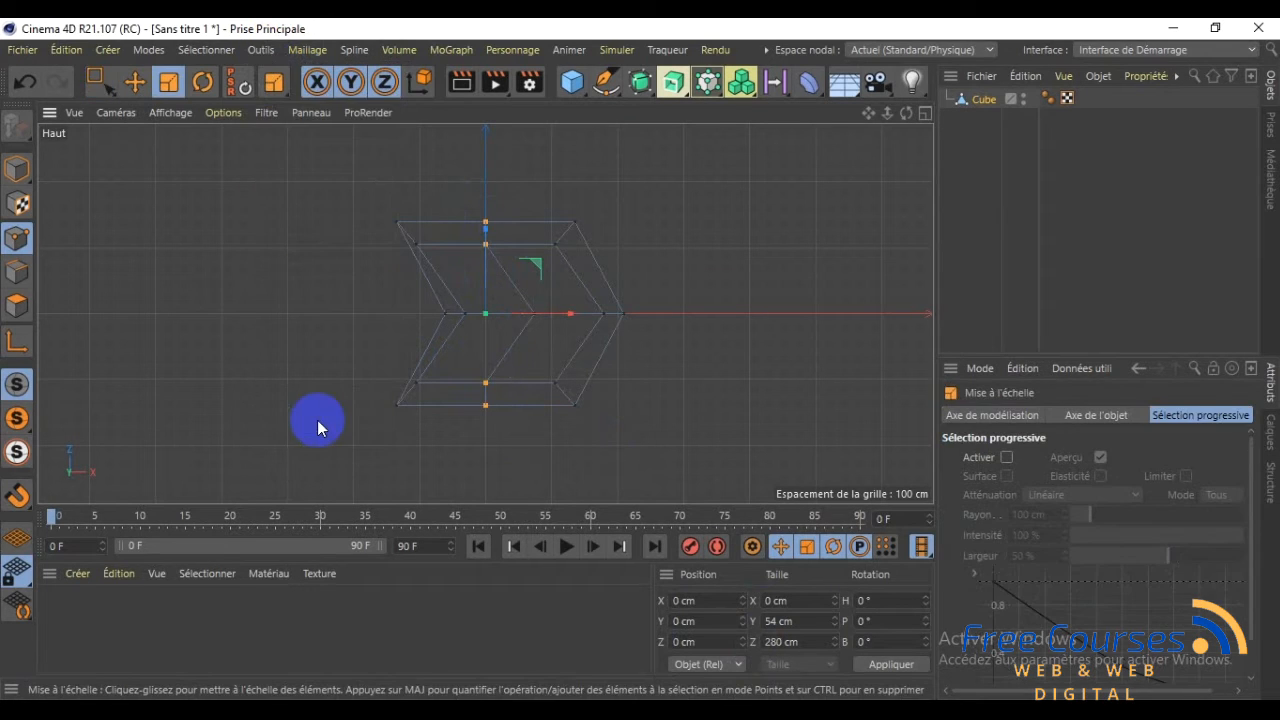
pyautogui.doubleClick(775, 600)
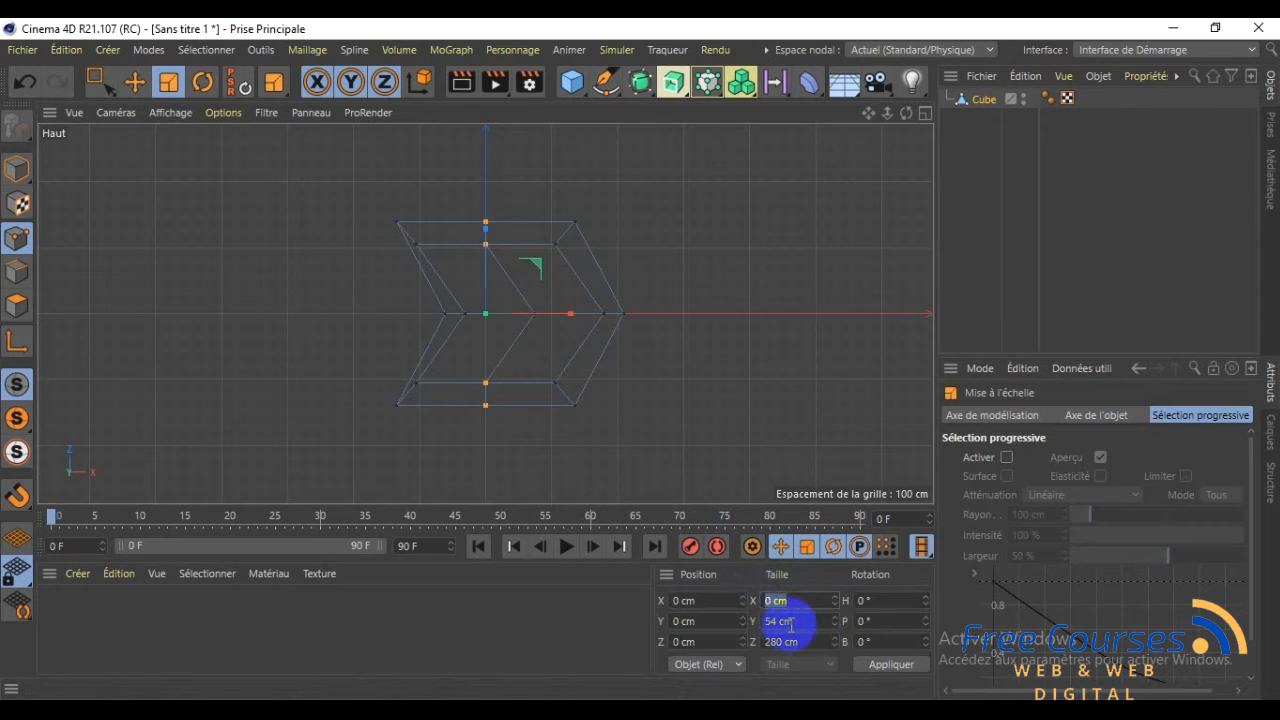
pyautogui.doubleClick(805, 620)
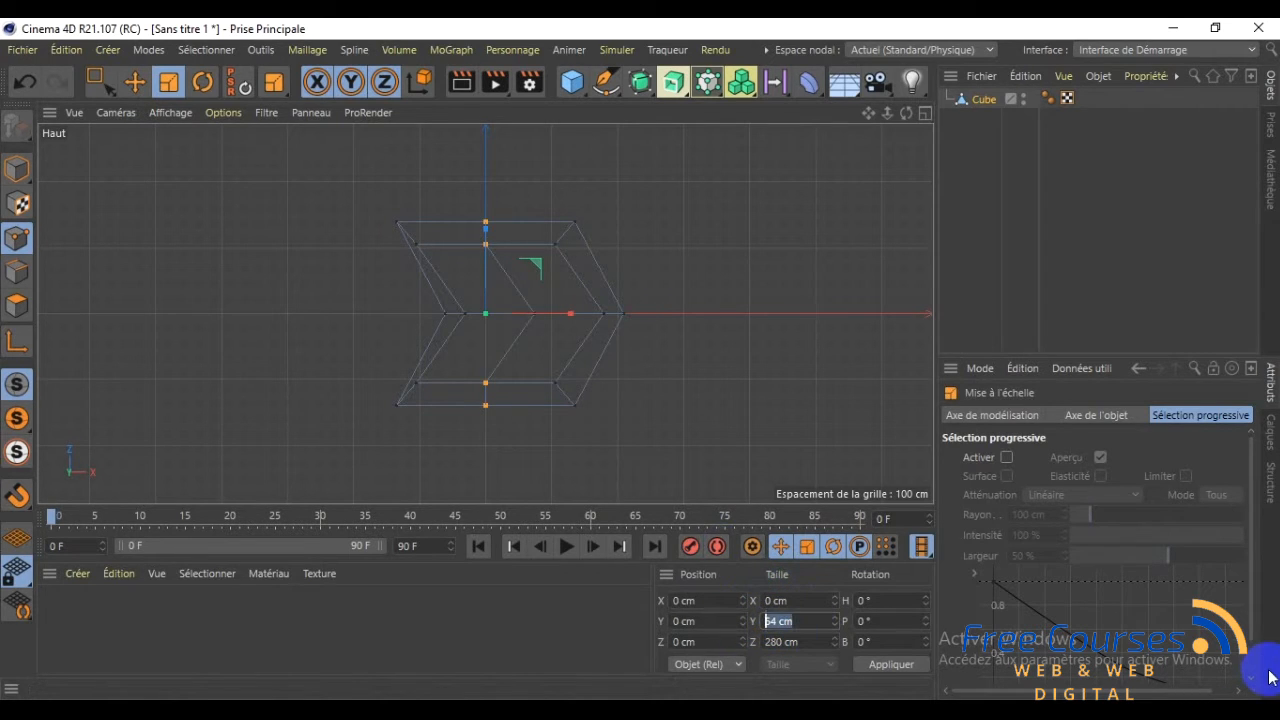
pyautogui.write('70')
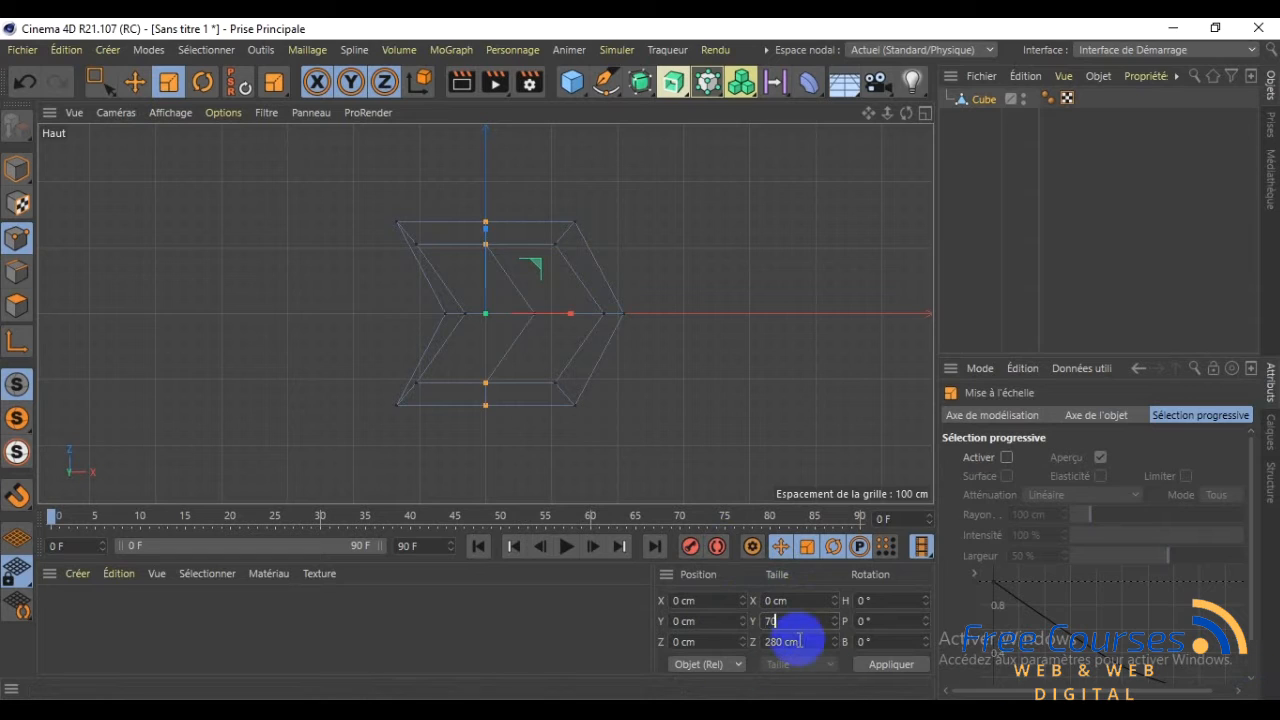
pyautogui.press('Tab')
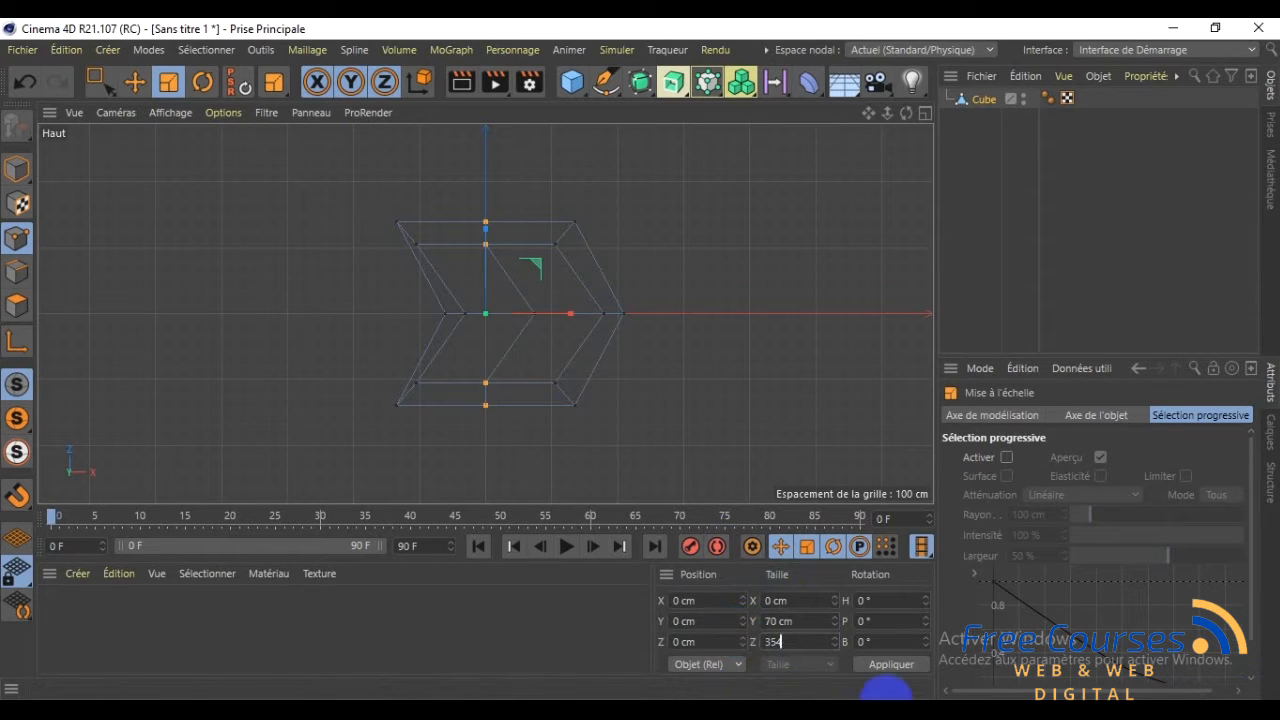
pyautogui.click(889, 668)
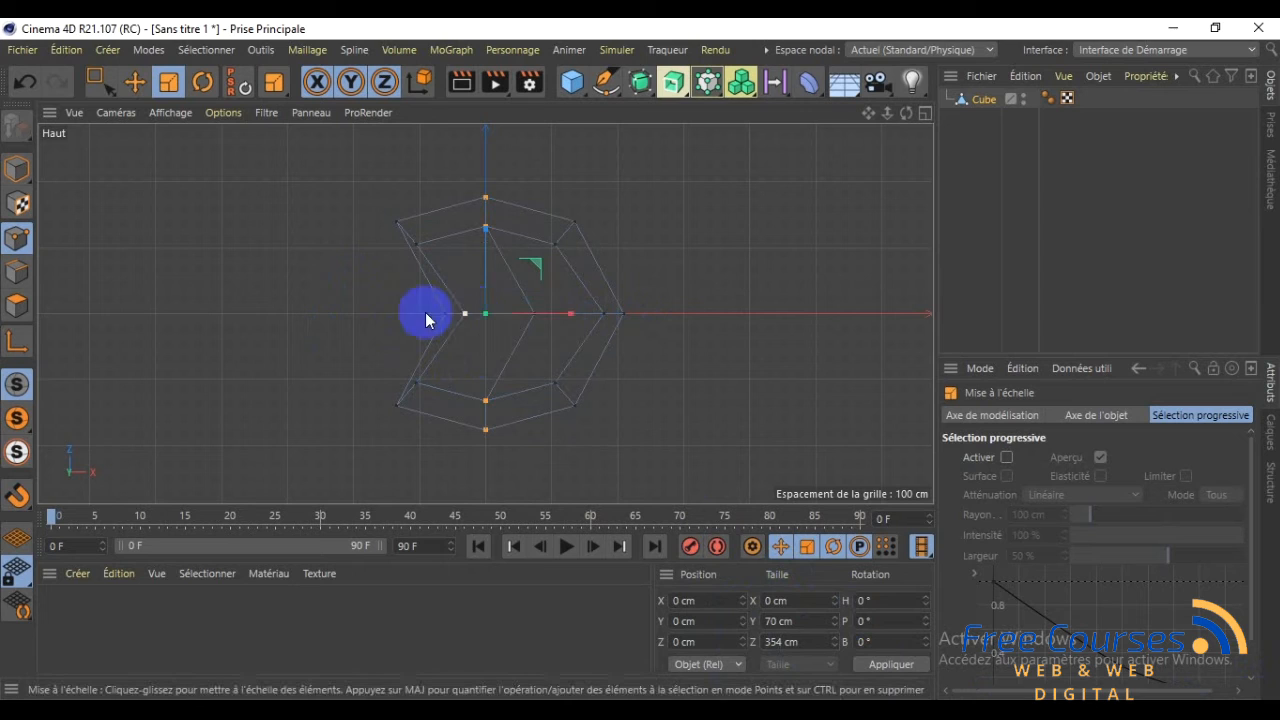
# Reselect the middle row of points along the X axis in the top view and set its X position to 94 cm
pyautogui.moveTo(400, 294); pyautogui.dragTo(490, 318)
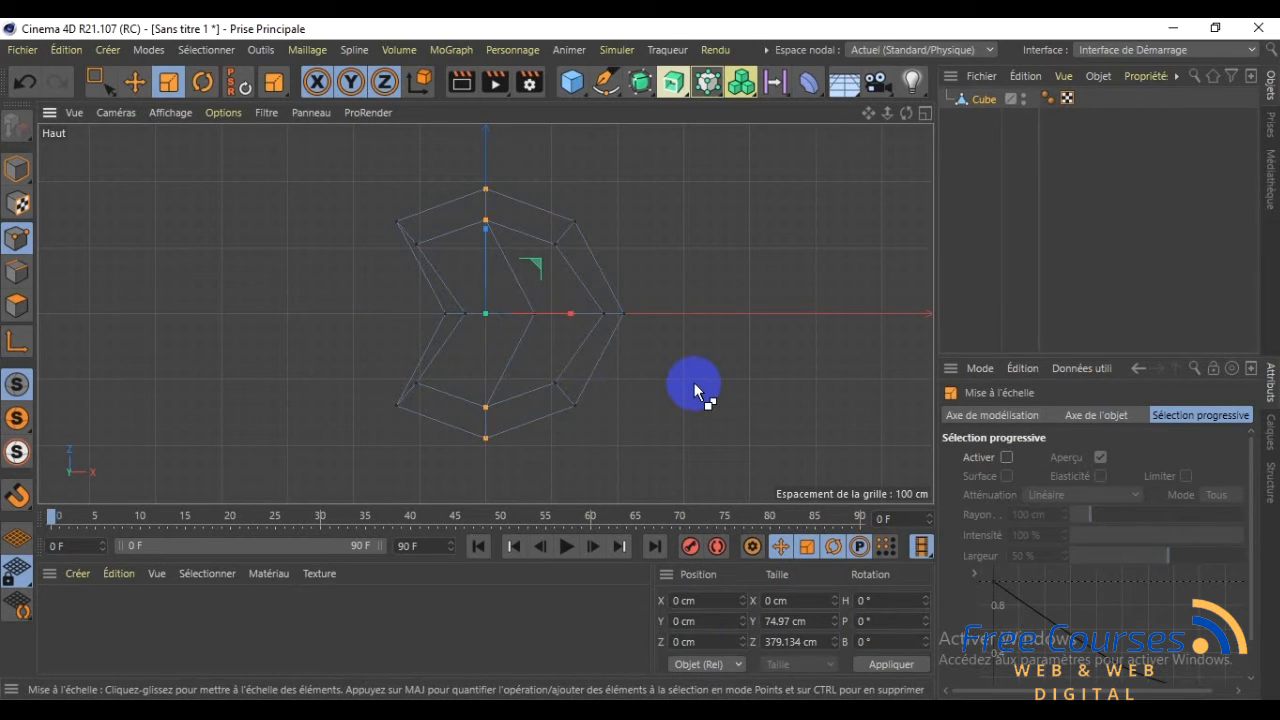
pyautogui.hotkey('ctrl', 'z')
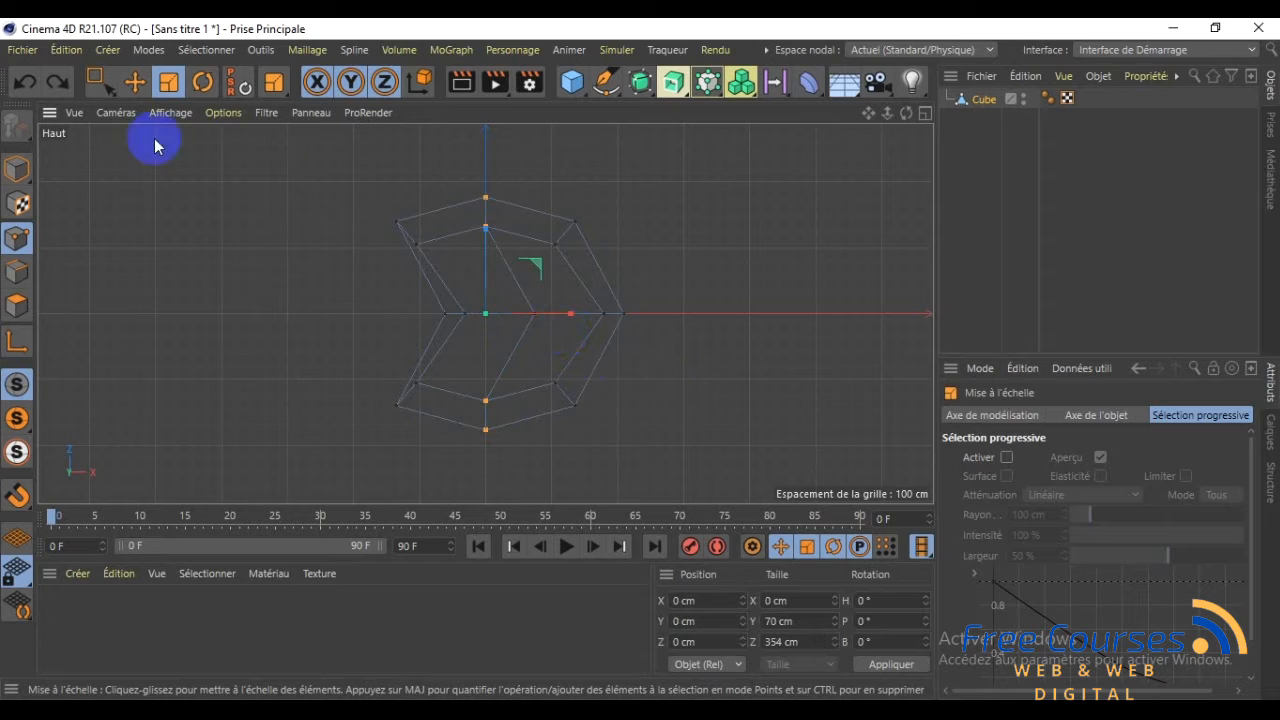
pyautogui.click(102, 84)
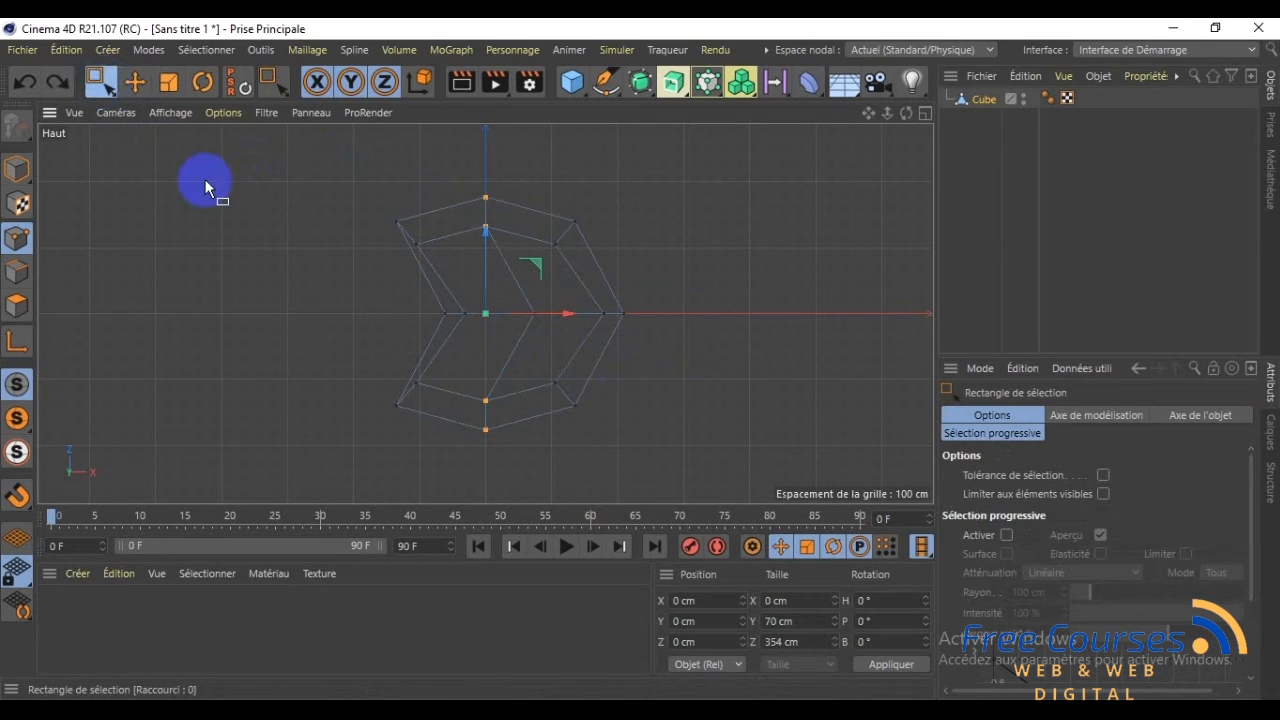
pyautogui.moveTo(376, 285); pyautogui.dragTo(710, 338)
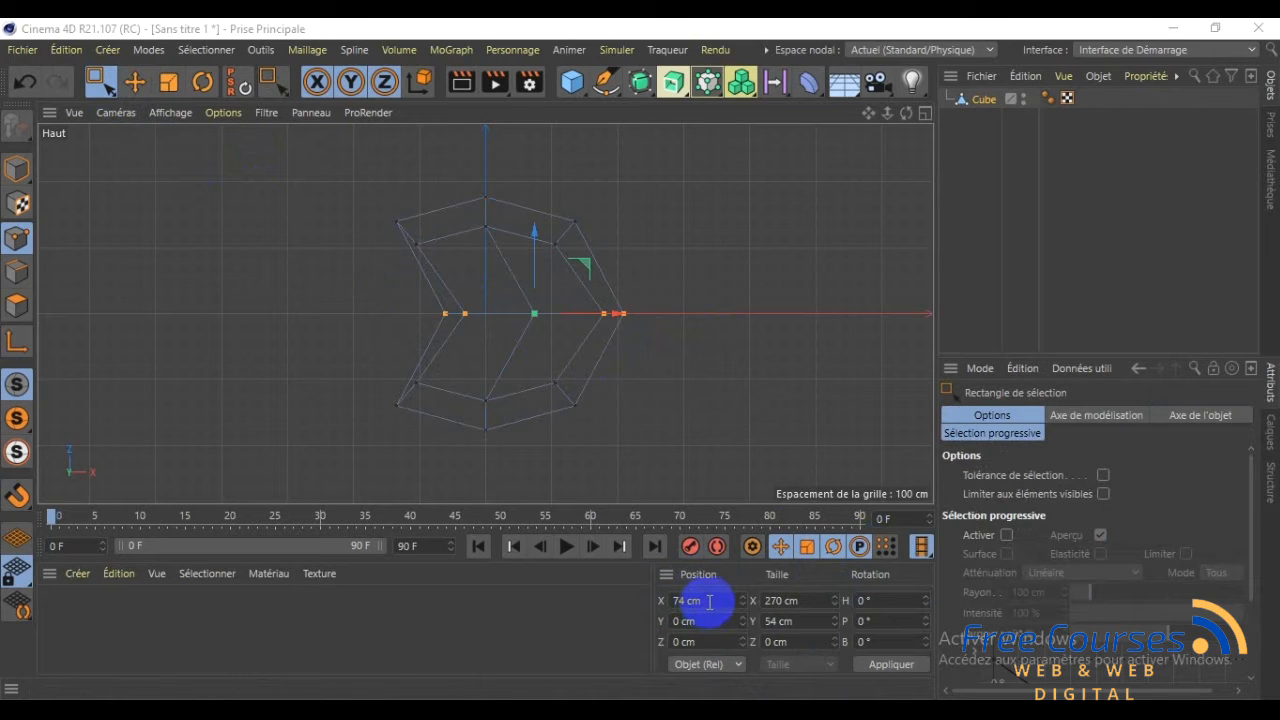
pyautogui.moveTo(713, 602); pyautogui.dragTo(634, 600)
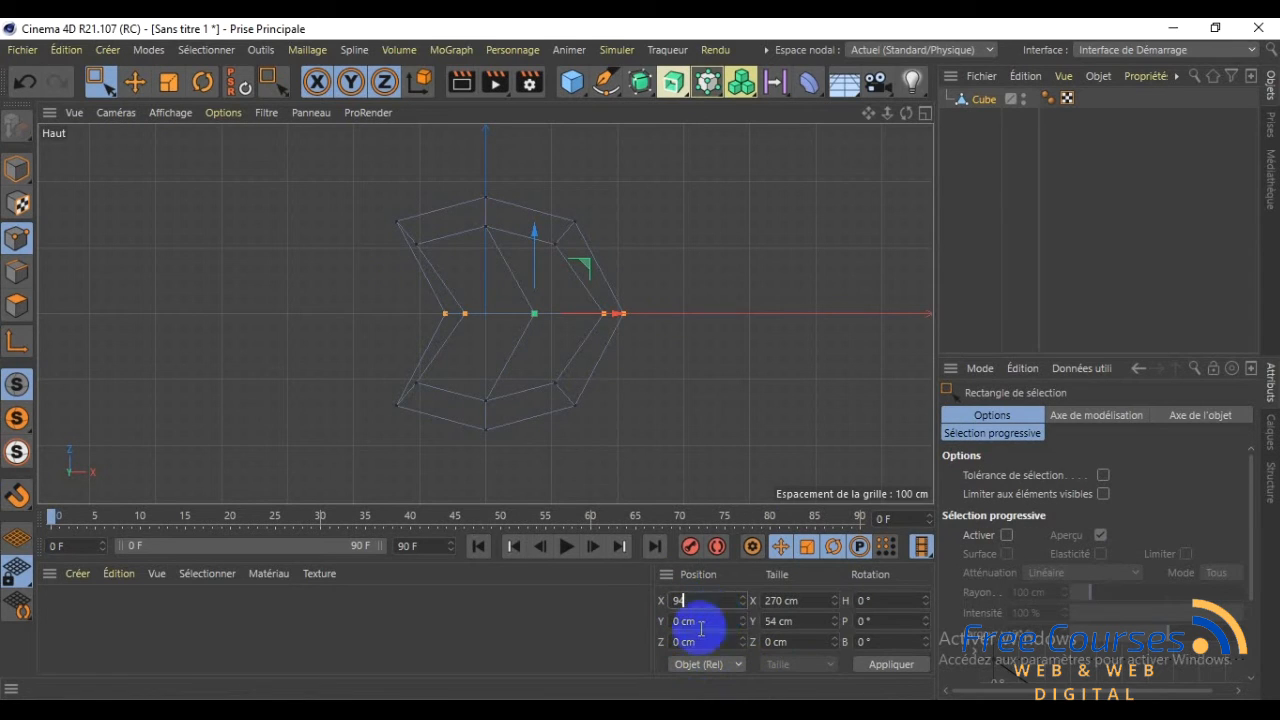
pyautogui.click(881, 668)
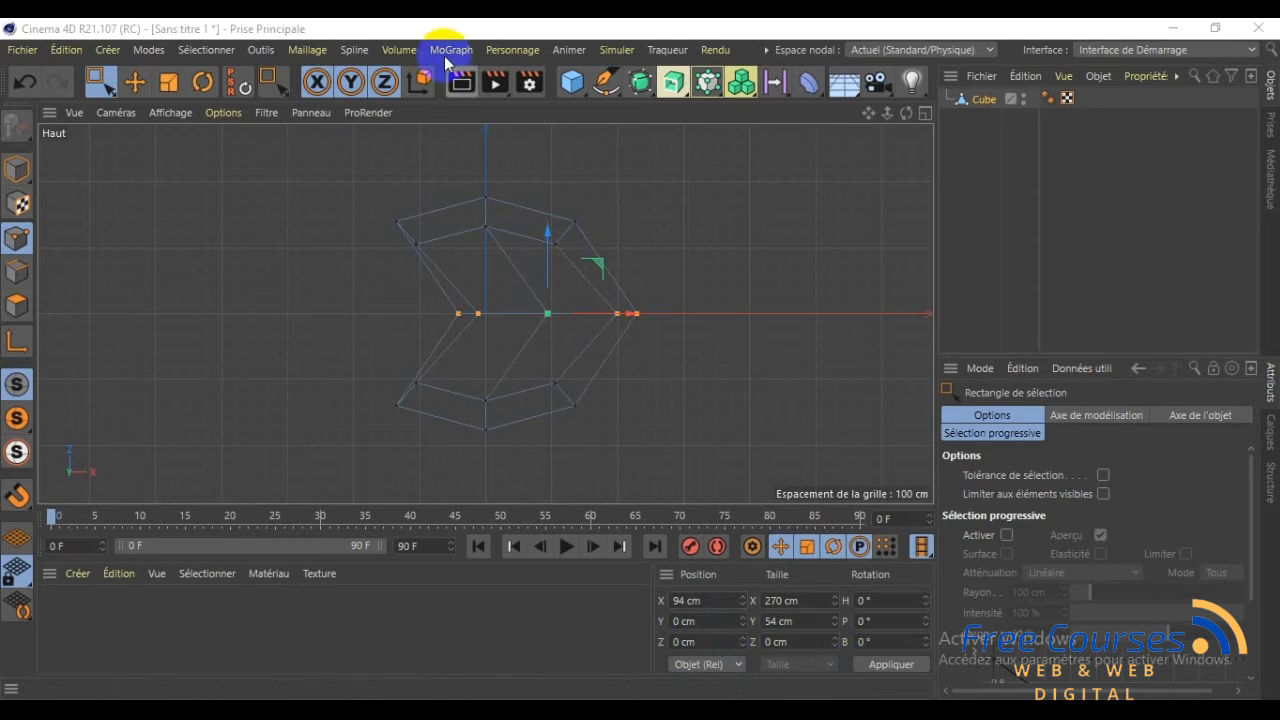
# Switch to the perspective view and add a Subdivision Surface generator to the scene
pyautogui.click(466, 304)
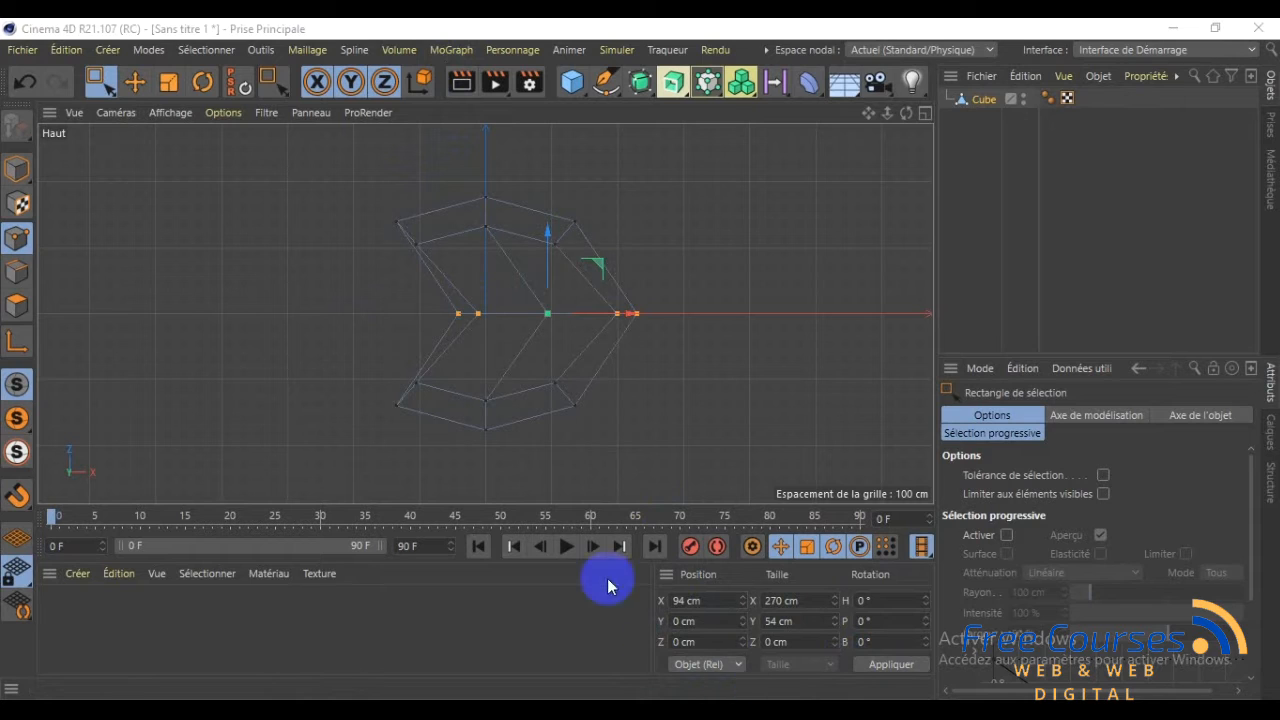
pyautogui.press('F1')
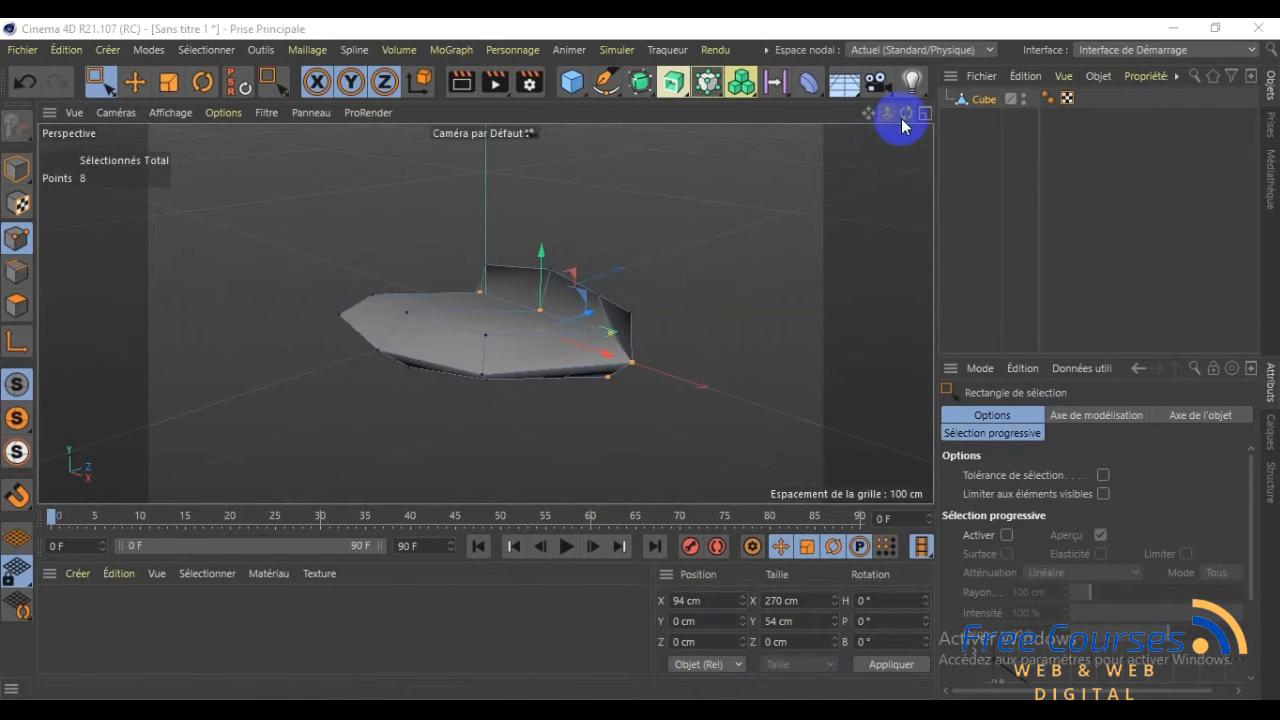
pyautogui.moveTo(907, 118); pyautogui.dragTo(641, 360)
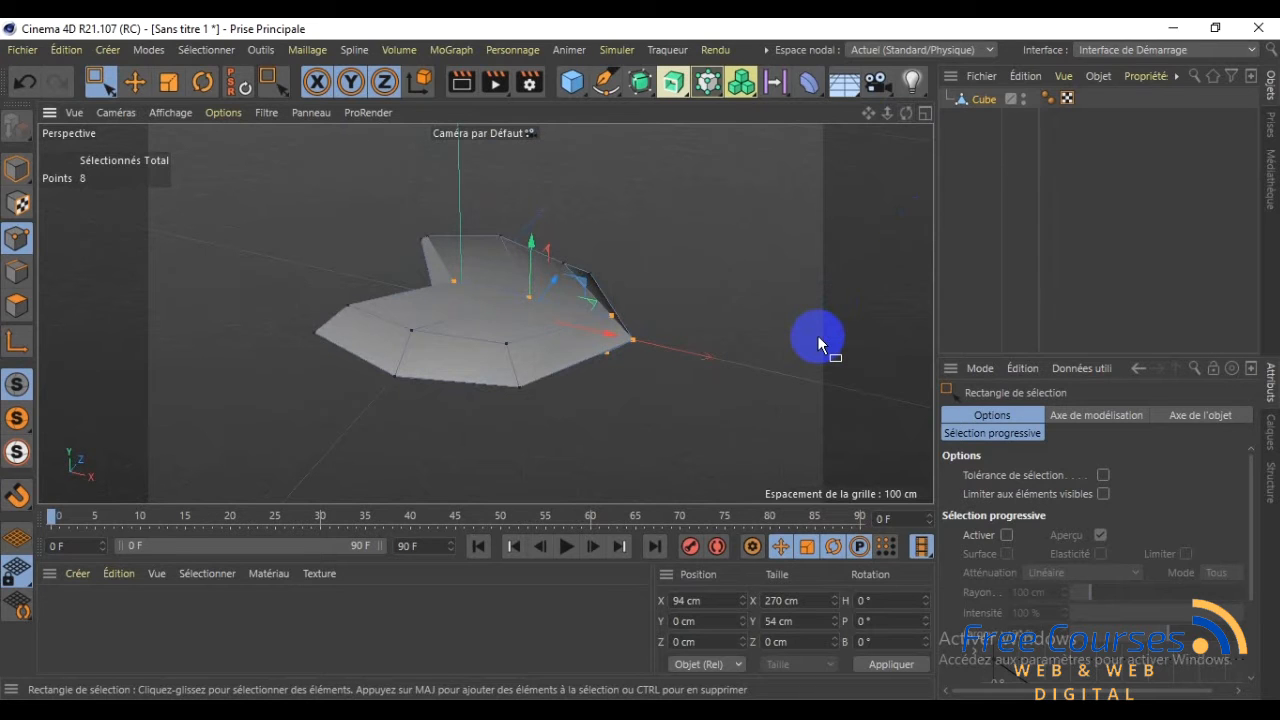
pyautogui.click(645, 88)
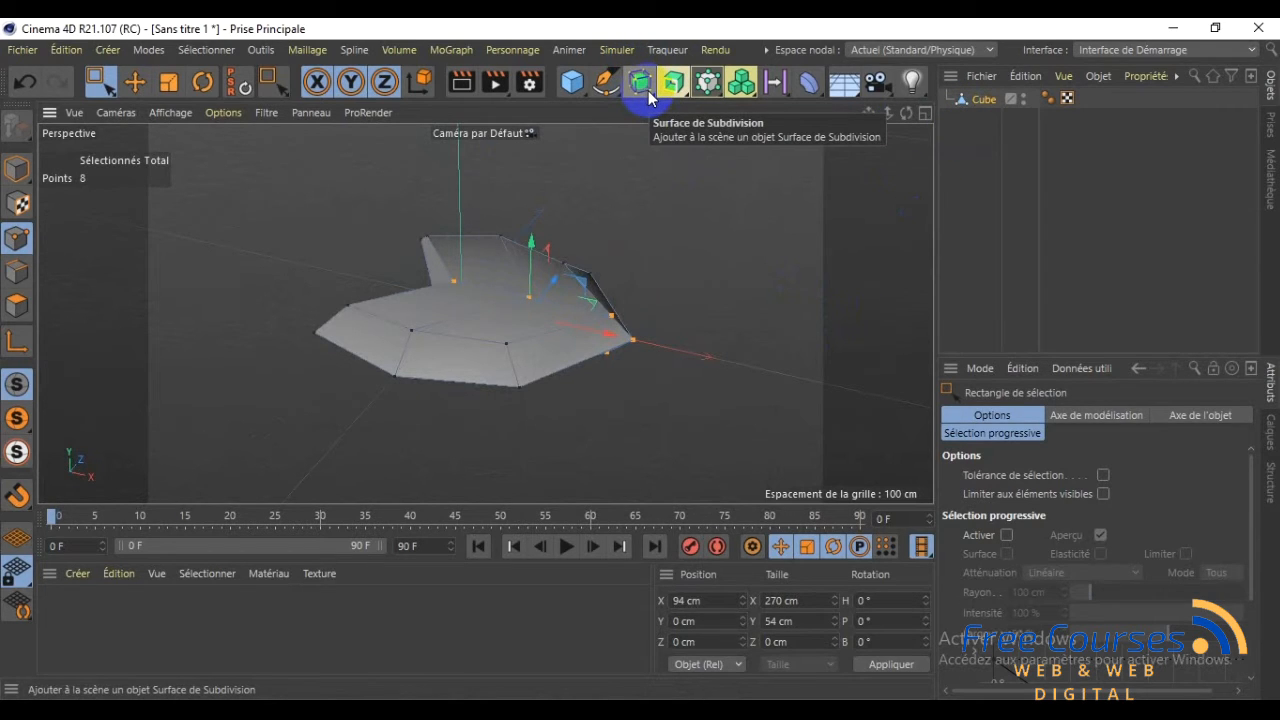
pyautogui.moveTo(648, 90); pyautogui.dragTo(752, 120)
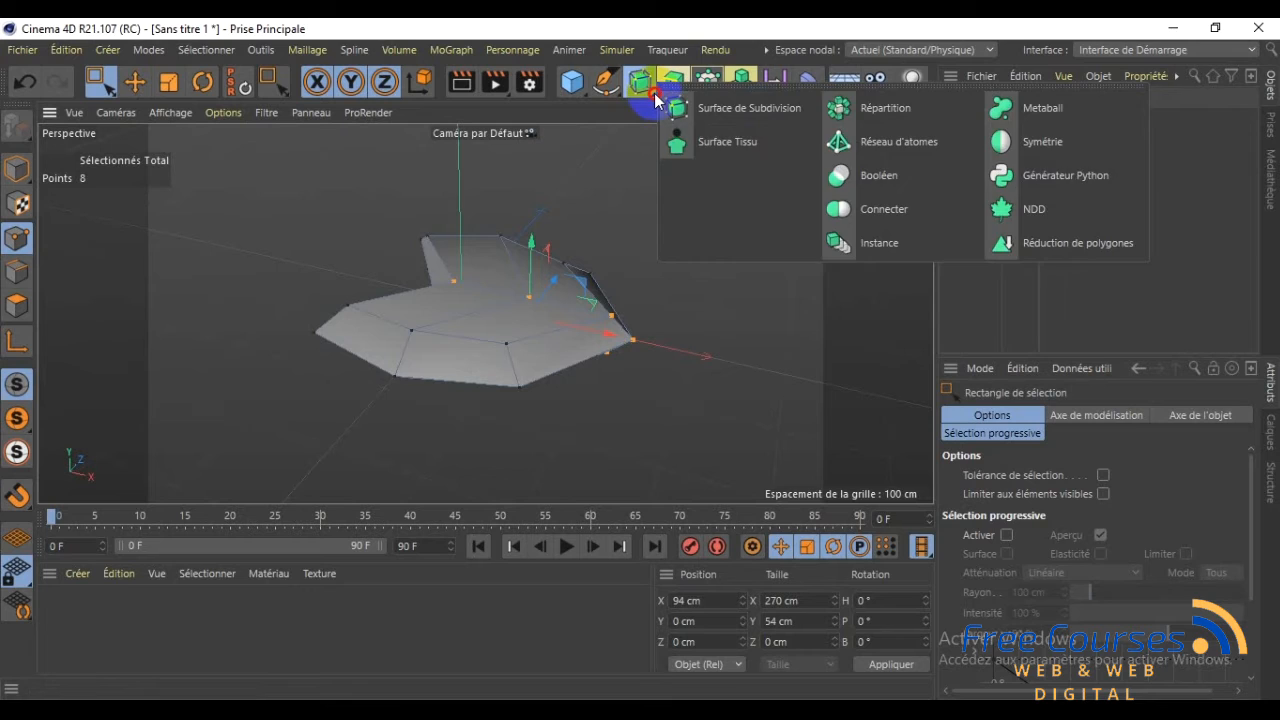
pyautogui.click(700, 105)
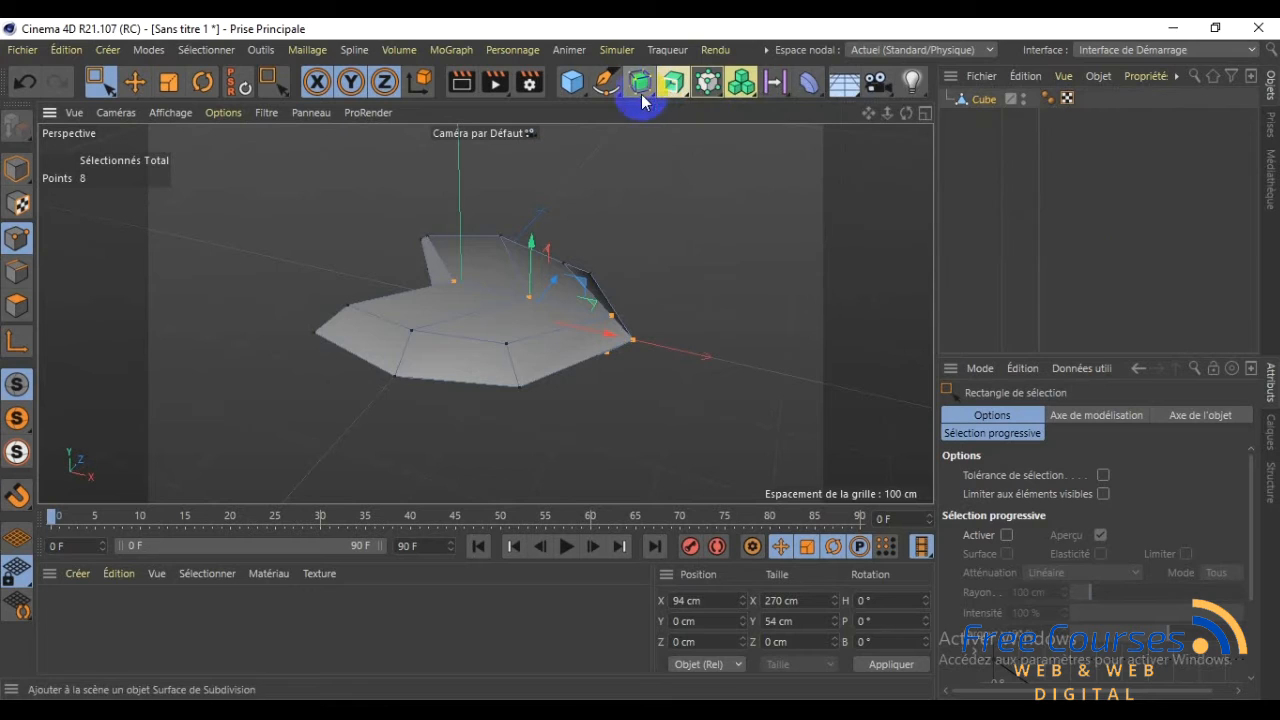
pyautogui.click(103, 54)
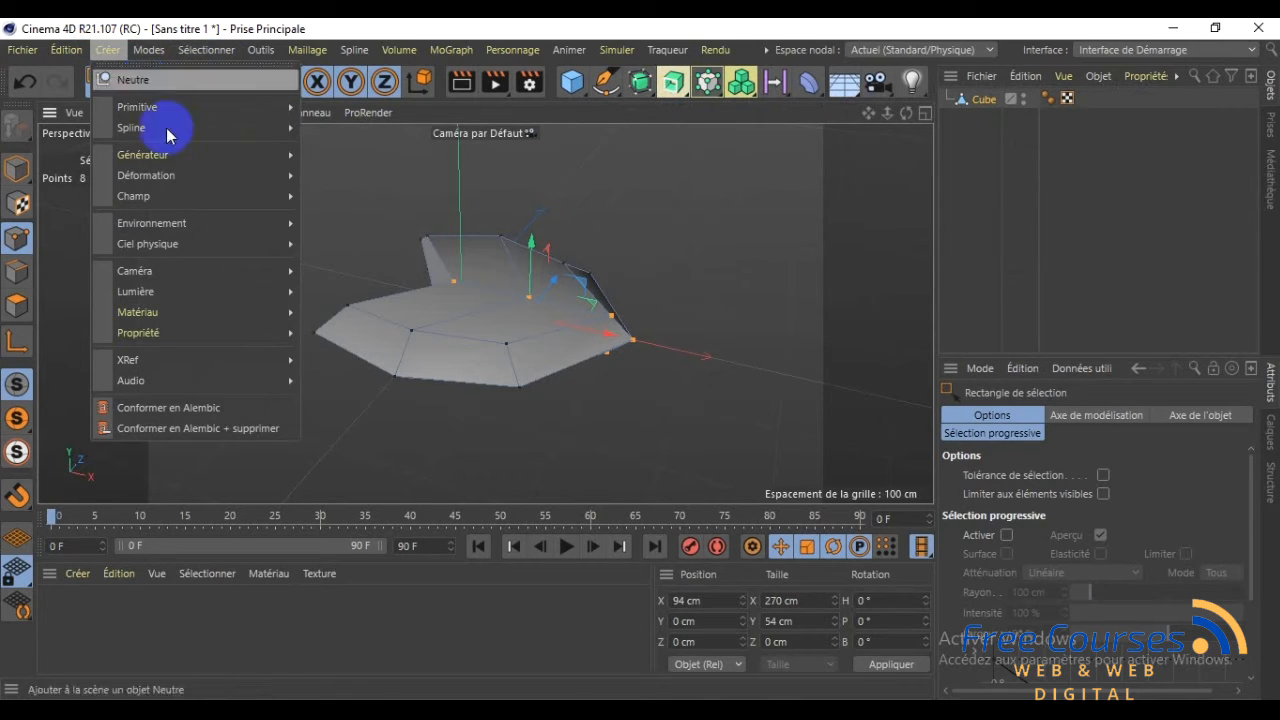
pyautogui.click(180, 157)
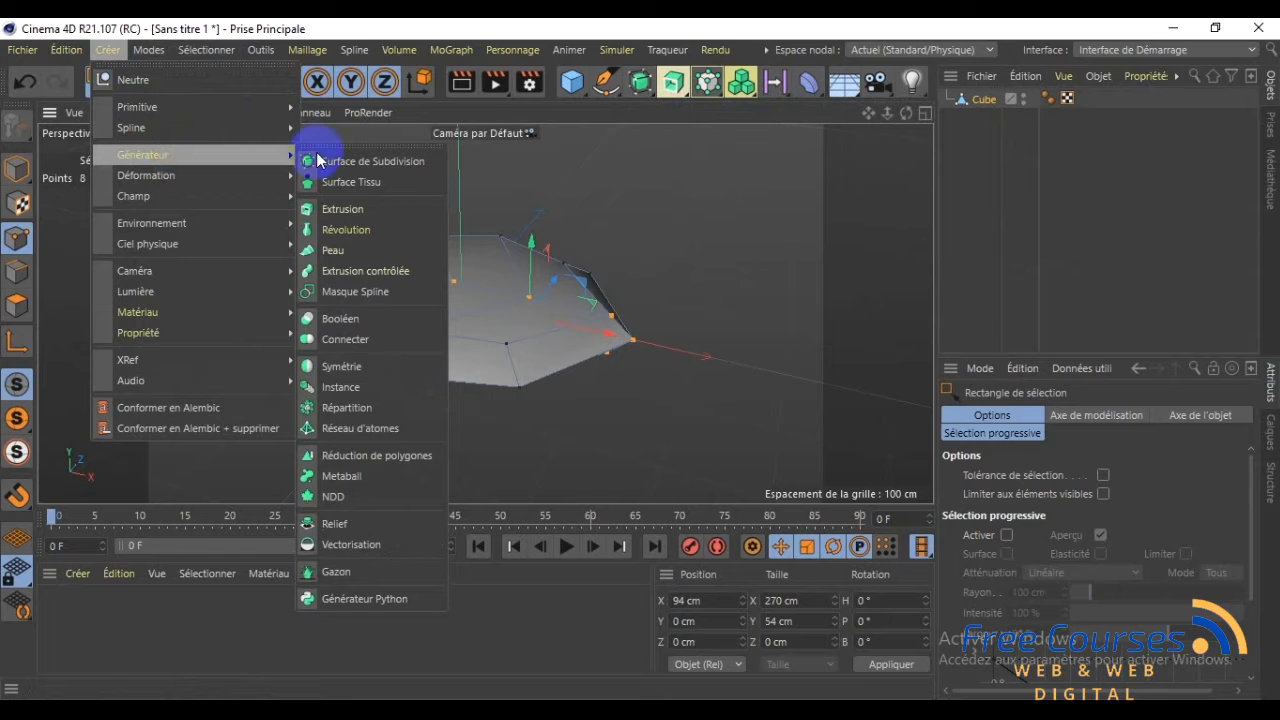
pyautogui.click(375, 163)
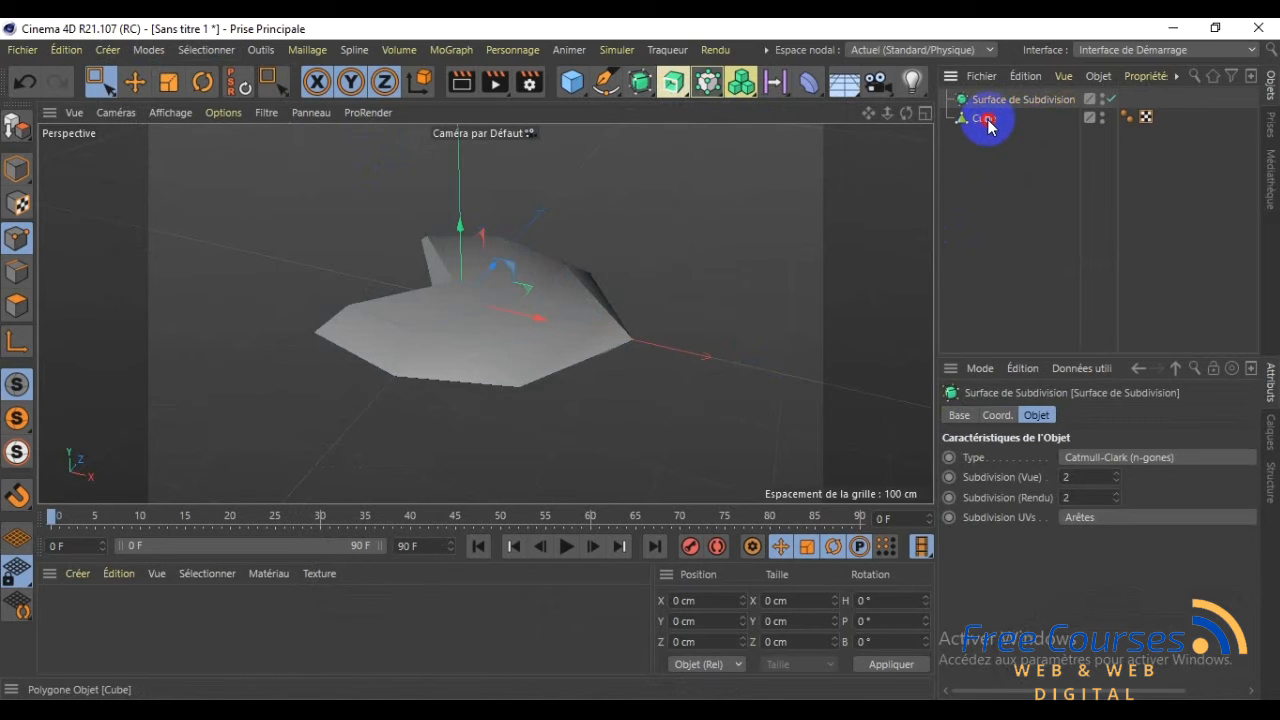
# Make the Cube a child of the Subdivision Surface so the heart mesh is smoothed
pyautogui.moveTo(988, 124); pyautogui.dragTo(1007, 112)
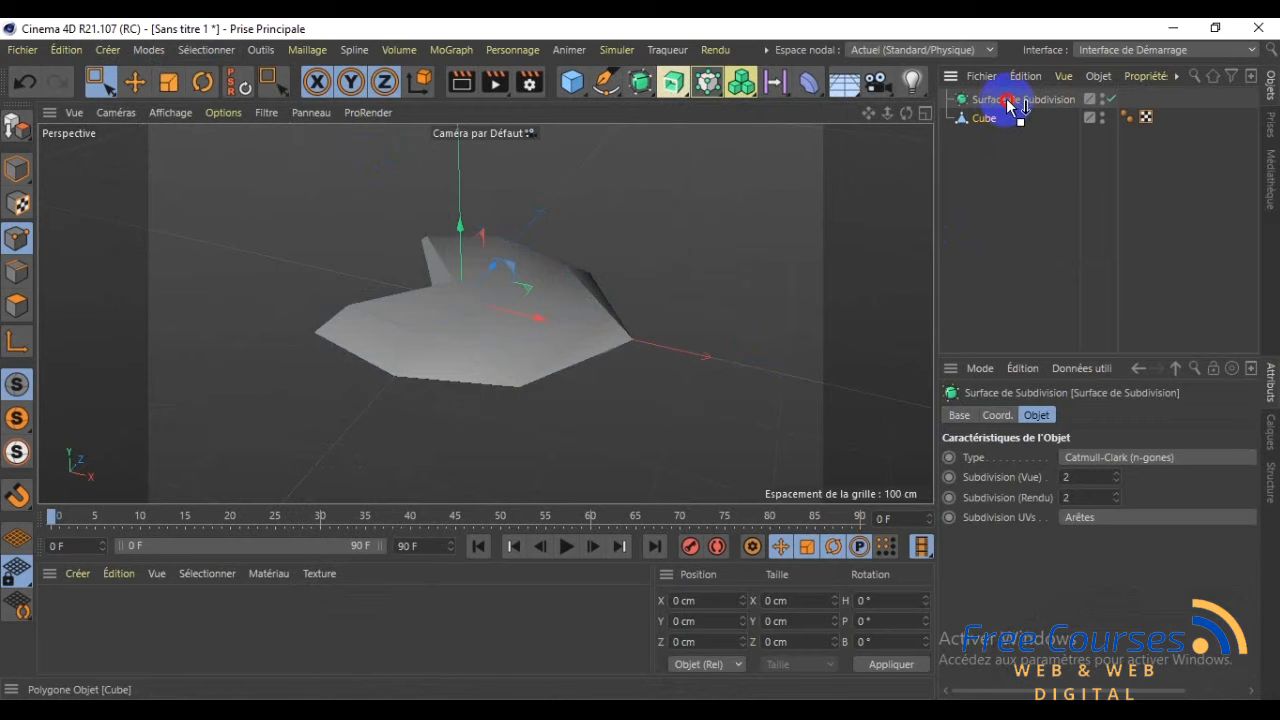
pyautogui.moveTo(1010, 105); pyautogui.dragTo(1000, 106)
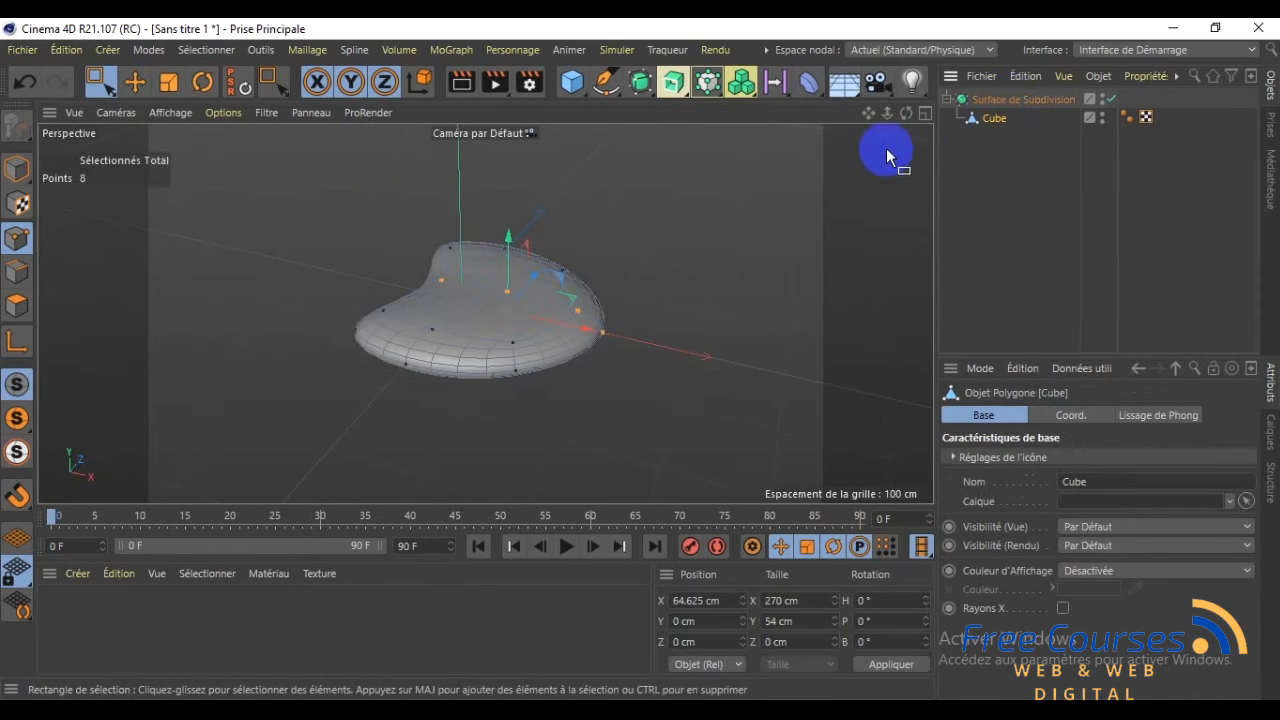
pyautogui.moveTo(910, 114); pyautogui.dragTo(641, 359)
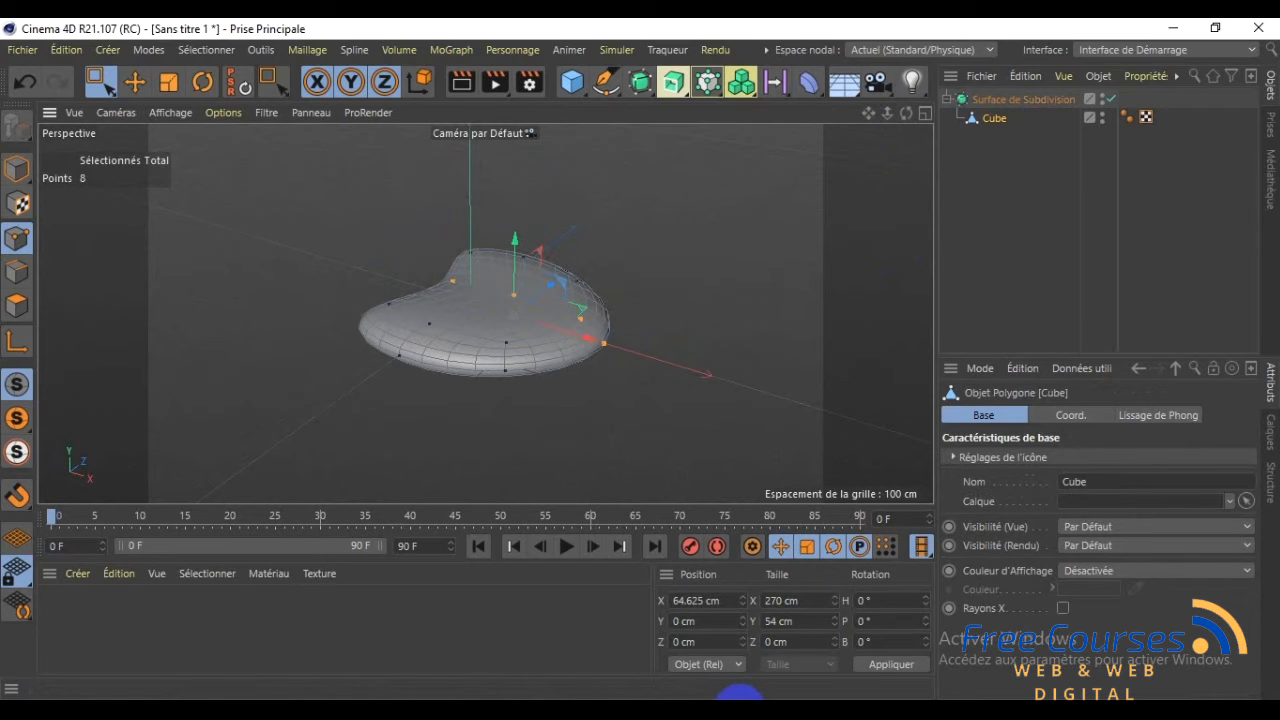
# Rename the Subdivision Surface object as coeur
pyautogui.click(992, 100)
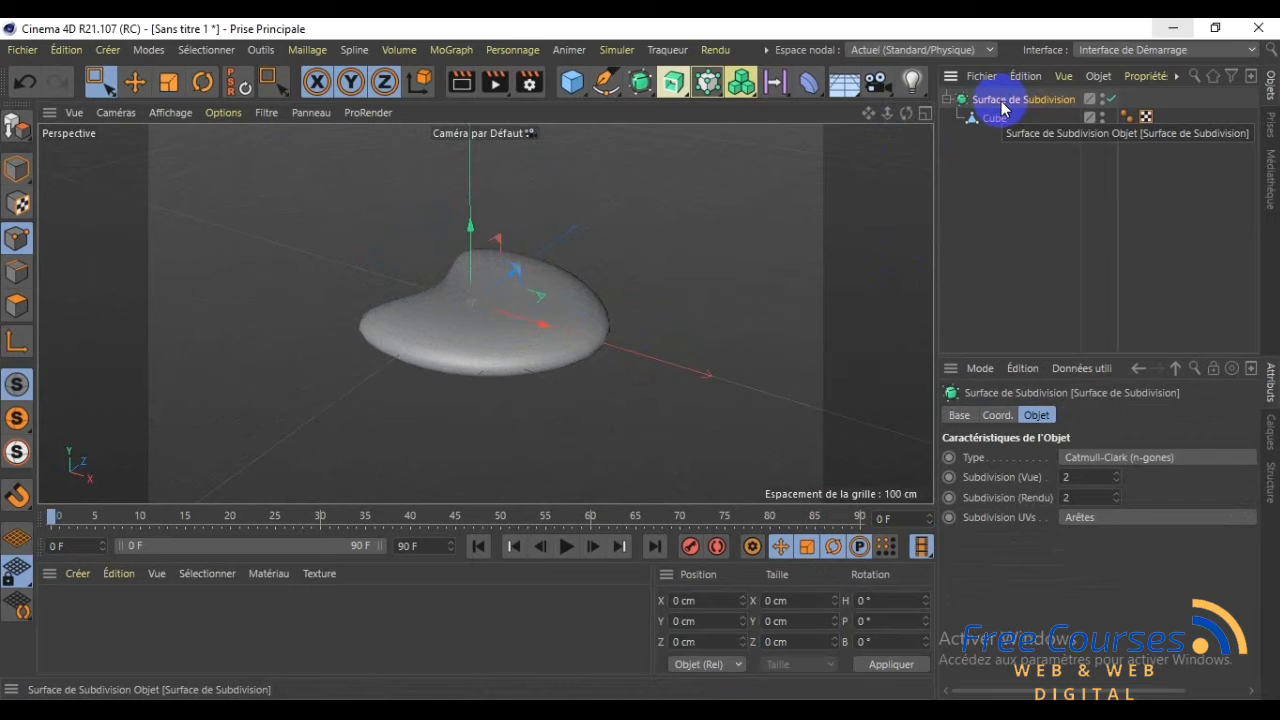
pyautogui.doubleClick(1002, 102)
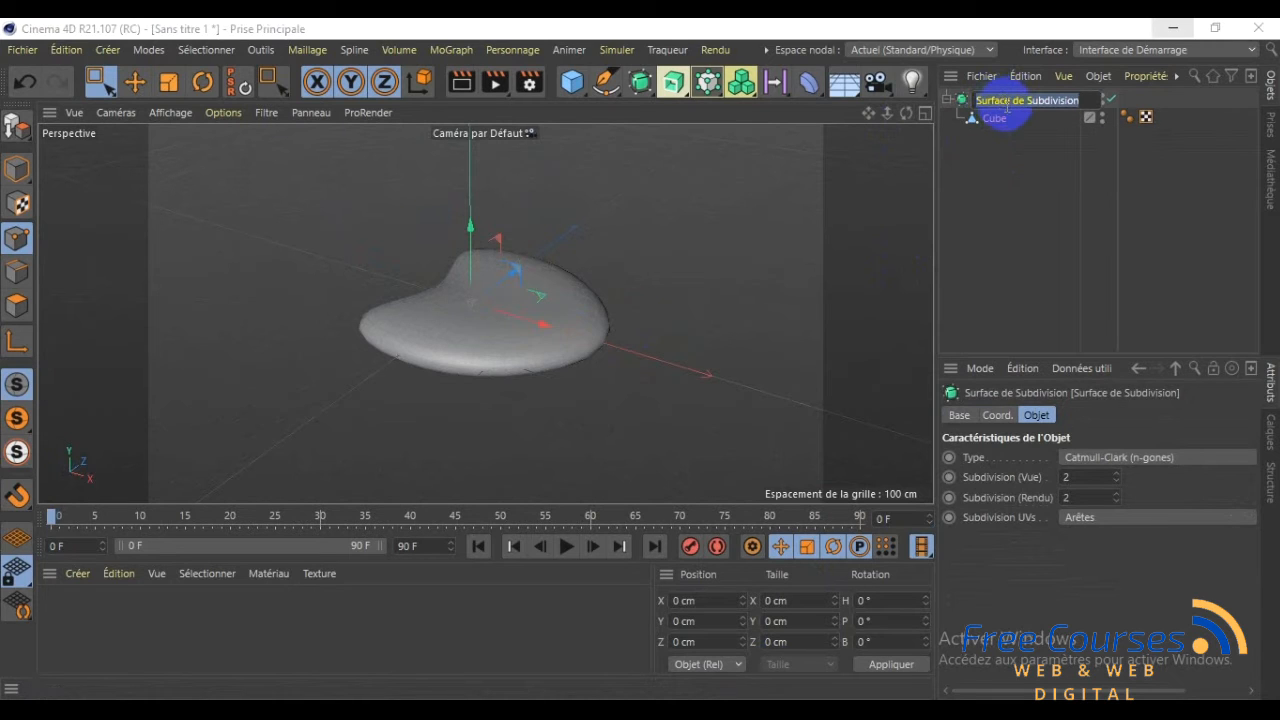
pyautogui.press('BackSpace')
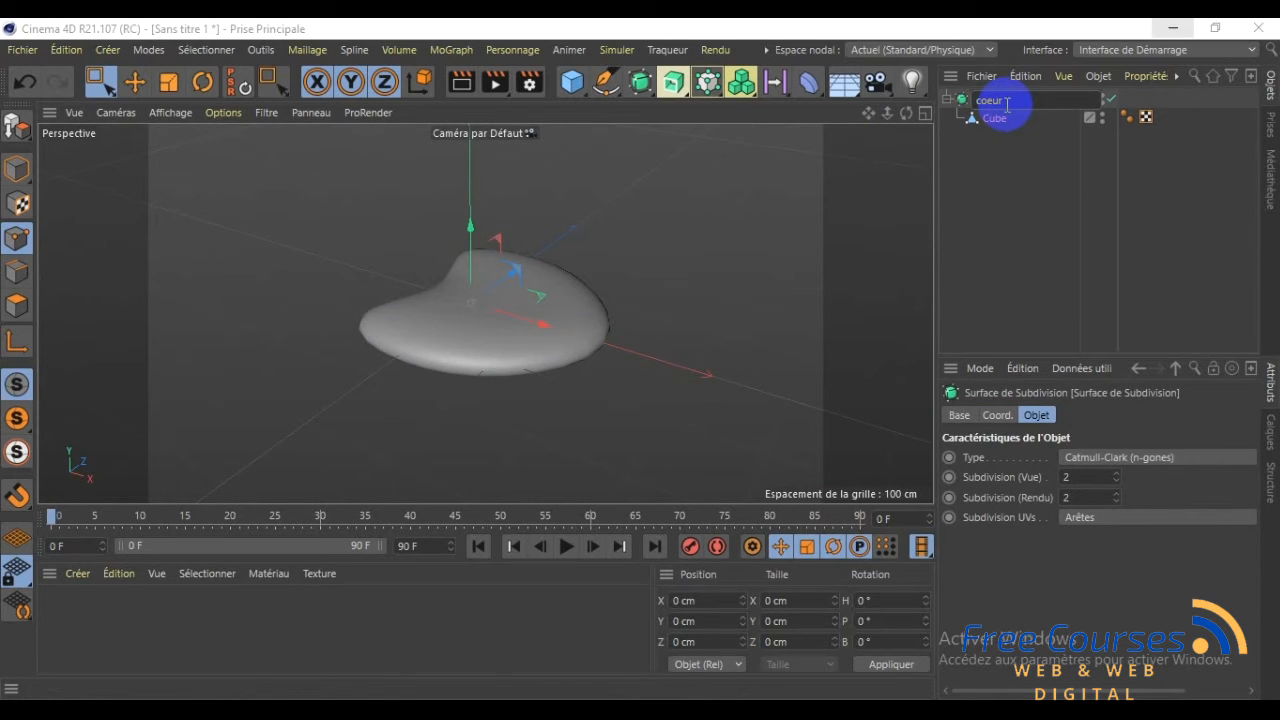
pyautogui.press('Escape')
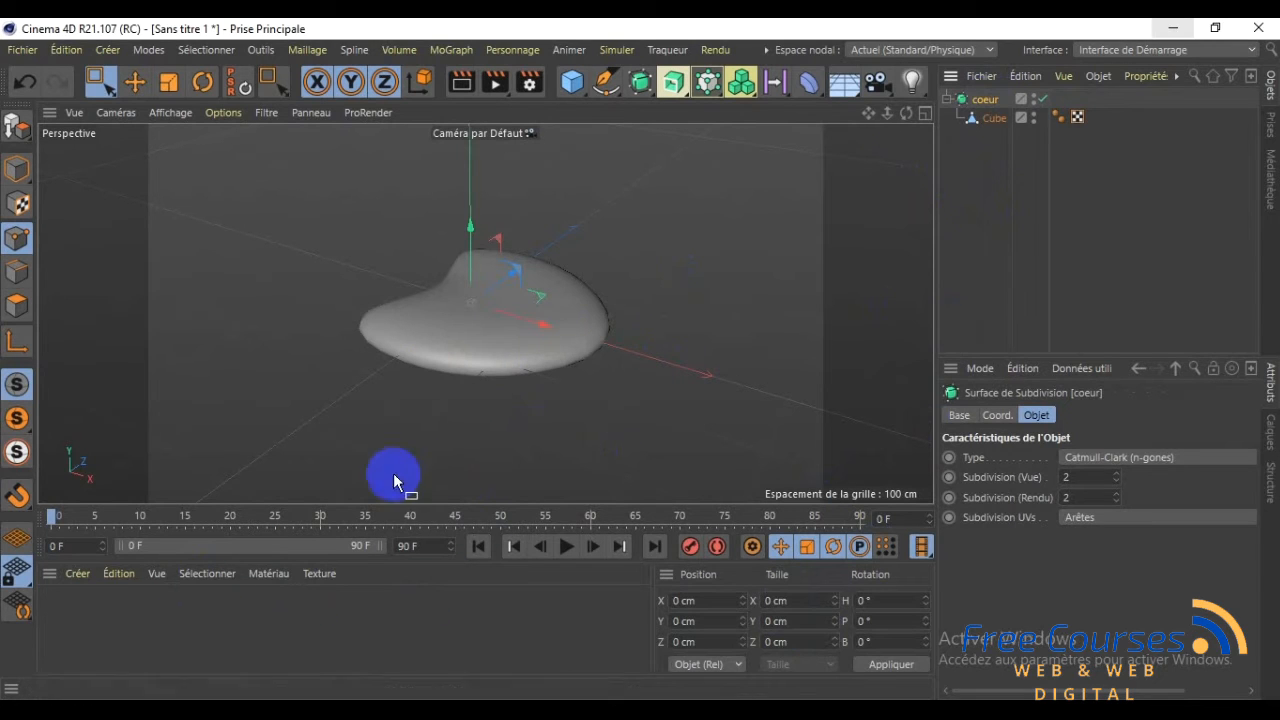
# Create a new default material
pyautogui.click(77, 578)
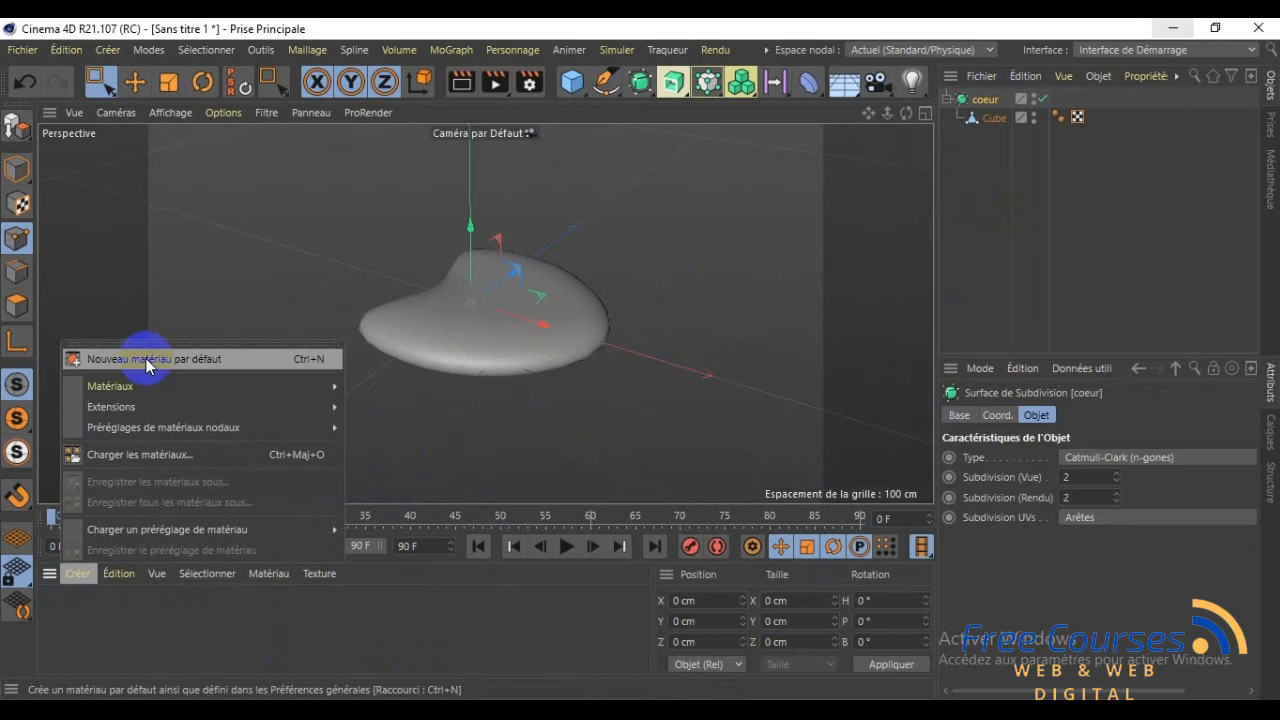
pyautogui.press('Escape')
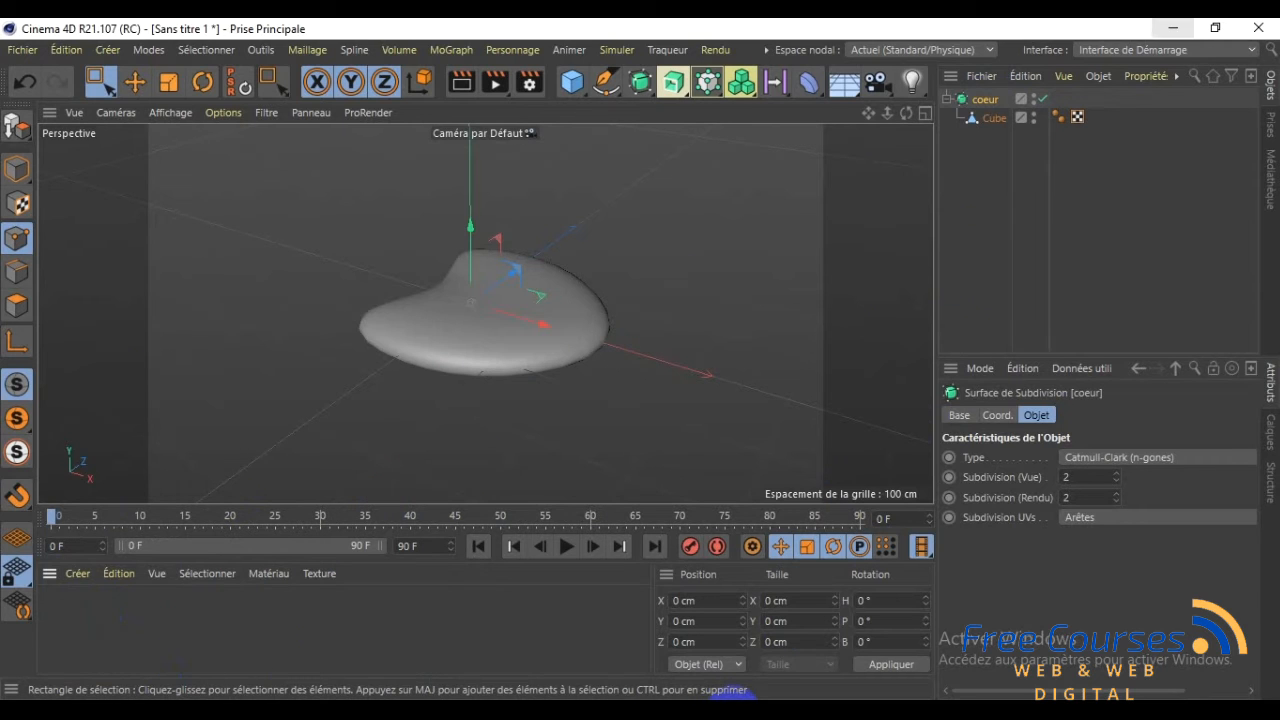
pyautogui.doubleClick(62, 620)
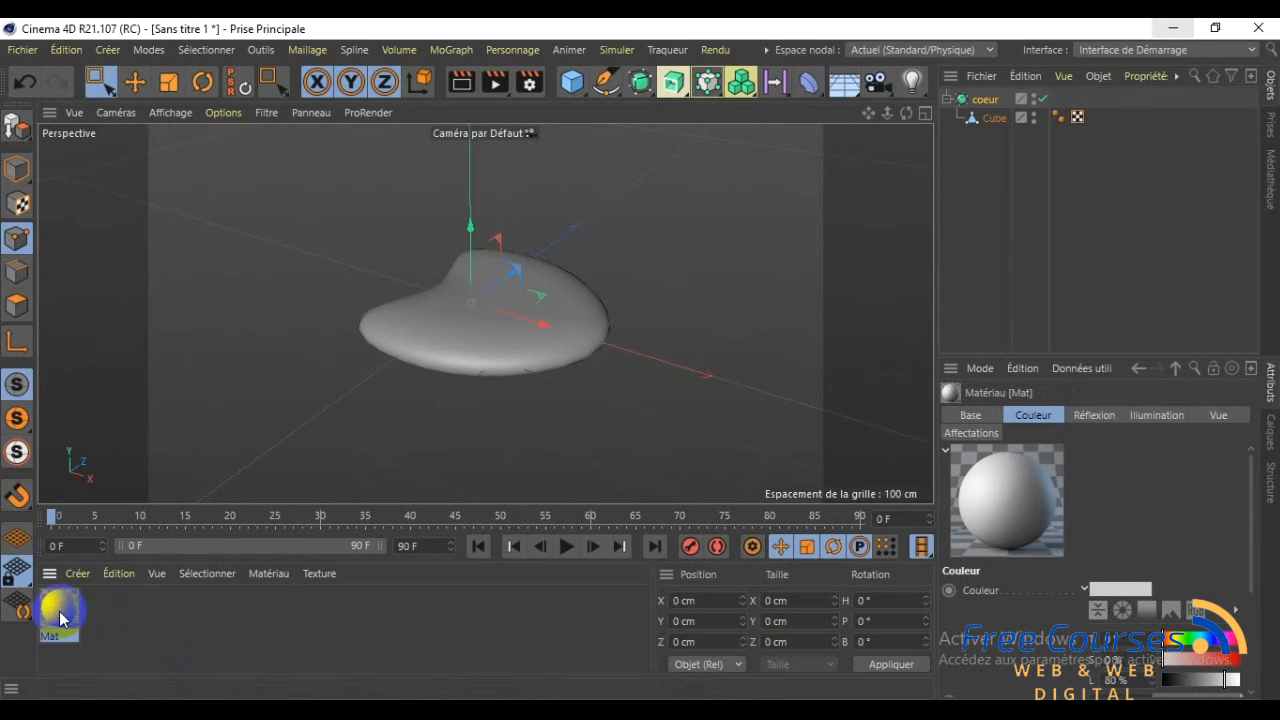
# Set the new material's colour to red with hue 0°, saturation 97% and lightness 95%, and apply it to the coeur object
pyautogui.doubleClick(60, 618)
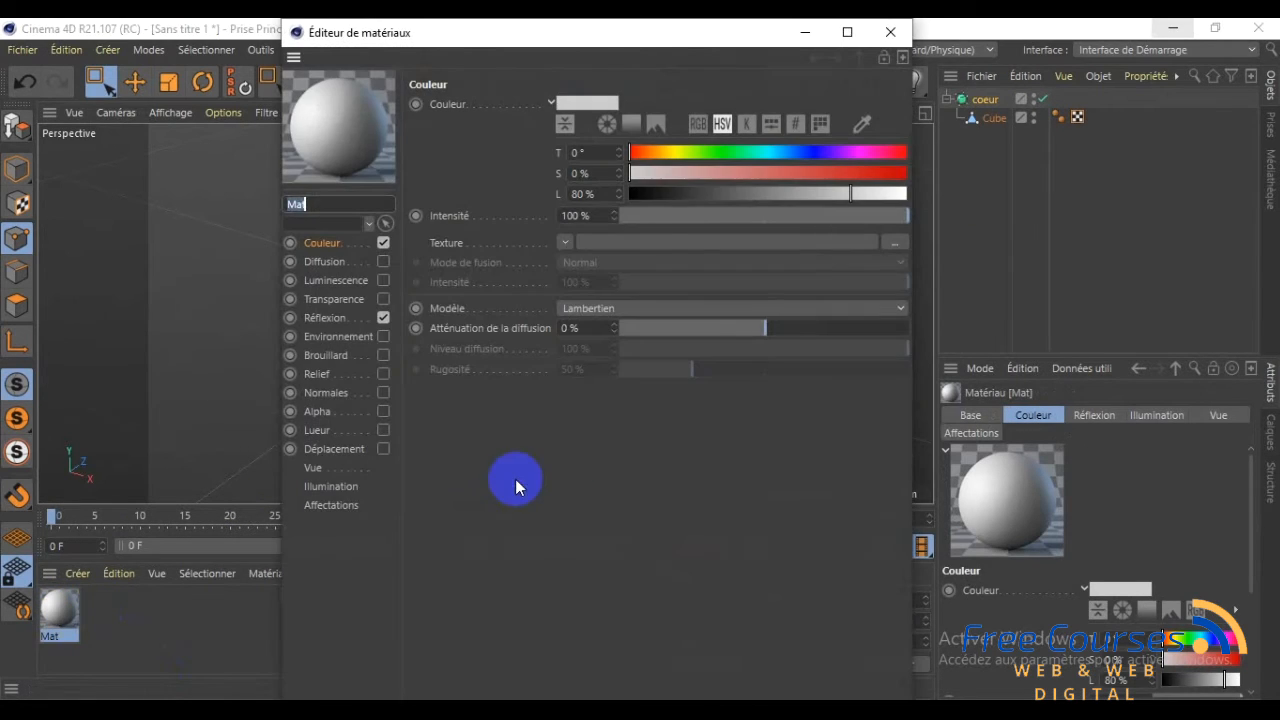
pyautogui.click(594, 102)
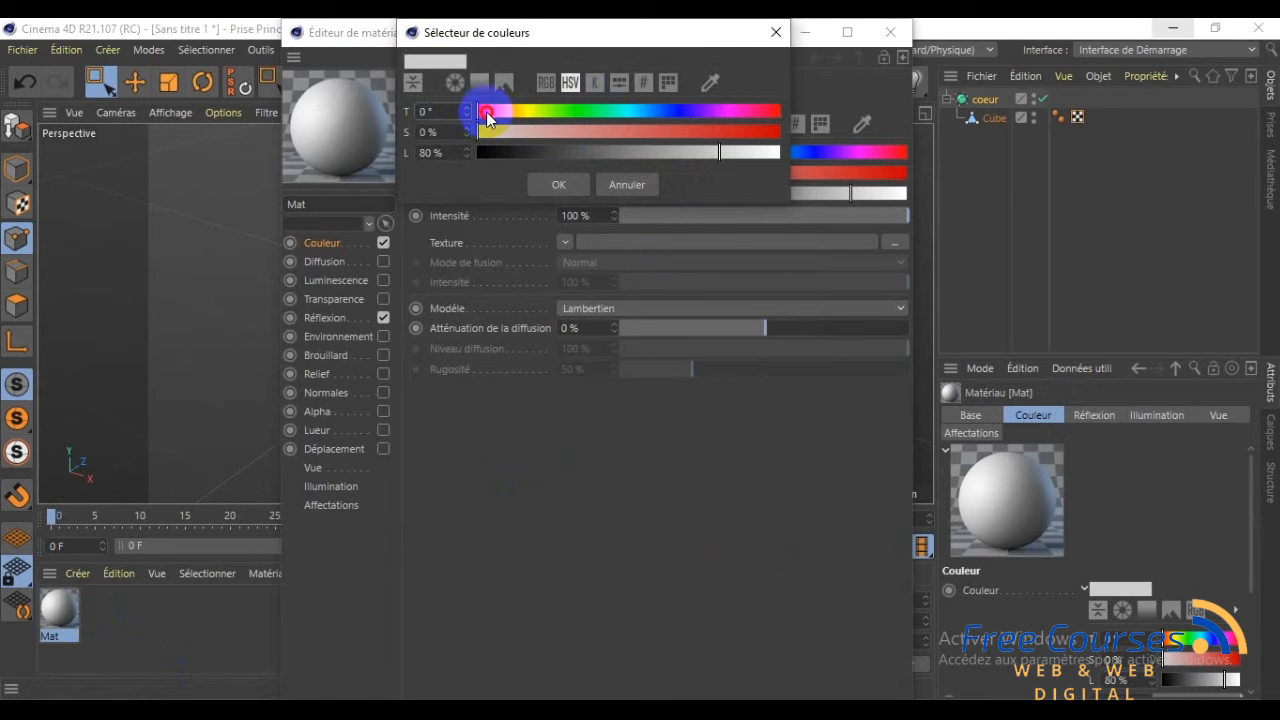
pyautogui.click(768, 131)
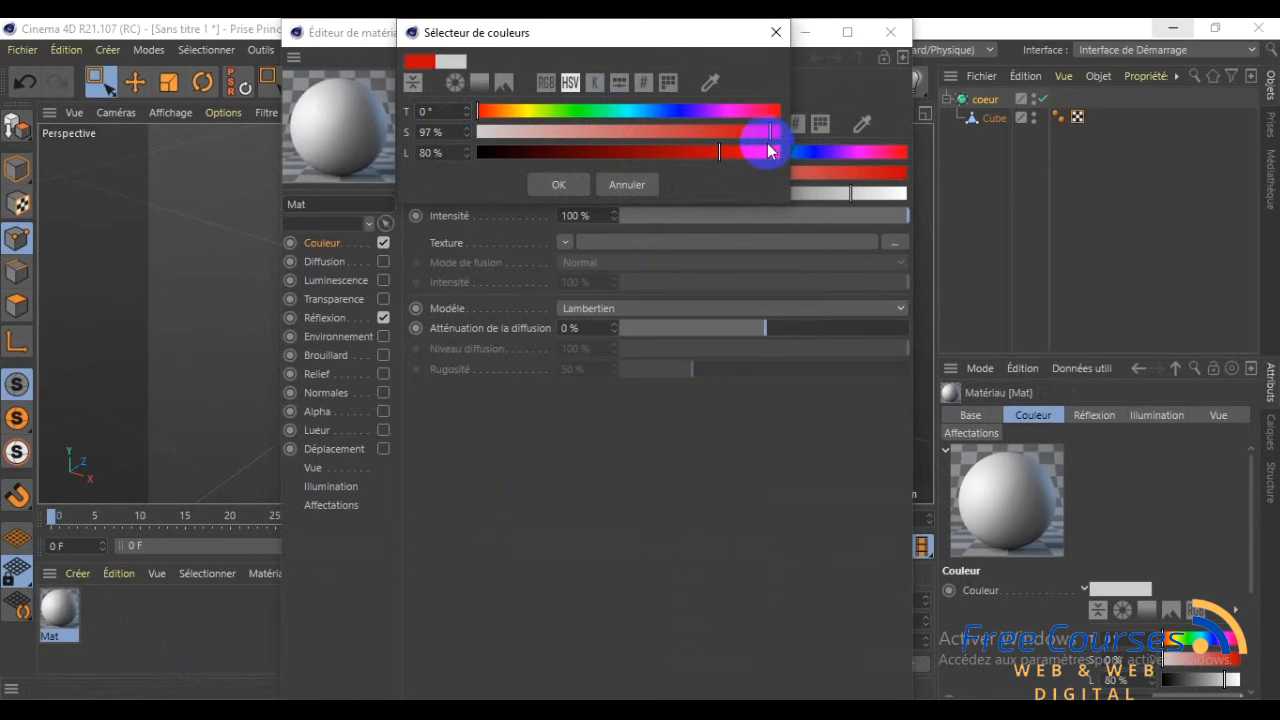
pyautogui.moveTo(720, 150); pyautogui.dragTo(766, 155)
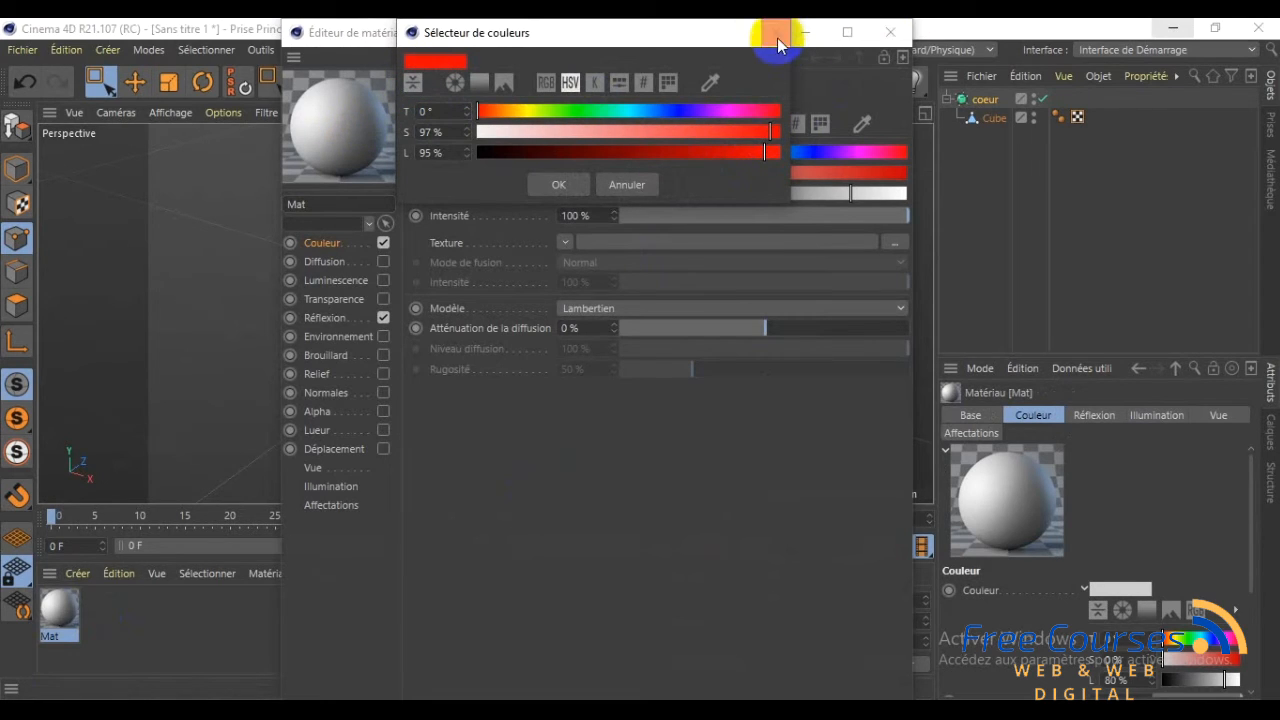
pyautogui.click(545, 193)
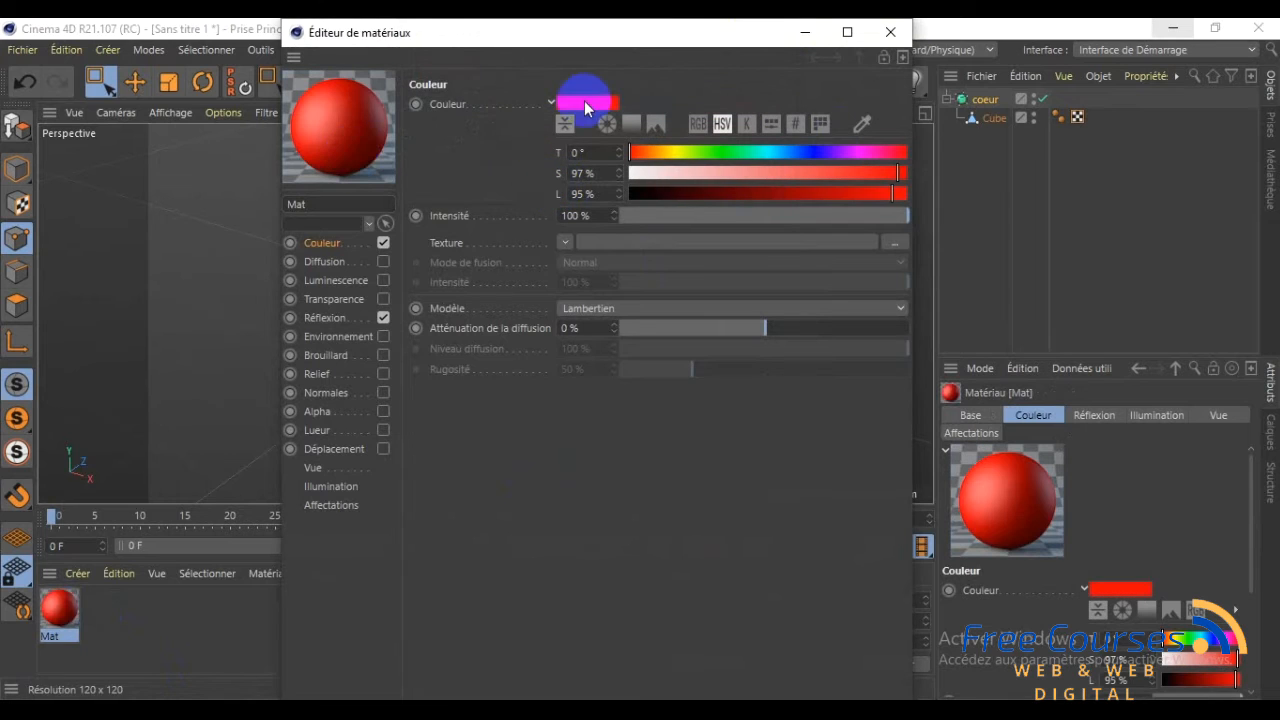
pyautogui.click(890, 32)
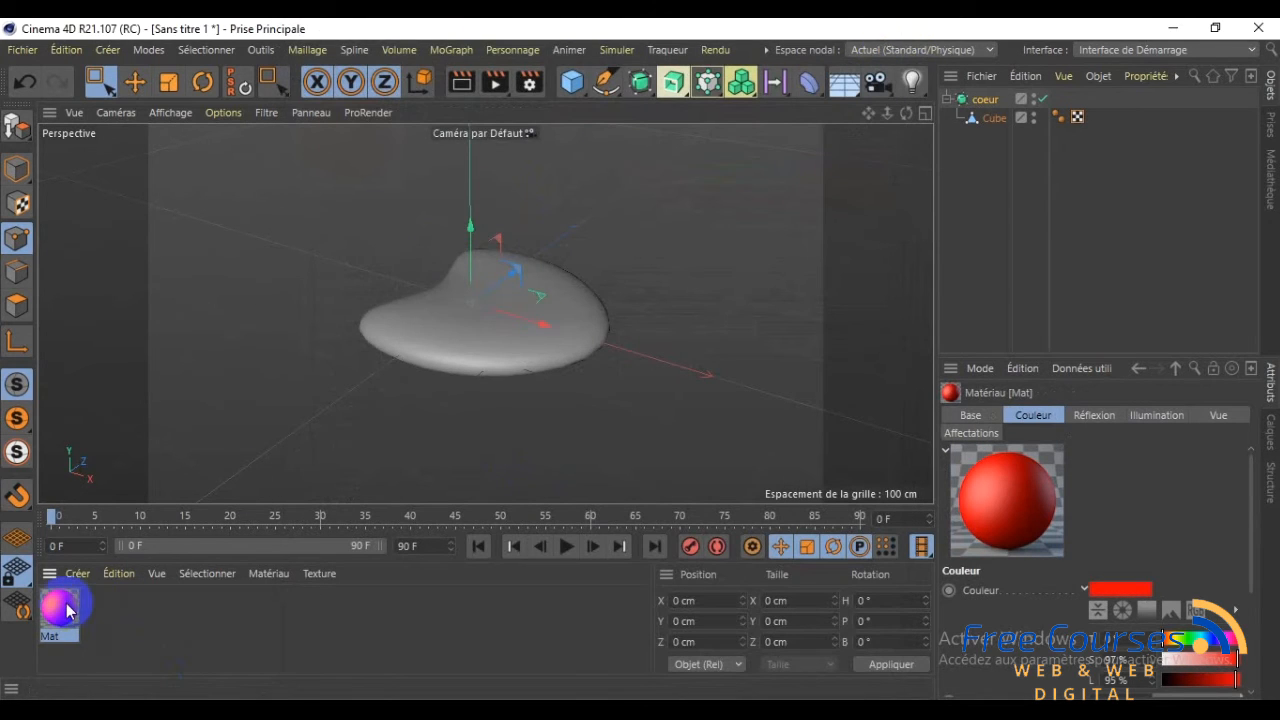
pyautogui.moveTo(66, 605); pyautogui.dragTo(993, 101)
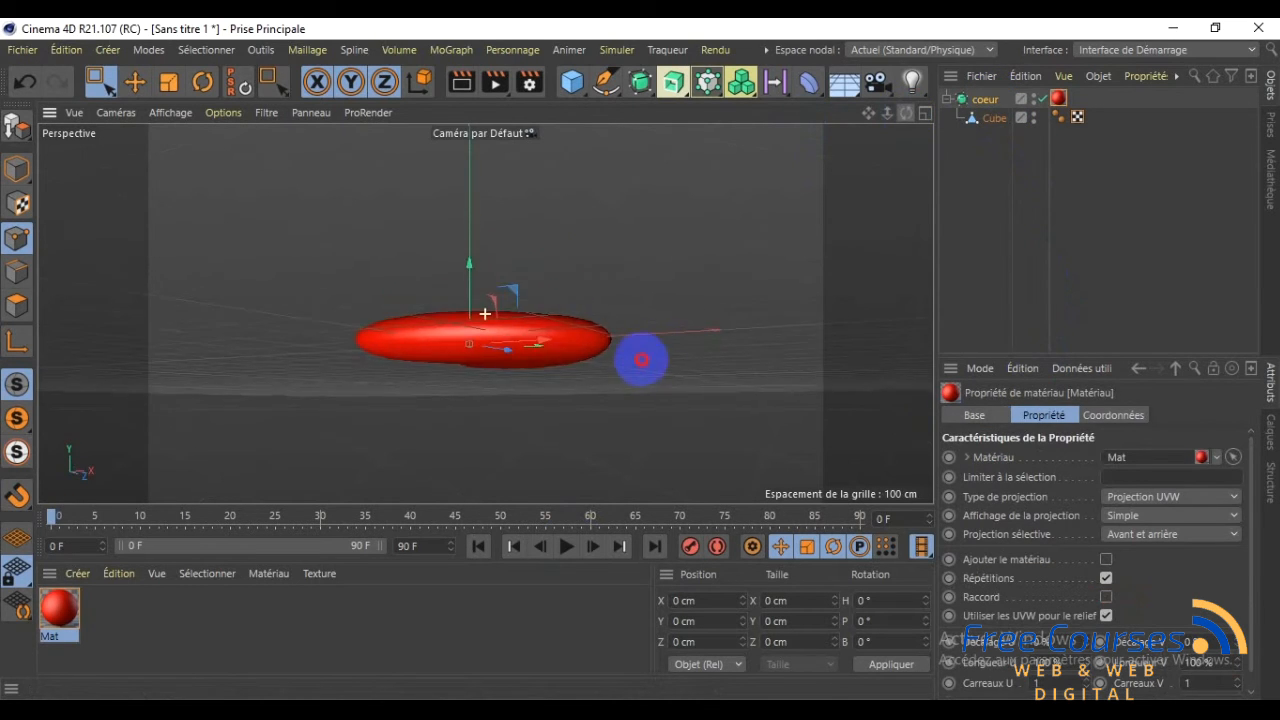
pyautogui.keyDown('alt'); pyautogui.moveTo(641, 359); pyautogui.dragTo(641, 359); pyautogui.keyUp('alt')
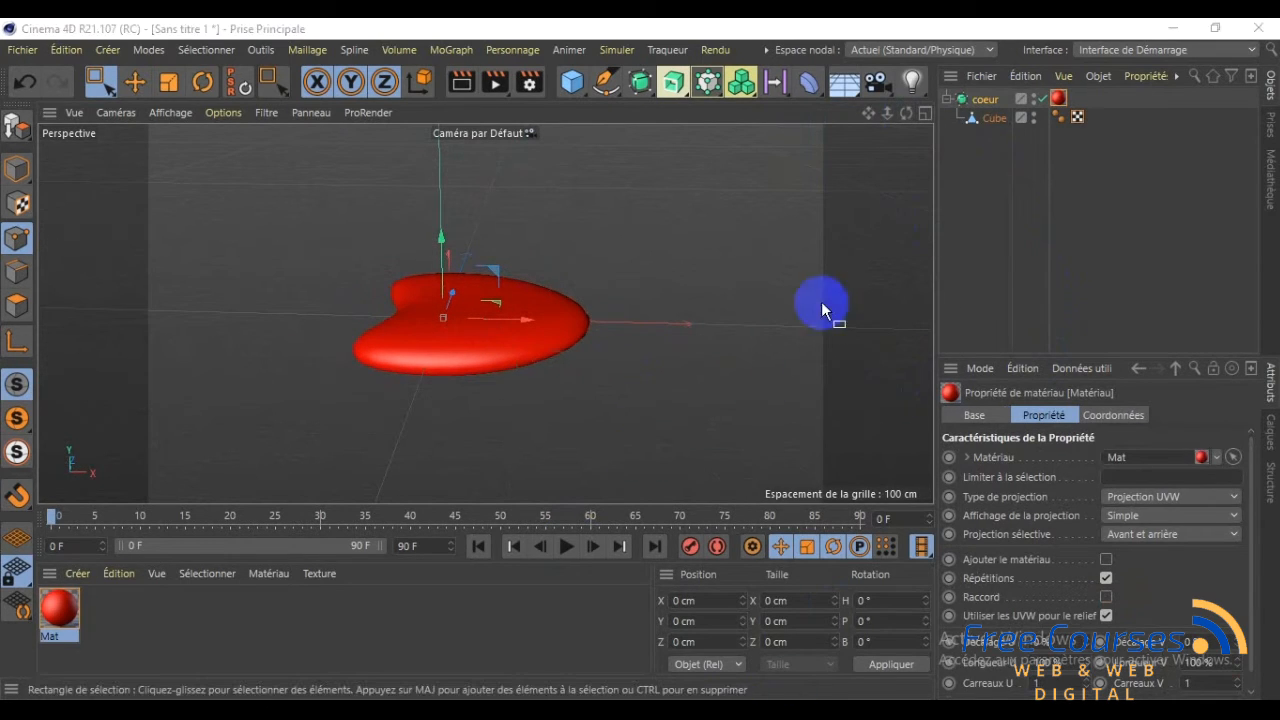
# Duplicate the coeur object and move the copy back along Z and outward along positive X, behind the original heart
pyautogui.click(985, 100)
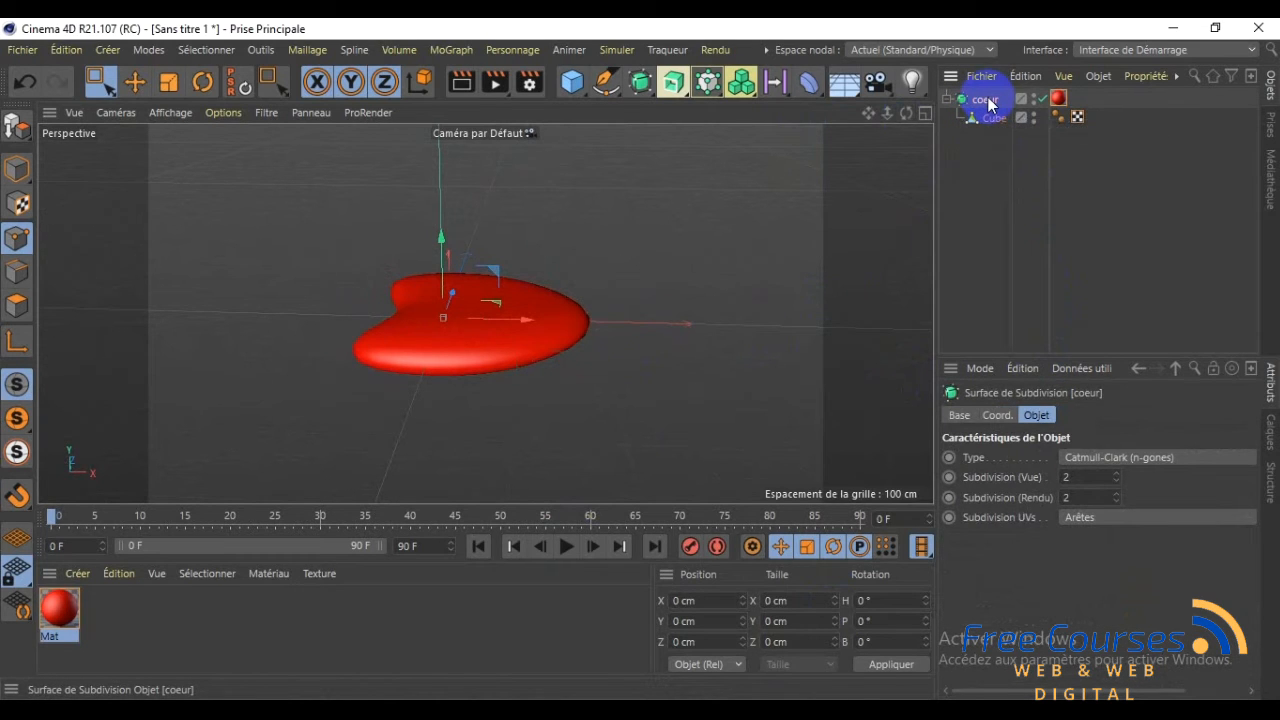
pyautogui.keyDown('ctrl'); pyautogui.moveTo(986, 100); pyautogui.dragTo(1046, 238); pyautogui.keyUp('ctrl')
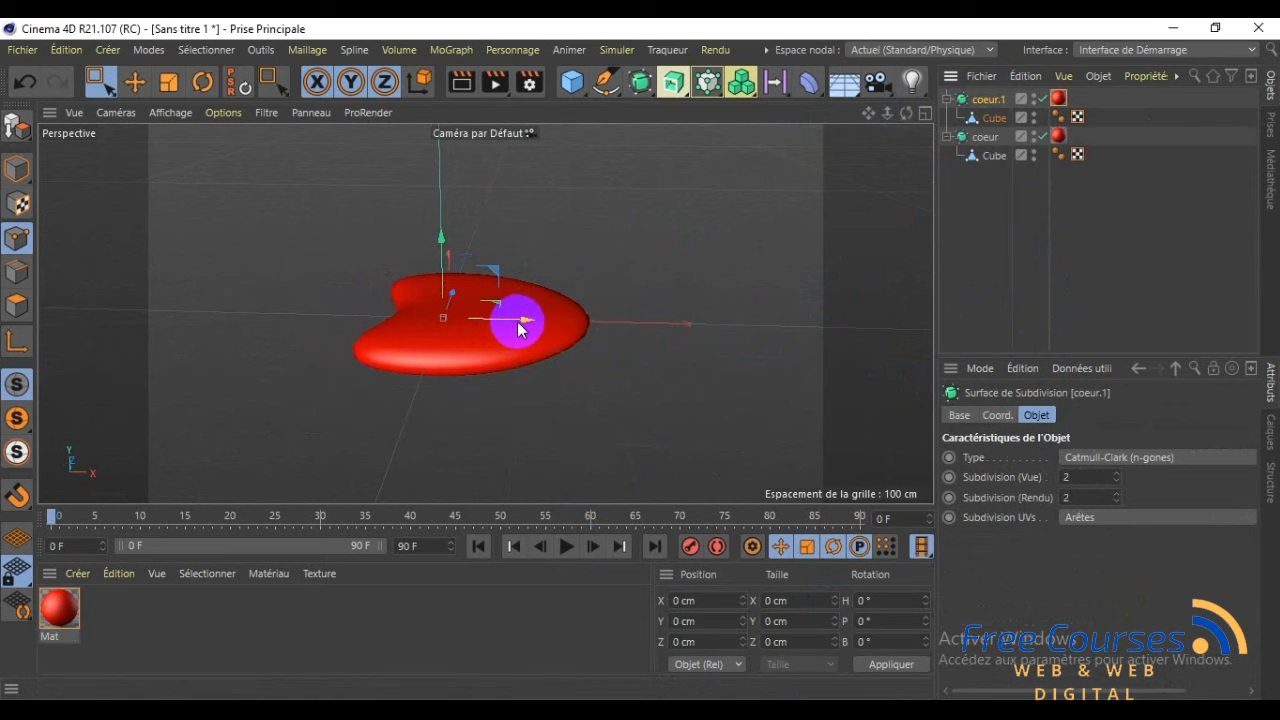
pyautogui.moveTo(451, 294); pyautogui.dragTo(471, 215)
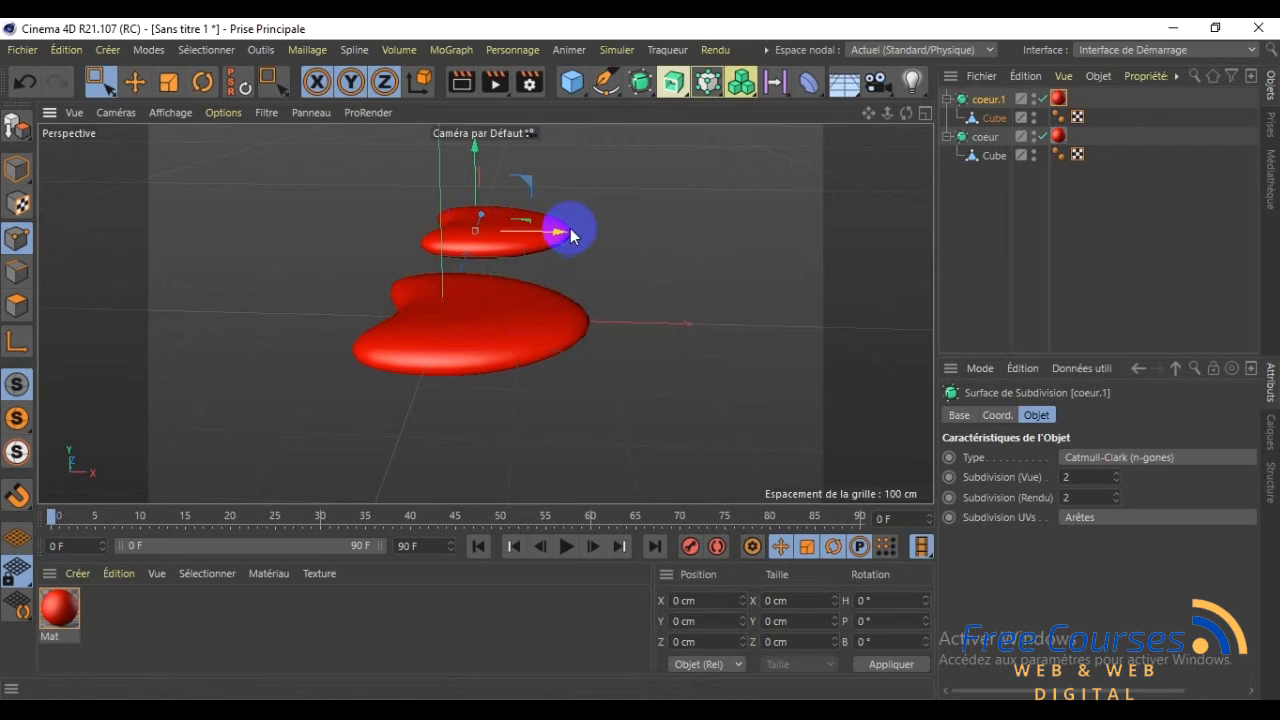
pyautogui.moveTo(563, 237); pyautogui.dragTo(678, 234)
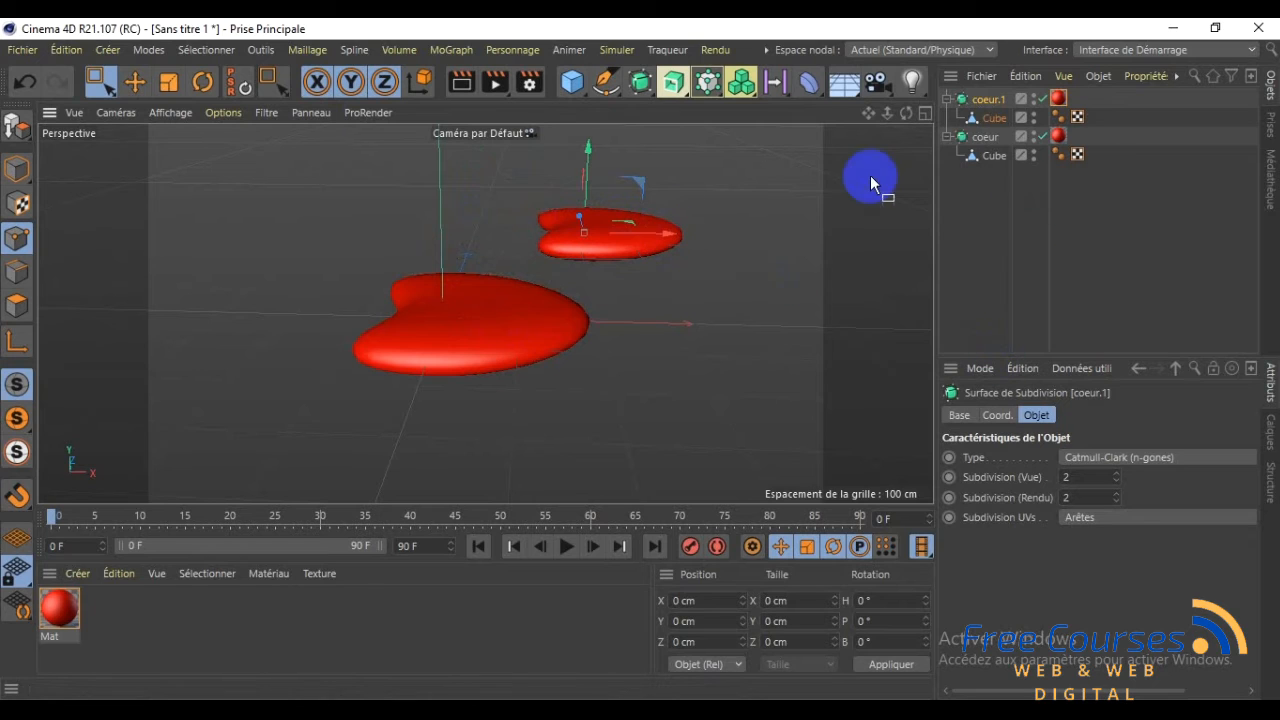
# Rotate the copied heart about a quarter turn around its vertical axis, and move it forward beside the original
pyautogui.click(202, 90)
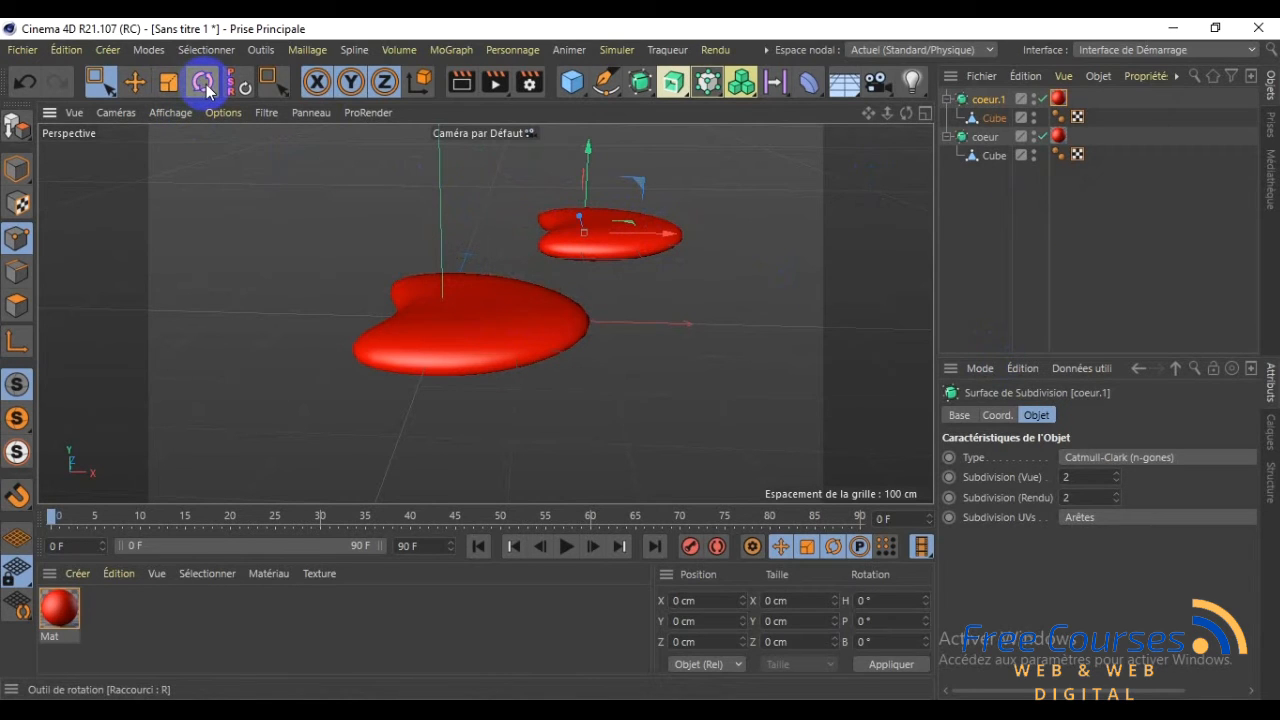
pyautogui.moveTo(643, 263); pyautogui.dragTo(543, 241)
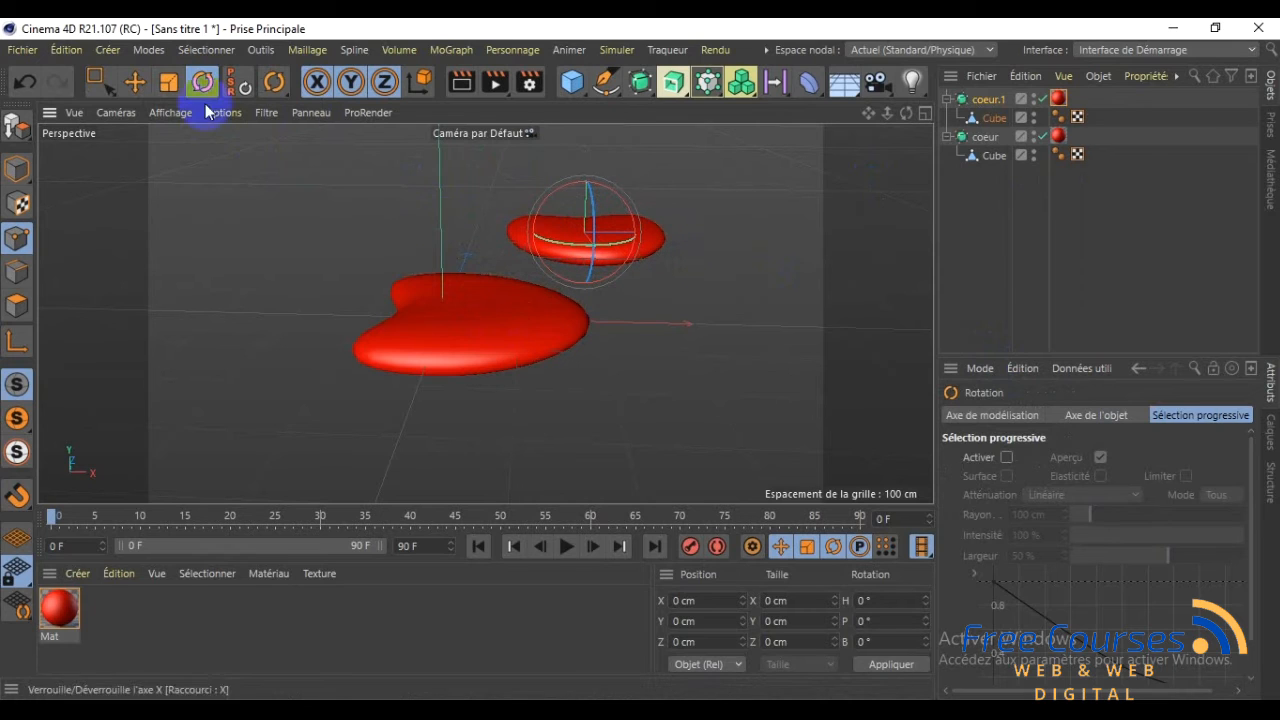
pyautogui.click(100, 80)
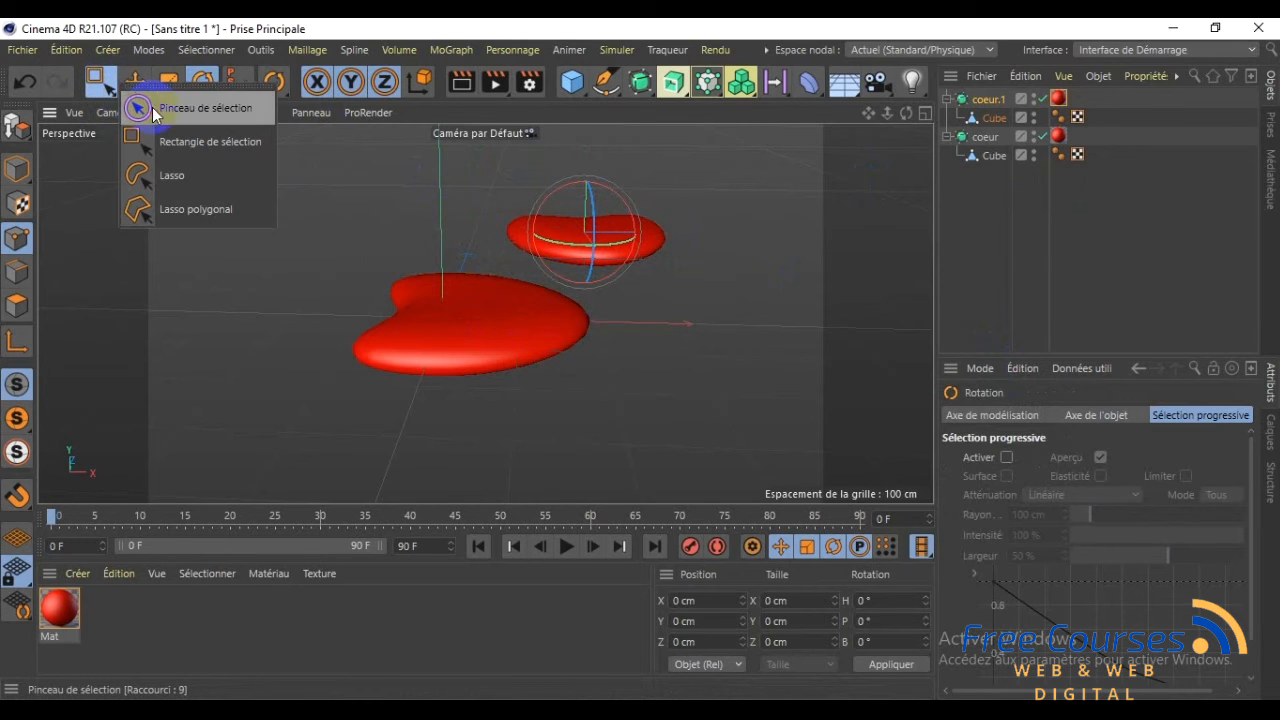
pyautogui.click(155, 110)
pyautogui.moveTo(606, 214)
pyautogui.mouseDown()
pyautogui.moveTo(603, 257)
pyautogui.moveTo(629, 288)
pyautogui.mouseUp()
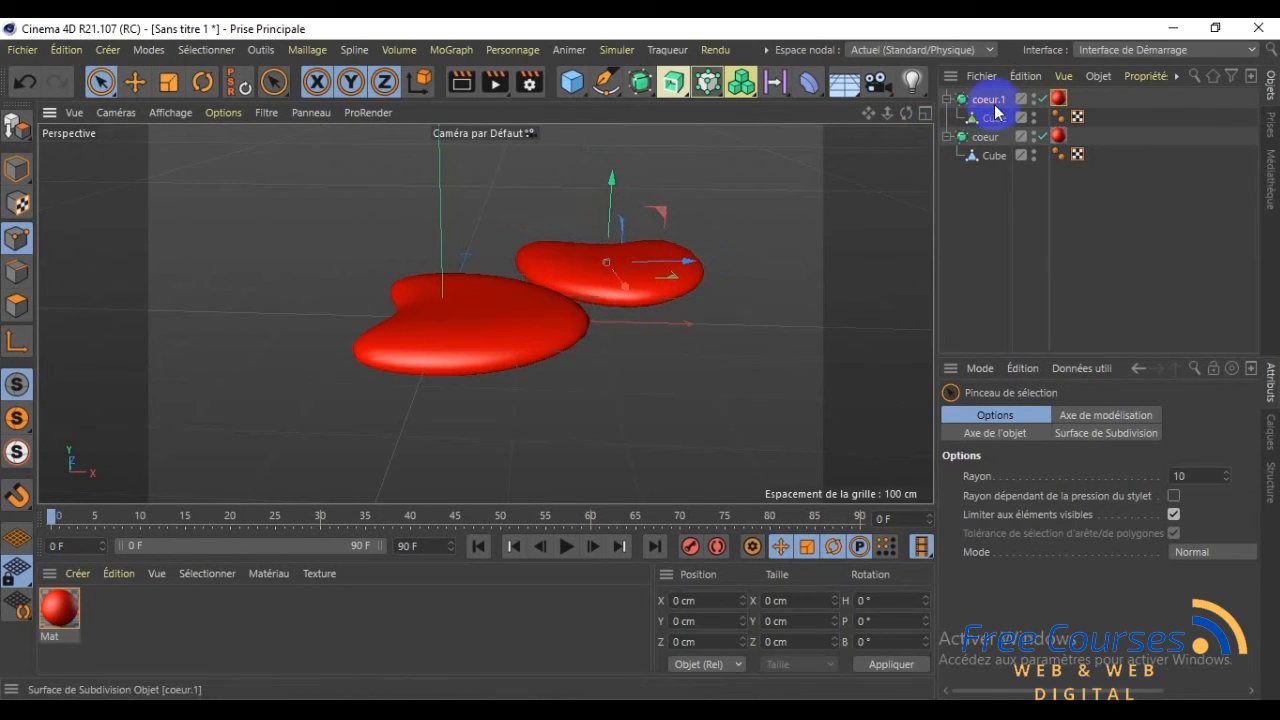
# Duplicate the coeur.1 heart, move the copy along X to the opposite side of the original heart, and rotate it slightly
pyautogui.click(990, 100)
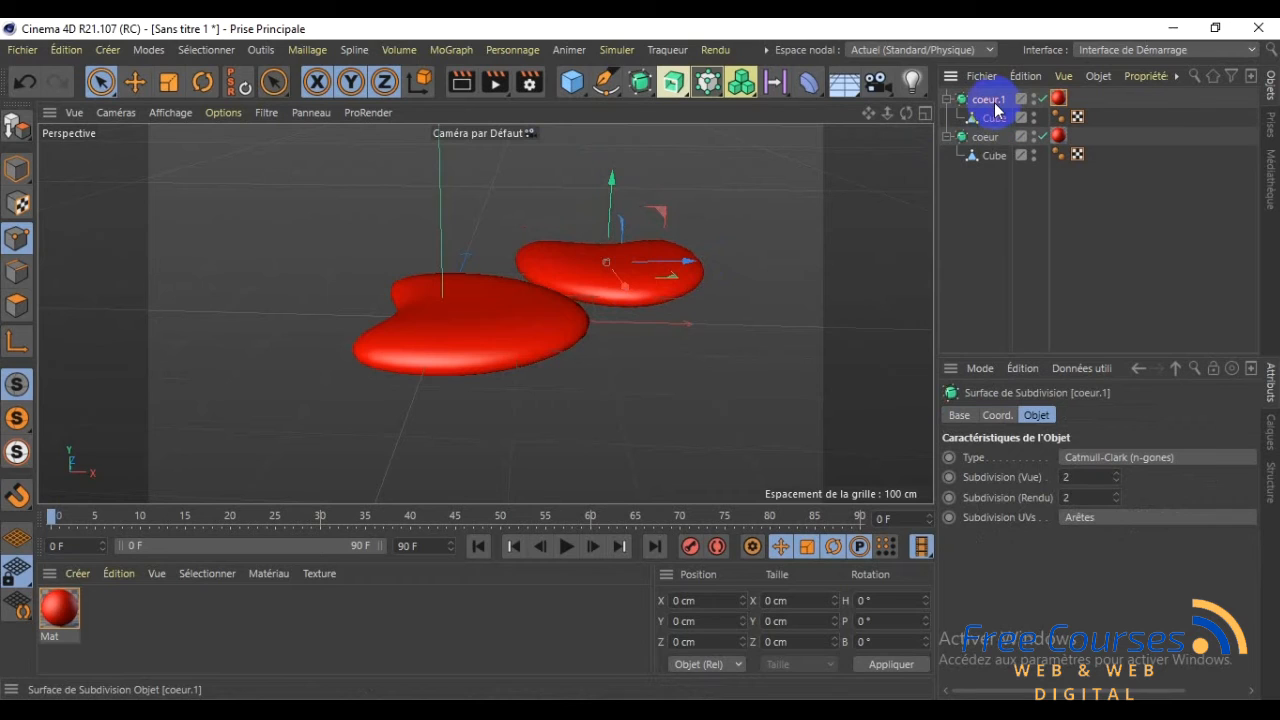
pyautogui.hotkey('ctrl', 'c')
pyautogui.hotkey('ctrl', 'v')
pyautogui.moveTo(679, 265); pyautogui.dragTo(335, 288)
pyautogui.click(204, 82)
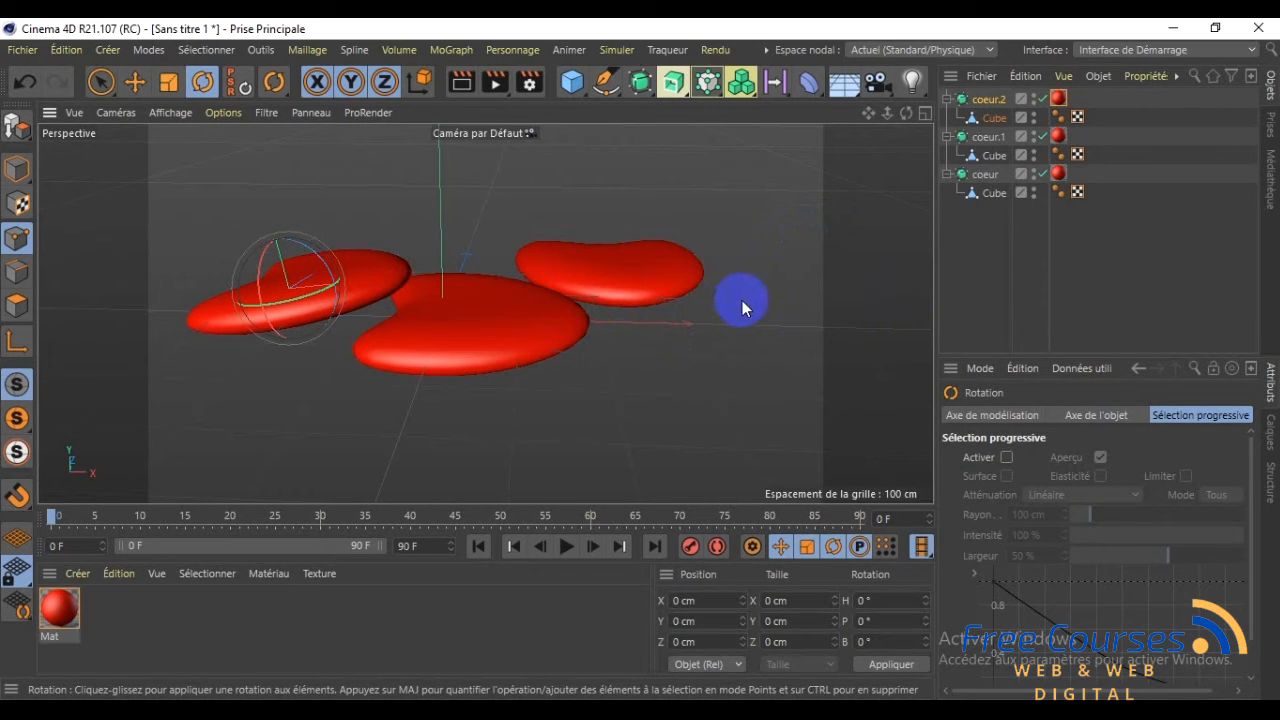
pyautogui.keyDown('alt'); pyautogui.moveTo(643, 357); pyautogui.dragTo(641, 358); pyautogui.keyUp('alt')
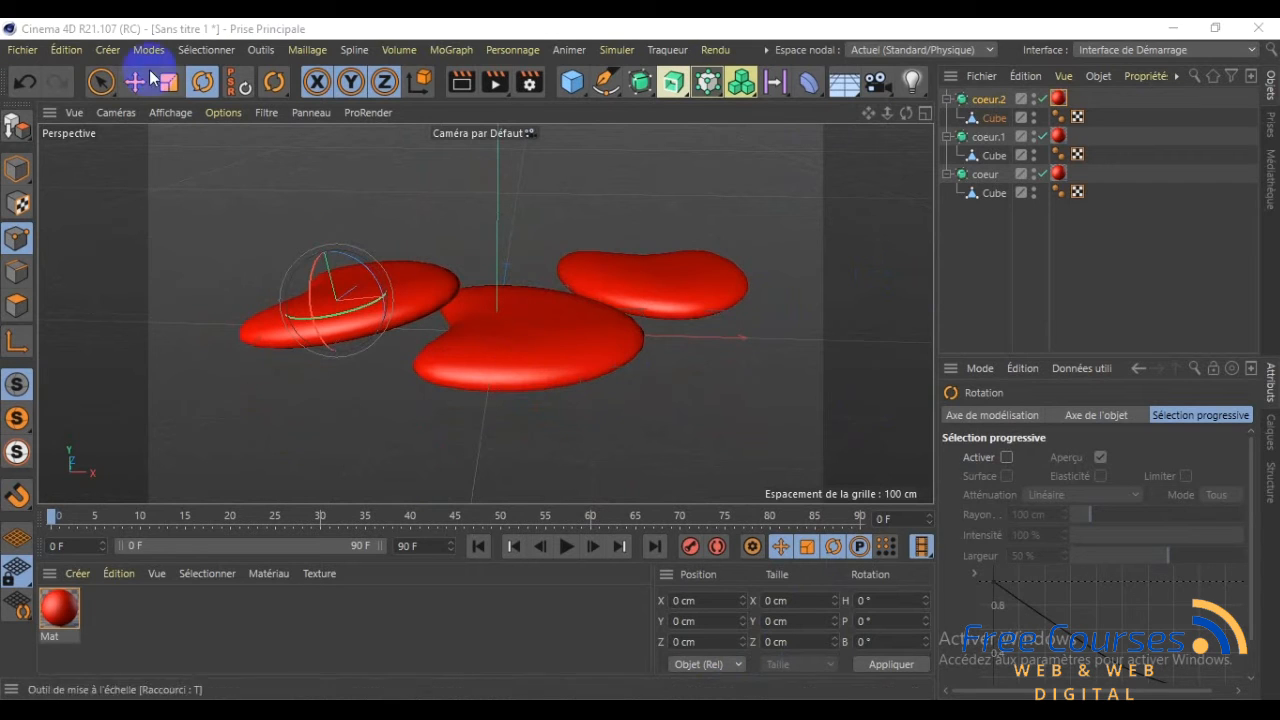
# Add a floor (Sol) object and lower it slightly along Y beneath the hearts
pyautogui.click(108, 49)
pyautogui.moveTo(166, 223)
pyautogui.click(328, 231)
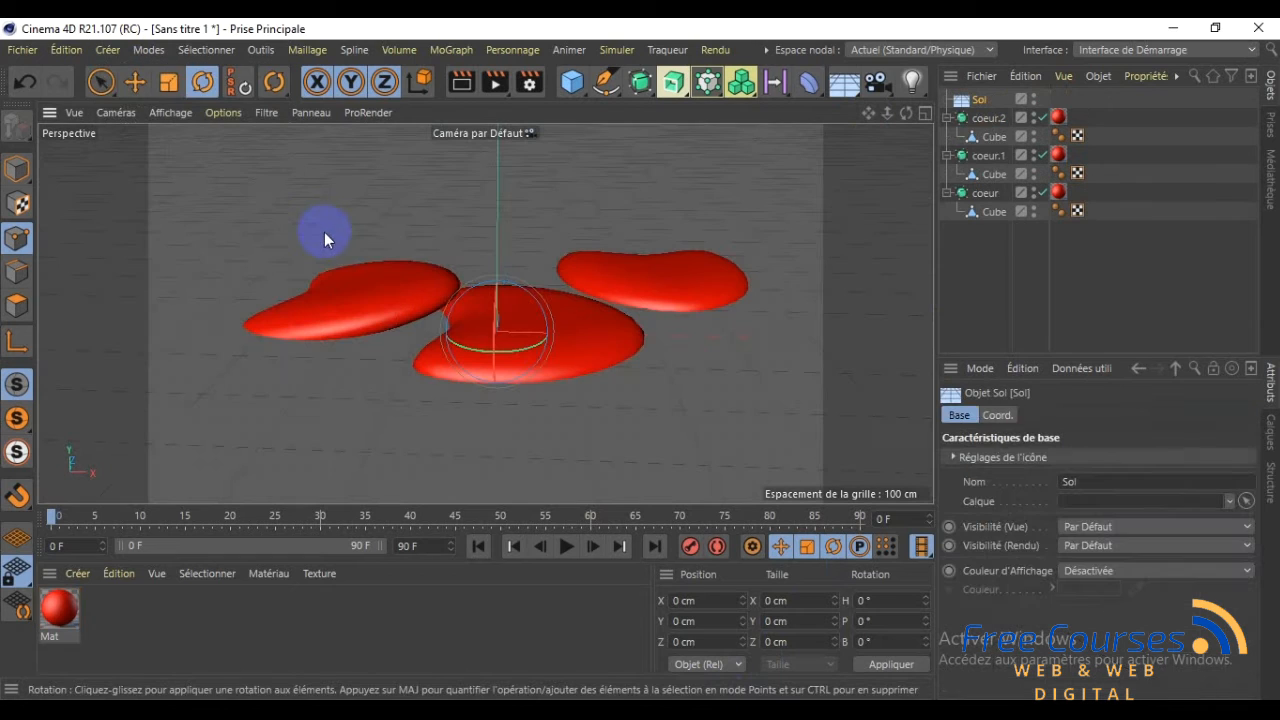
pyautogui.click(100, 81)
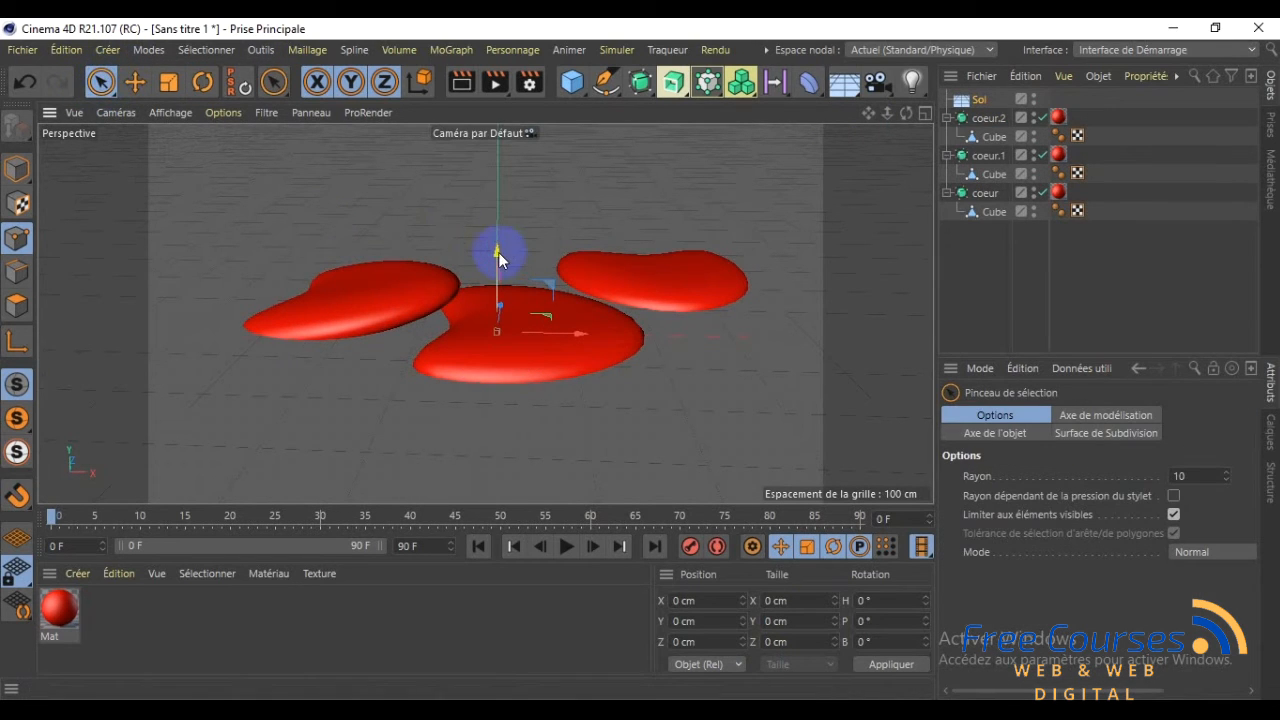
pyautogui.moveTo(498, 253)
pyautogui.mouseDown()
pyautogui.moveTo(497, 274)
pyautogui.moveTo(500, 264)
pyautogui.mouseUp()
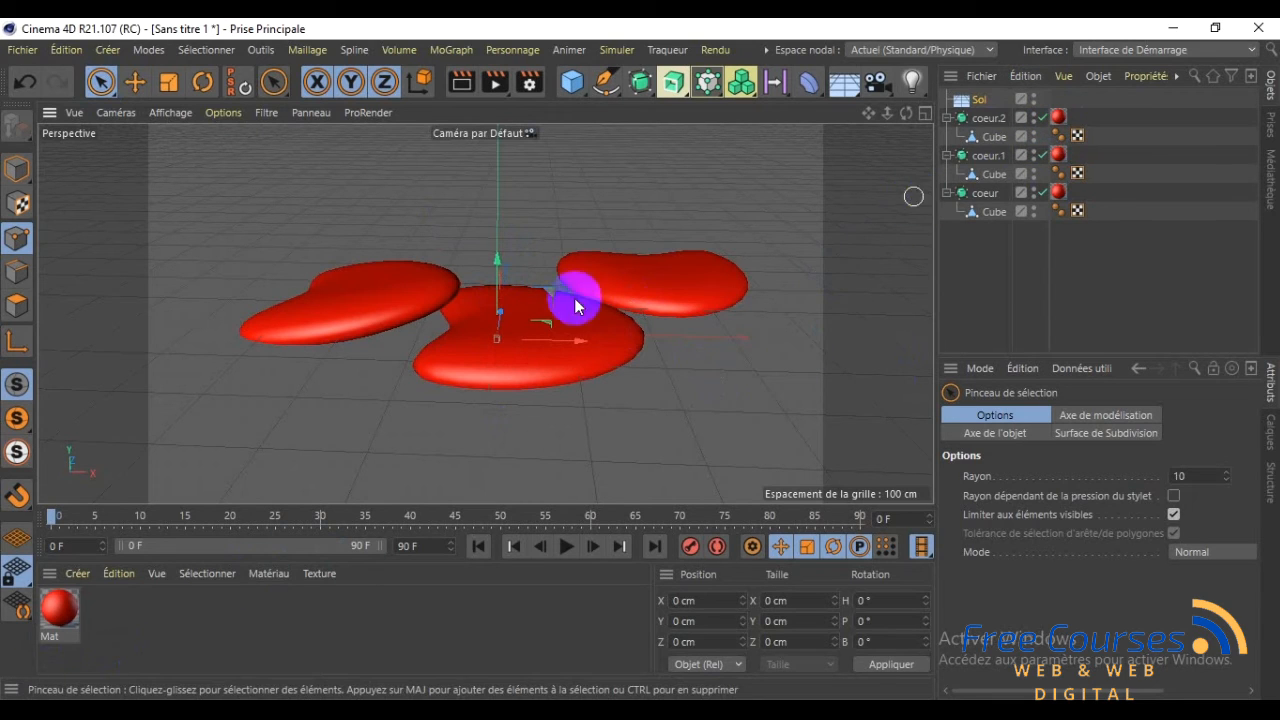
# Add a sky (Ciel) object and lower the Sol floor a little further along Y
pyautogui.click(110, 52)
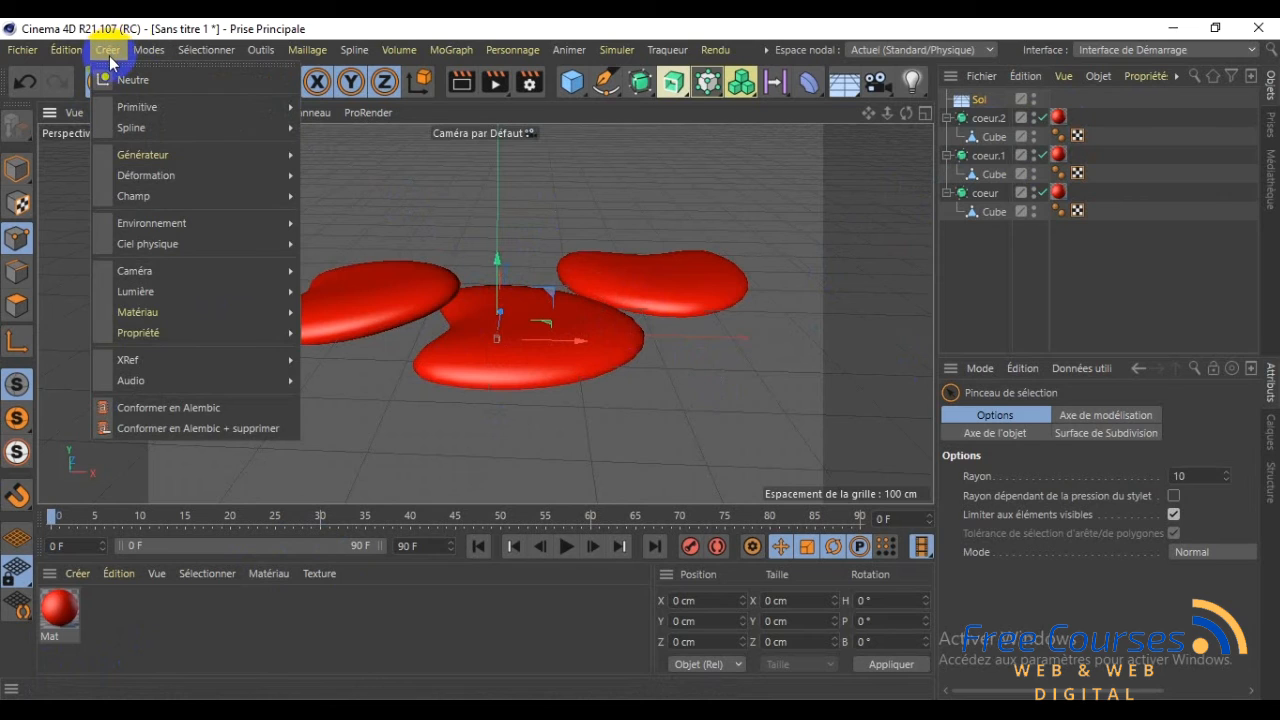
pyautogui.moveTo(150, 222)
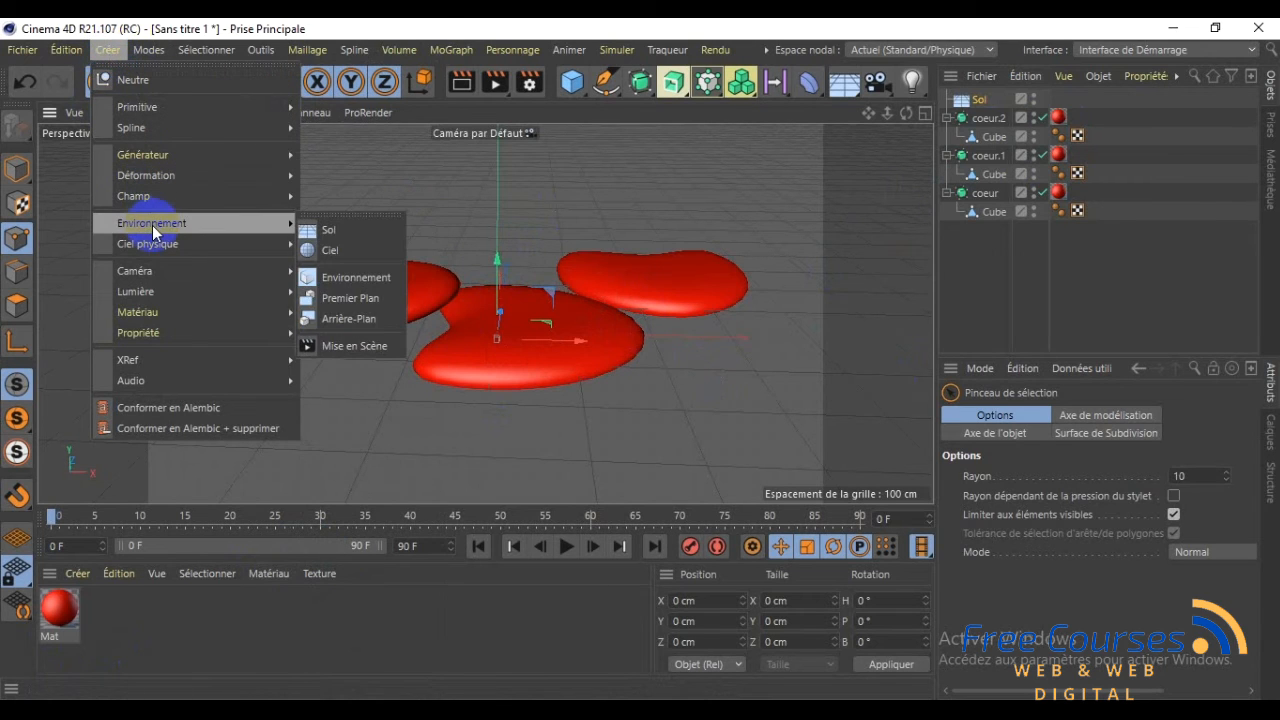
pyautogui.click(330, 251)
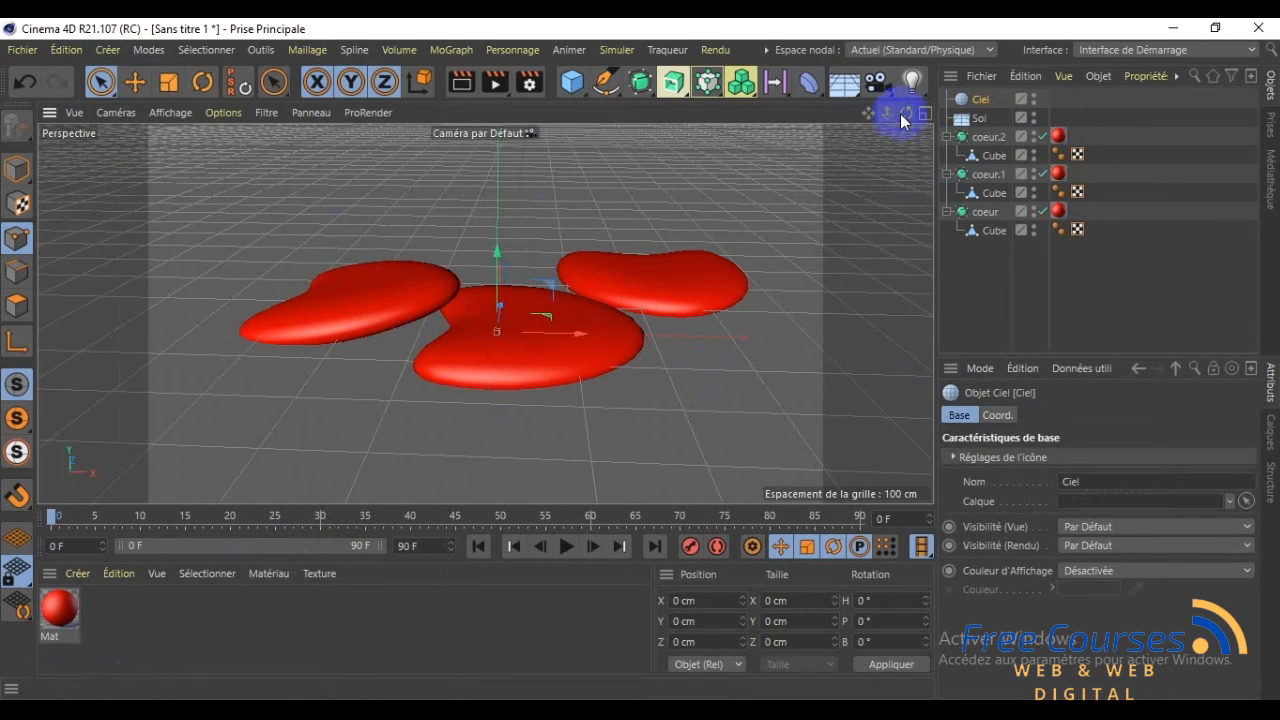
pyautogui.moveTo(906, 114)
pyautogui.mouseDown()
pyautogui.moveTo(634, 346)
pyautogui.moveTo(641, 359)
pyautogui.mouseUp()
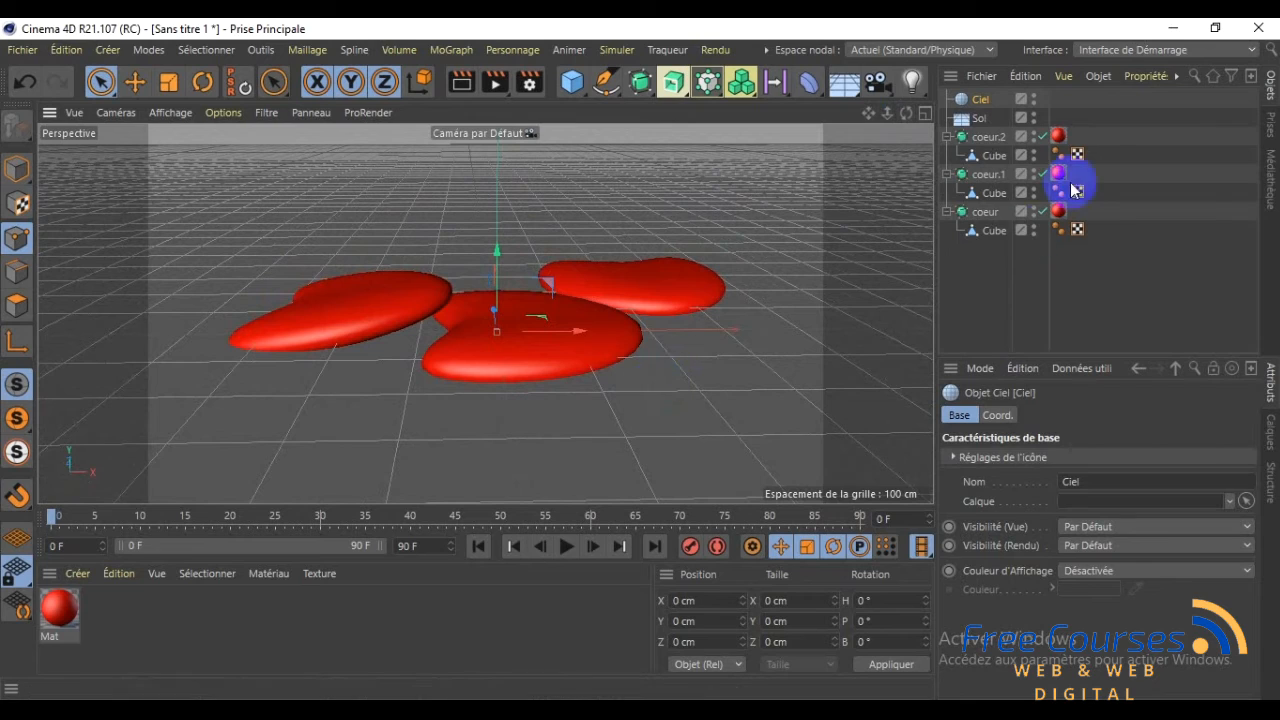
pyautogui.click(985, 119)
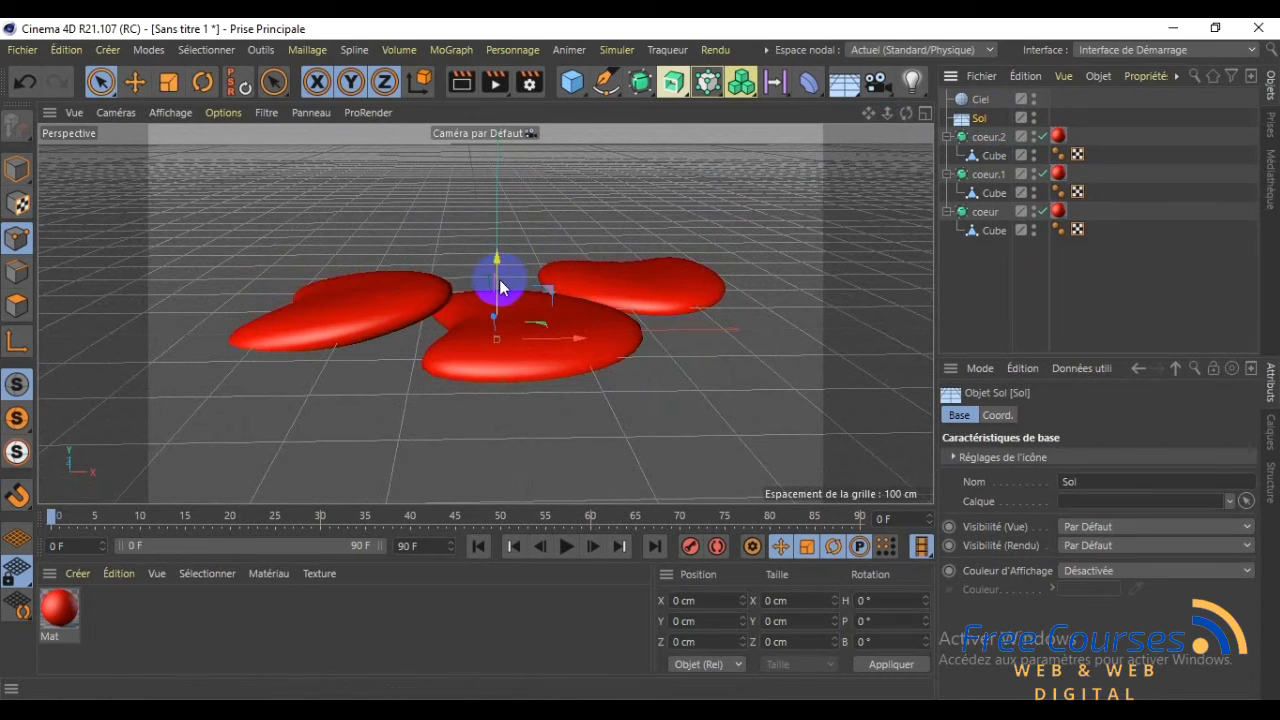
pyautogui.moveTo(498, 268); pyautogui.dragTo(500, 281)
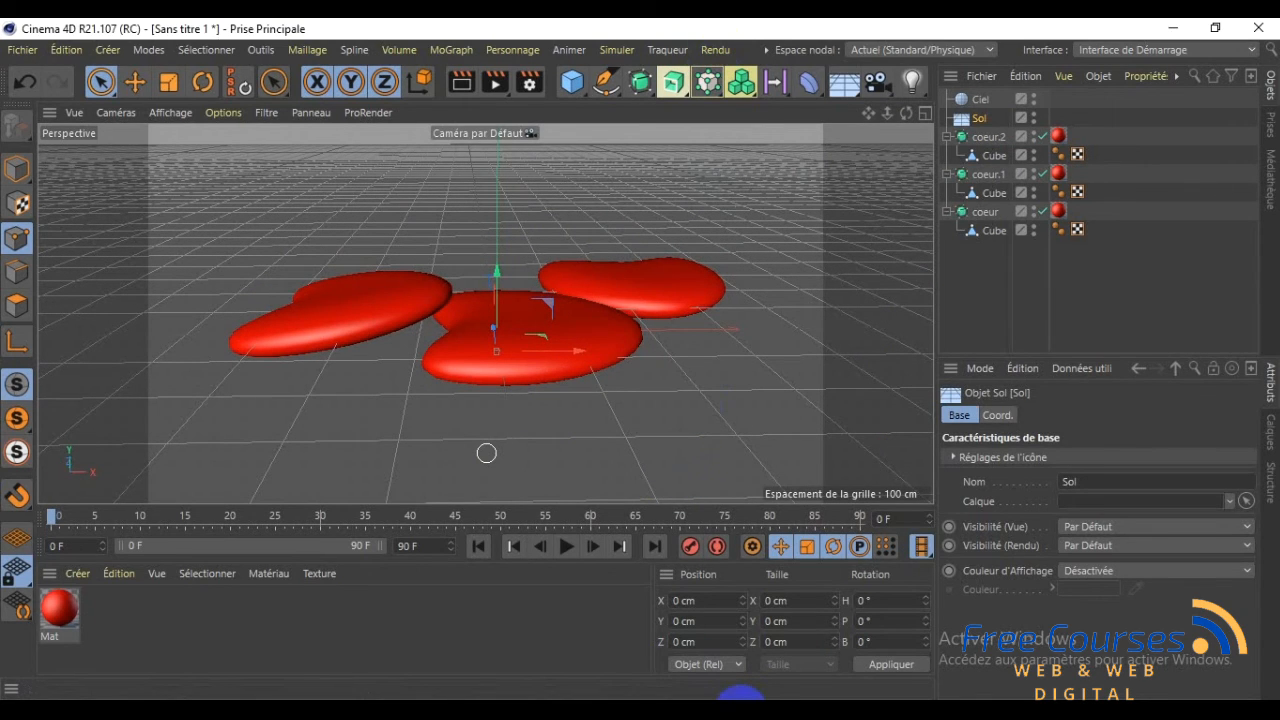
# Set the anti-aliasing to Au mieux in the render settings
pyautogui.click(716, 50)
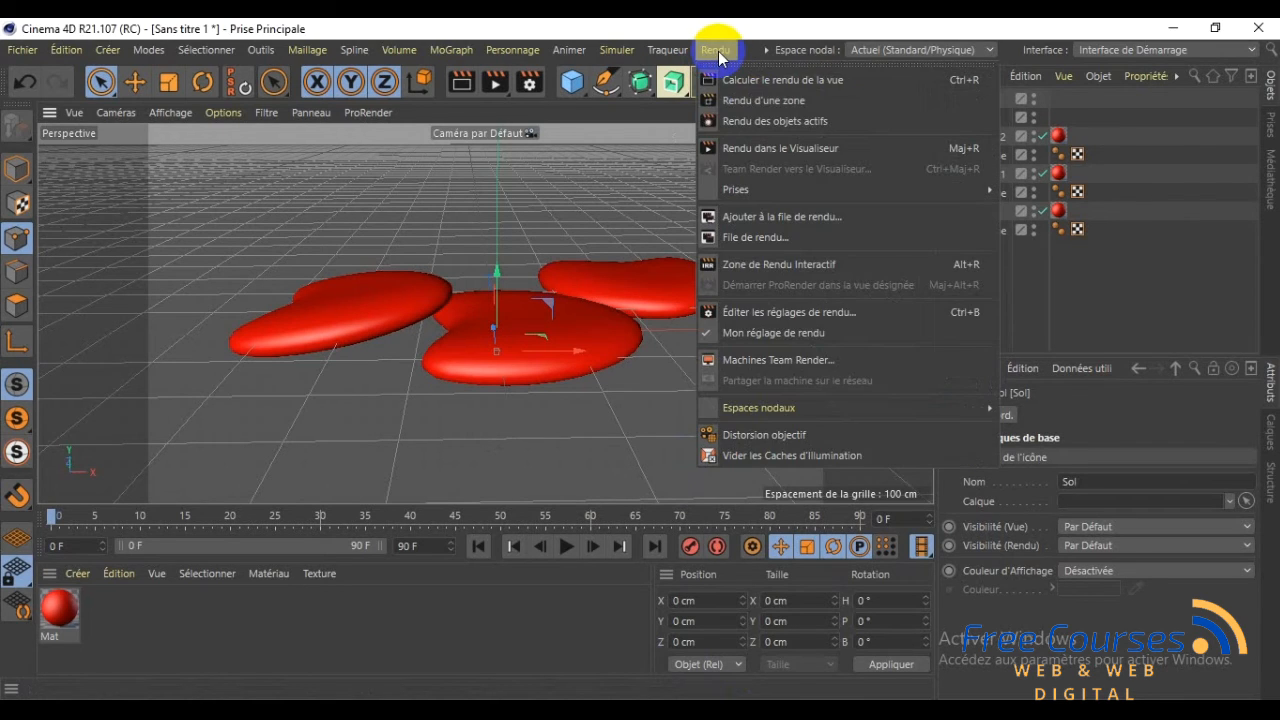
pyautogui.click(776, 313)
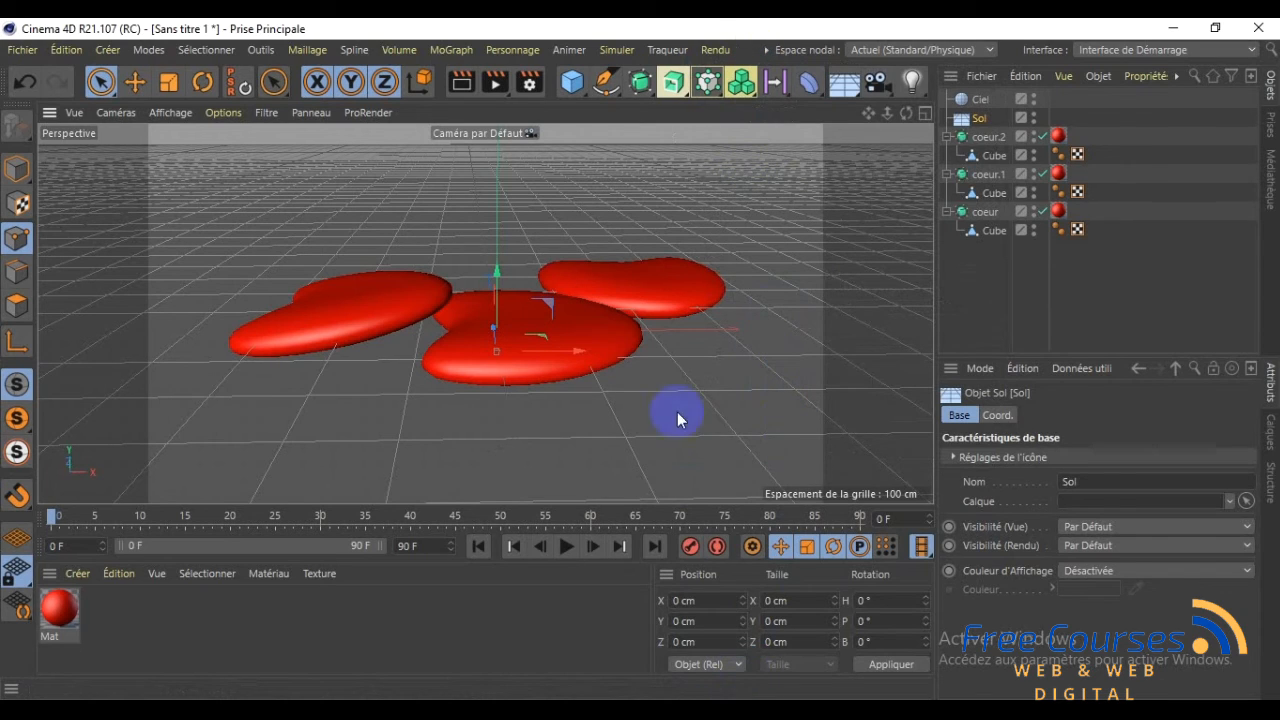
pyautogui.hotkey('ctrl', 'b')
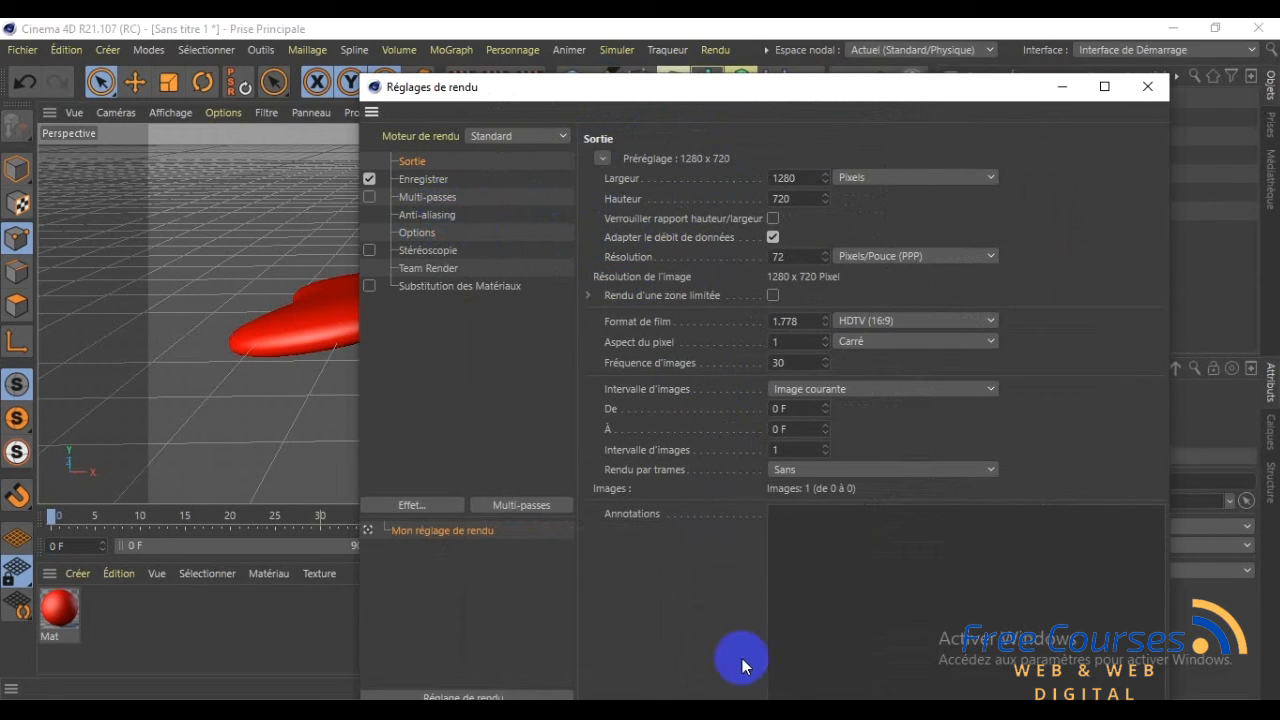
pyautogui.click(449, 220)
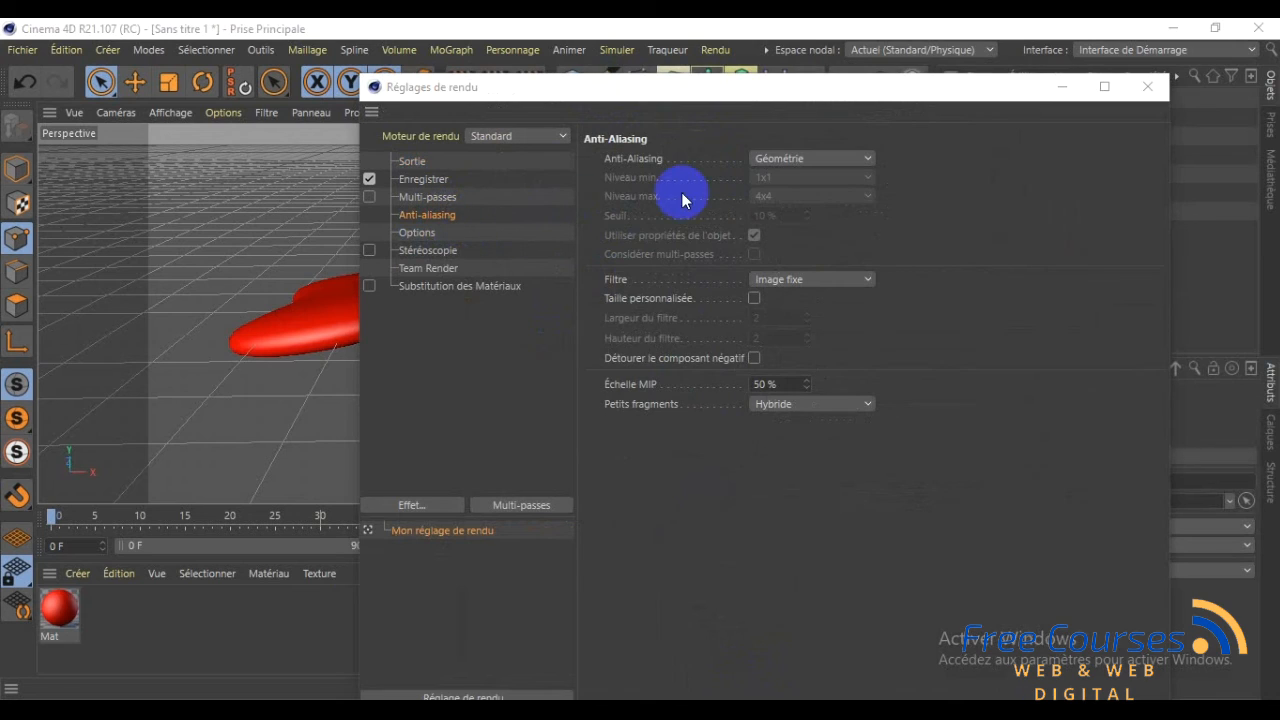
pyautogui.click(867, 158)
pyautogui.click(830, 194)
pyautogui.click(794, 160)
pyautogui.click(788, 217)
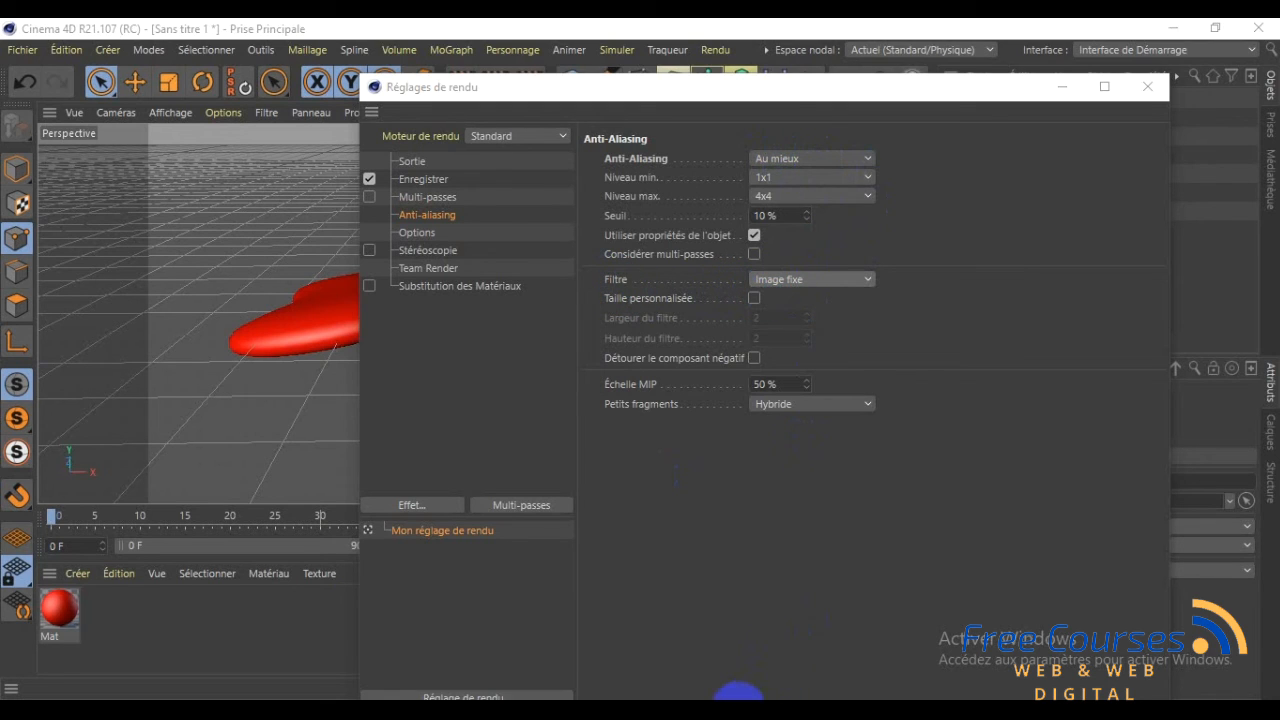
pyautogui.click(803, 283)
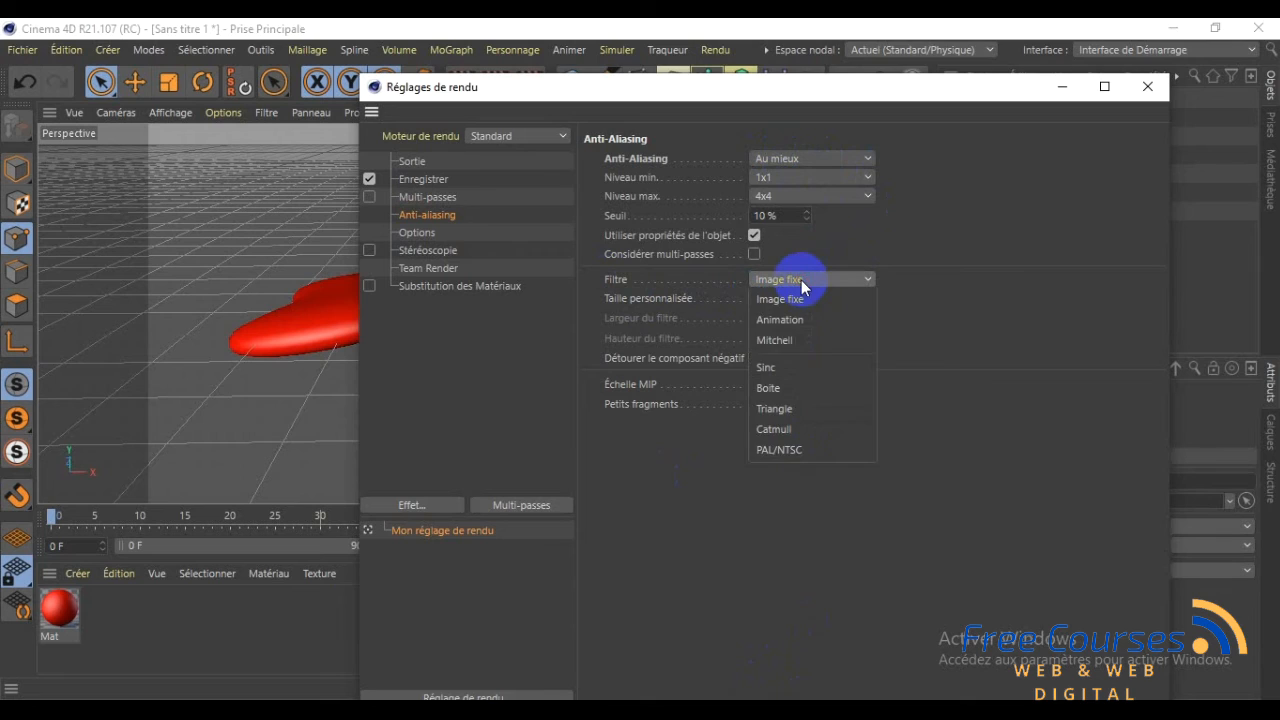
pyautogui.click(779, 367)
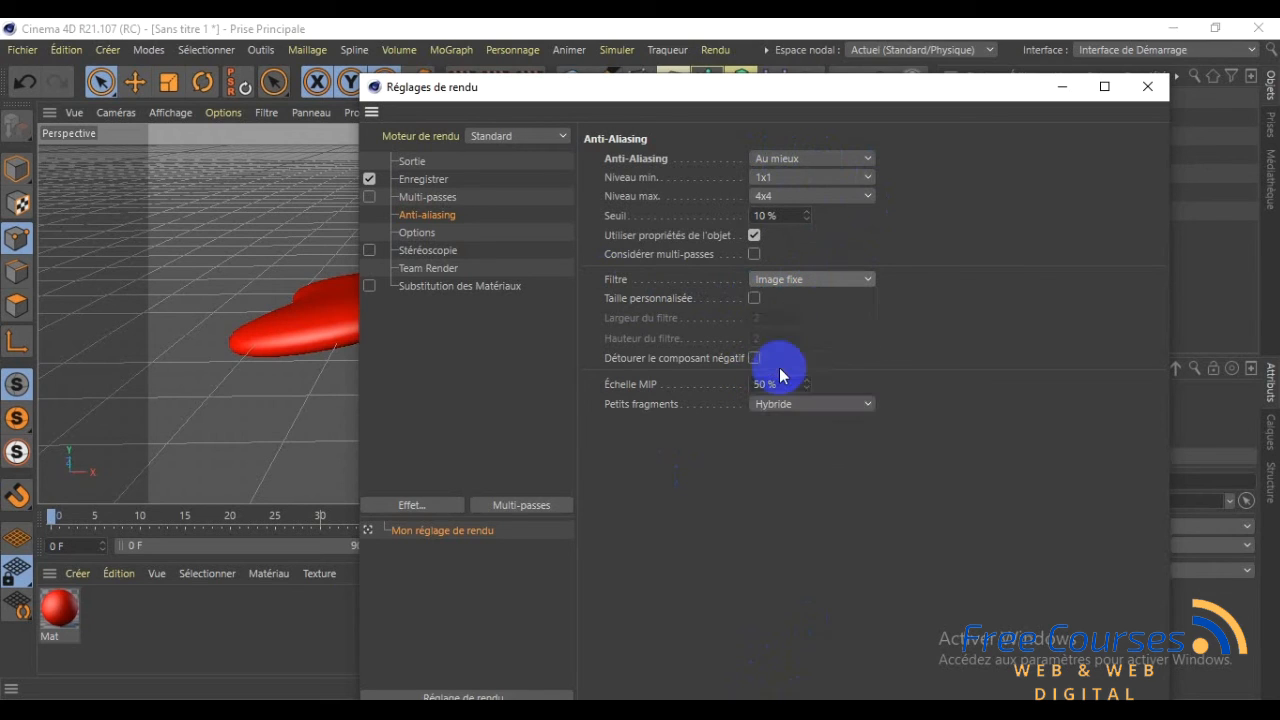
# Disable Éclairage volumétrique in the render options and choose the 800 x 600 screen preset for the output
pyautogui.click(428, 237)
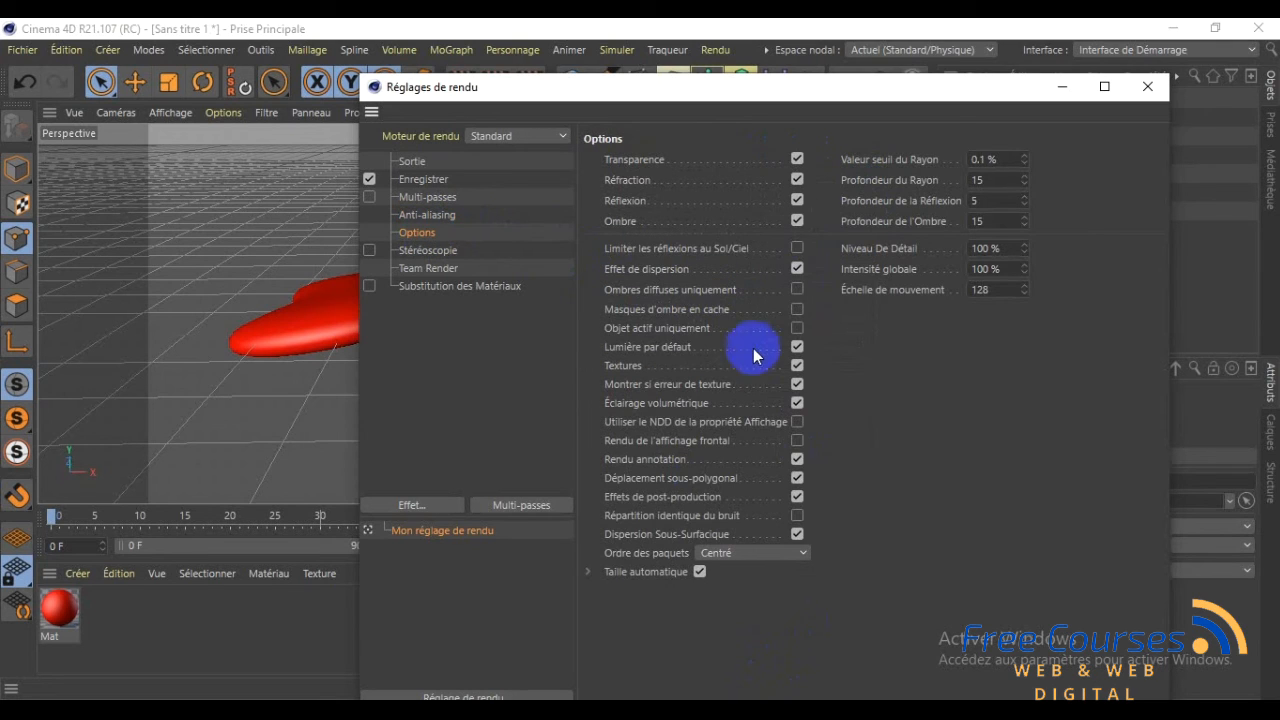
pyautogui.click(797, 403)
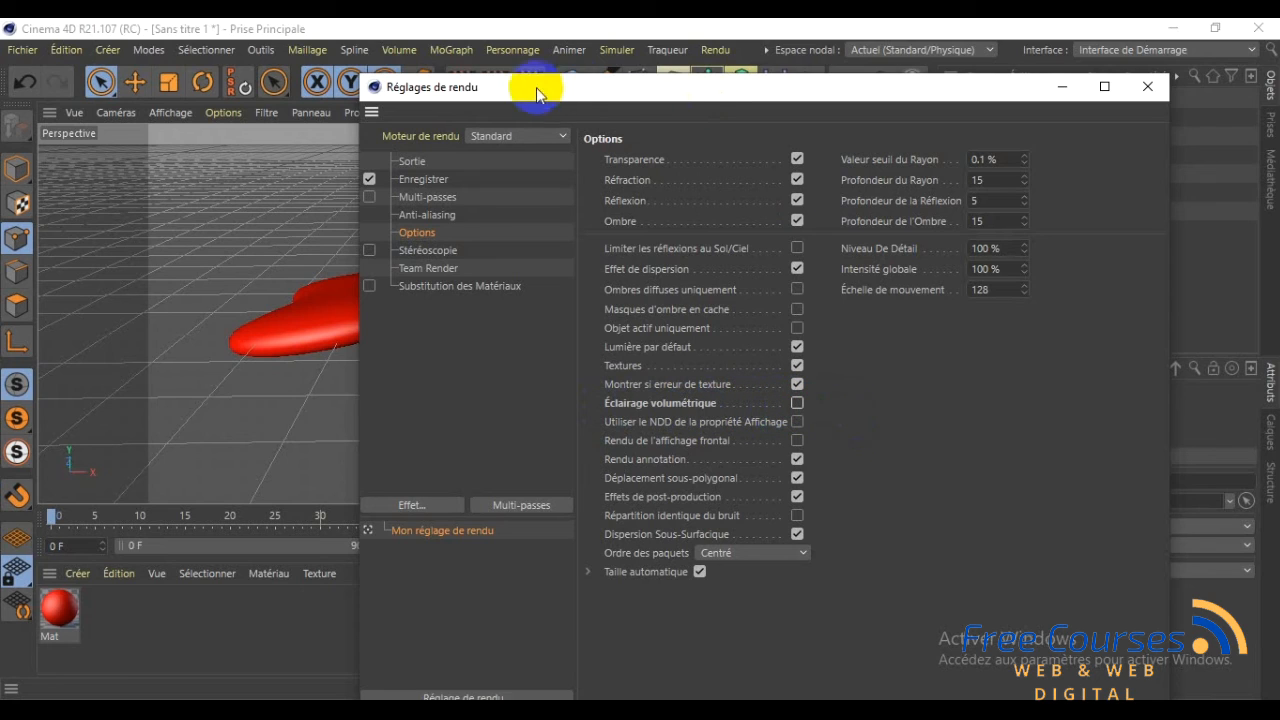
pyautogui.click(410, 162)
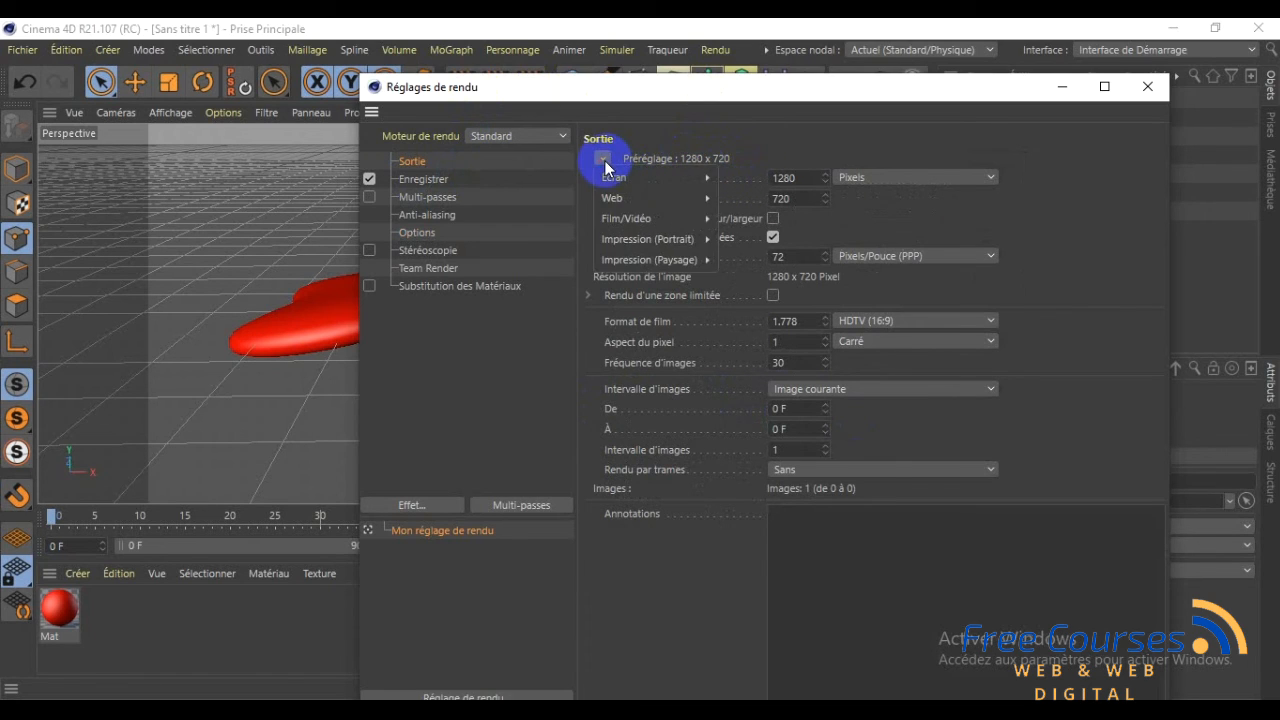
pyautogui.click(604, 160)
pyautogui.moveTo(612, 176)
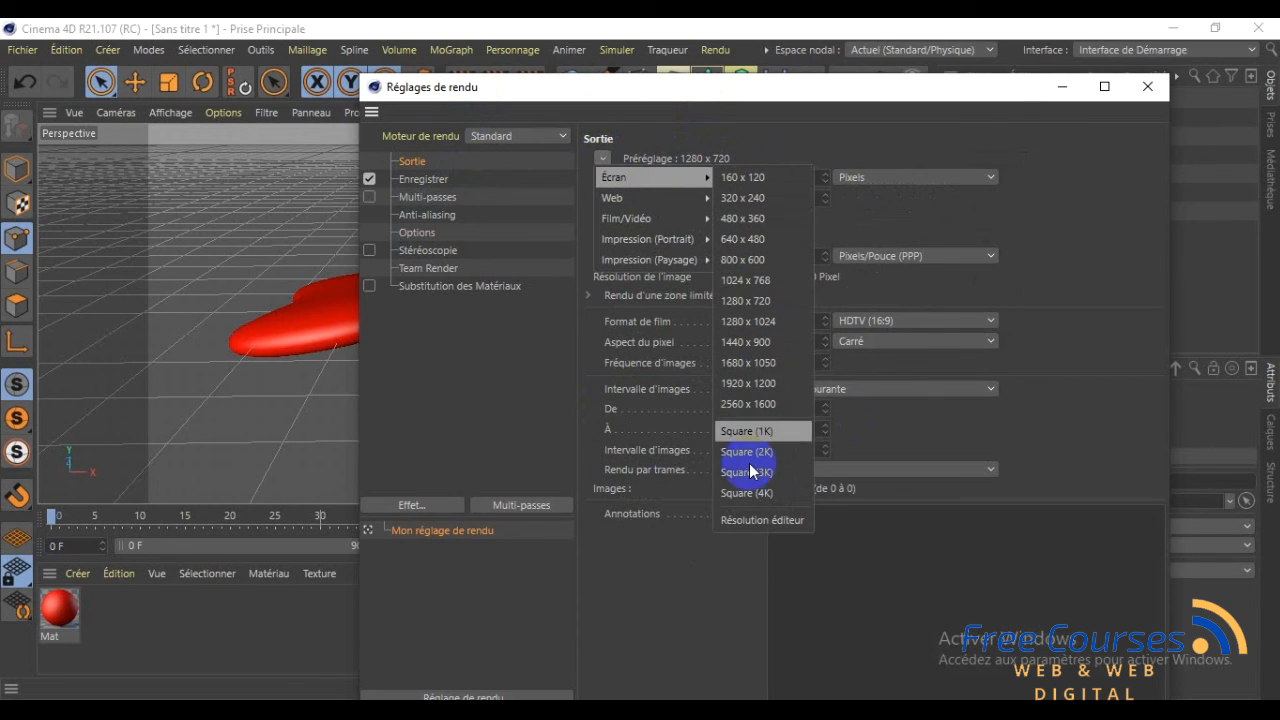
pyautogui.click(755, 262)
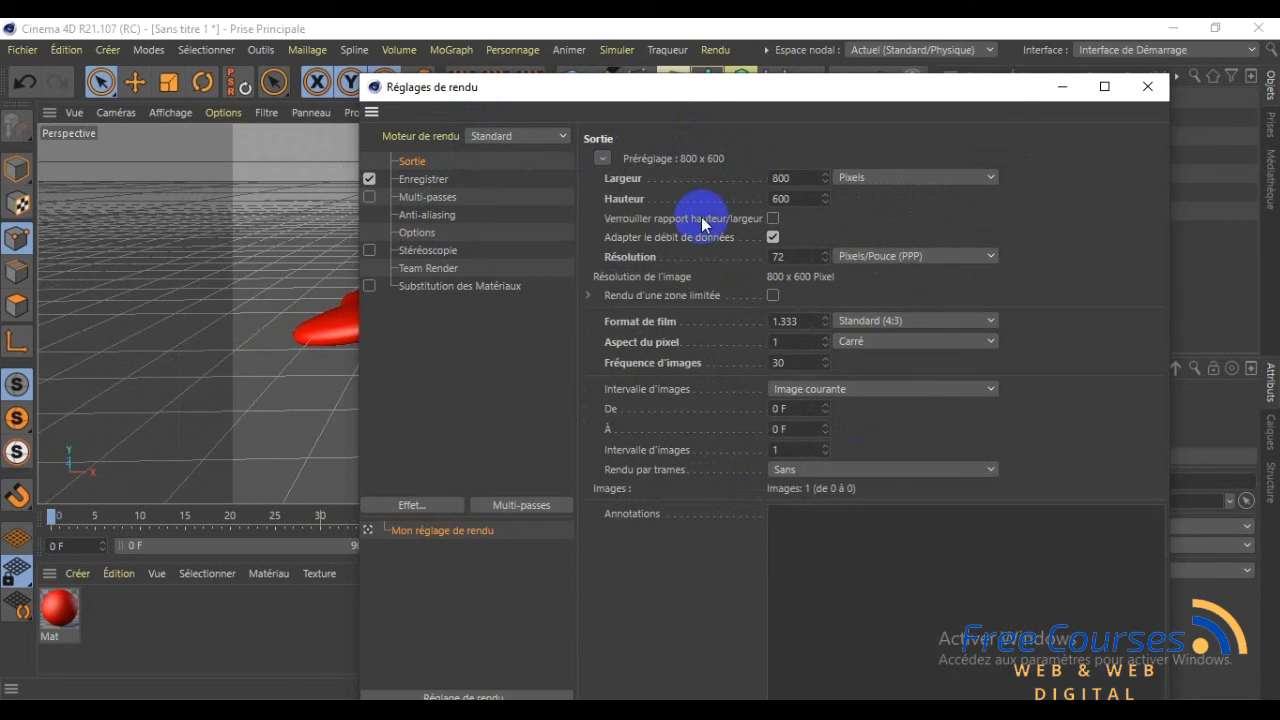
# Set the render to save as a JPG on the Desktop under the name les coeurs, and close the render settings
pyautogui.click(418, 186)
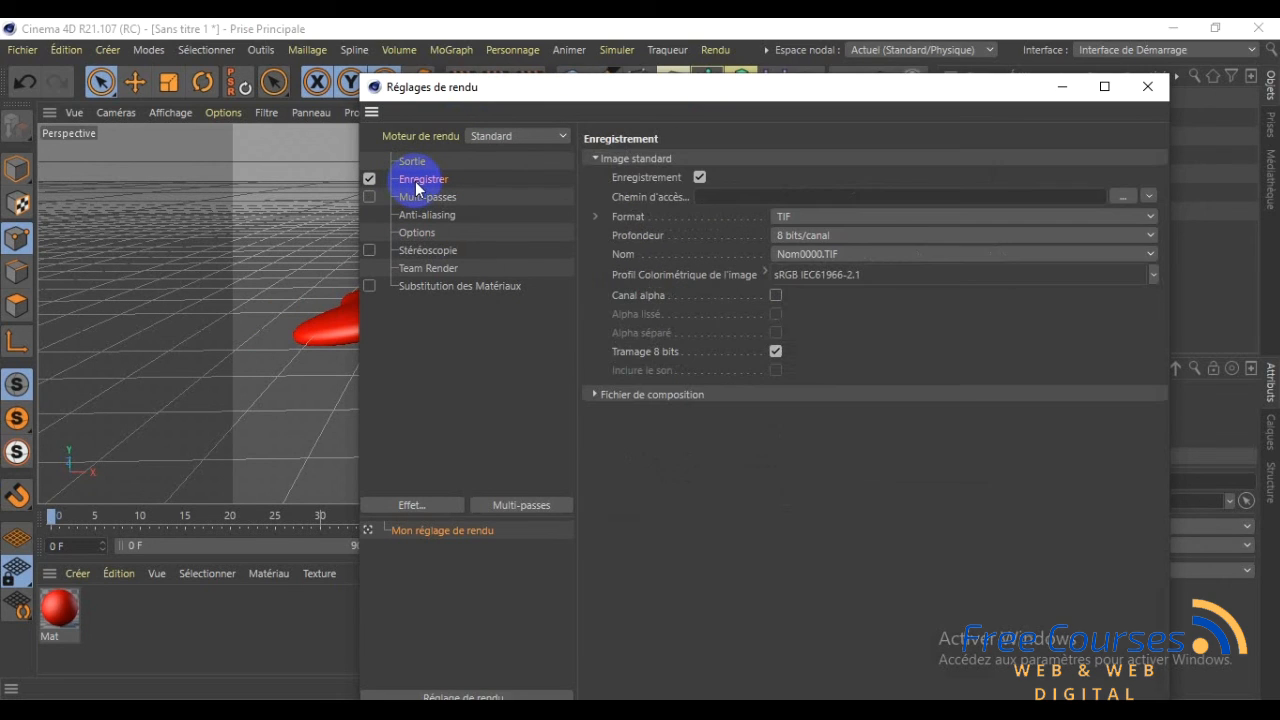
pyautogui.click(1119, 198)
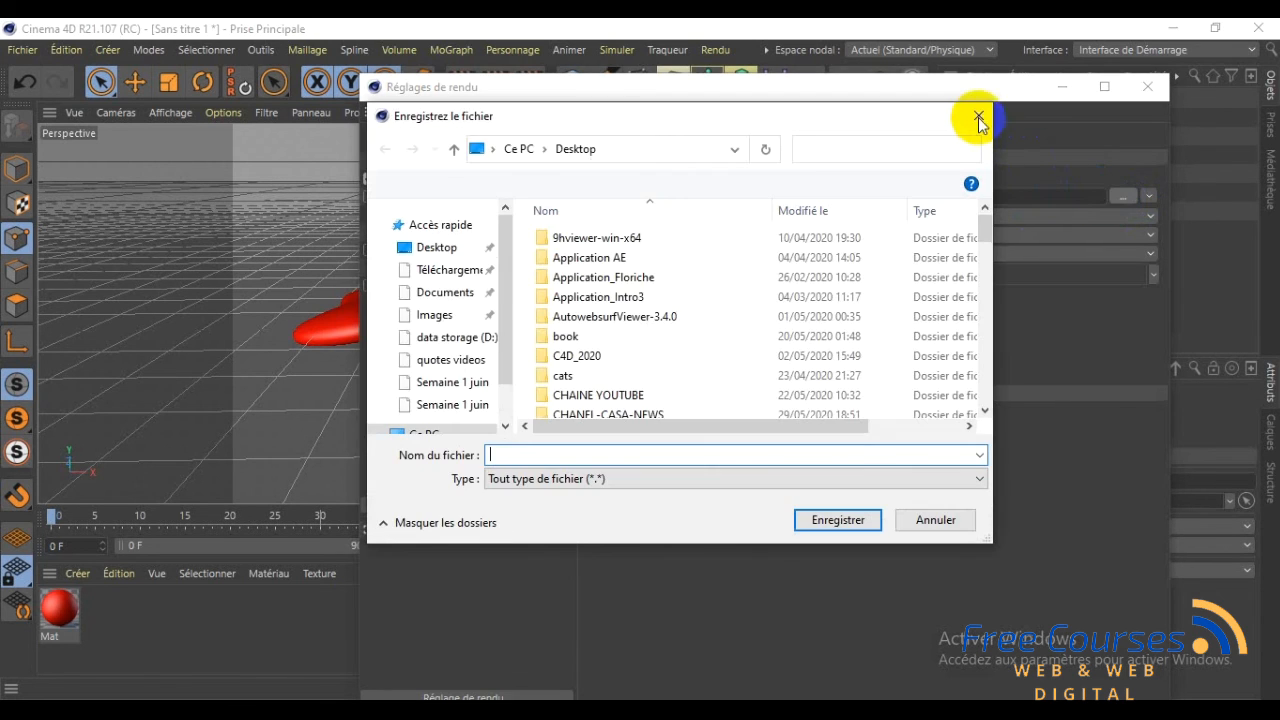
pyautogui.click(976, 117)
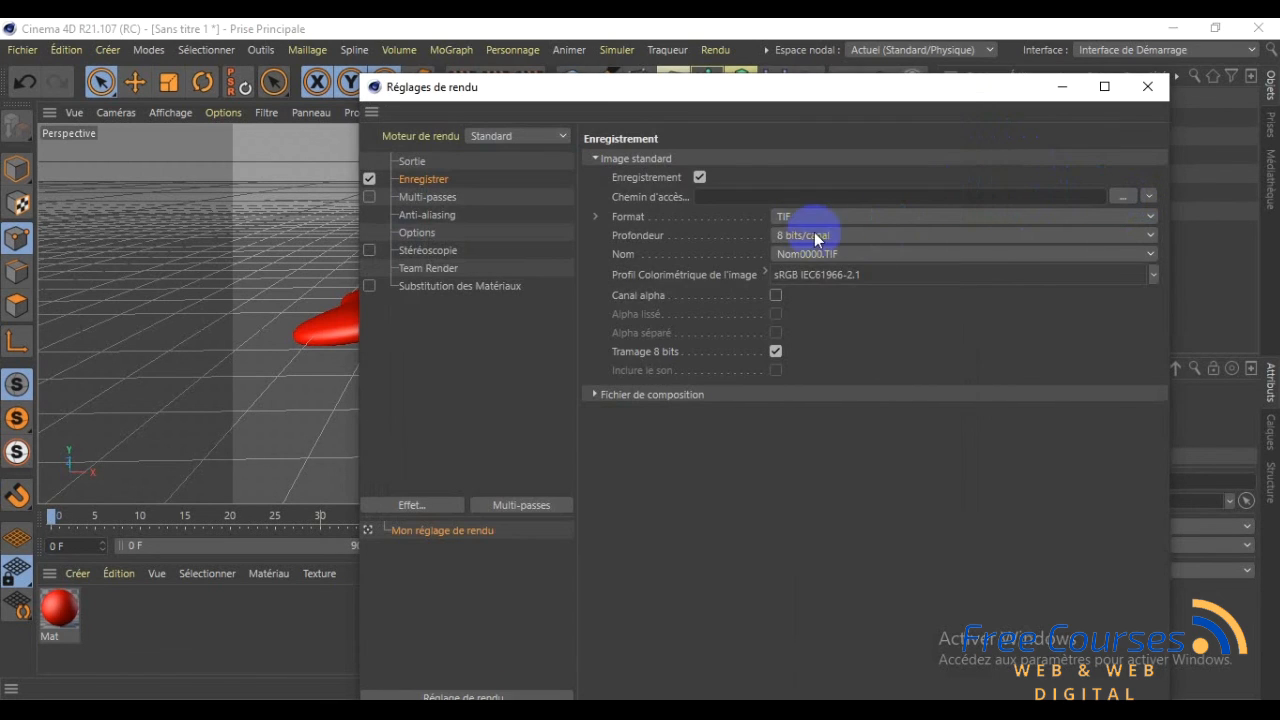
pyautogui.click(1147, 214)
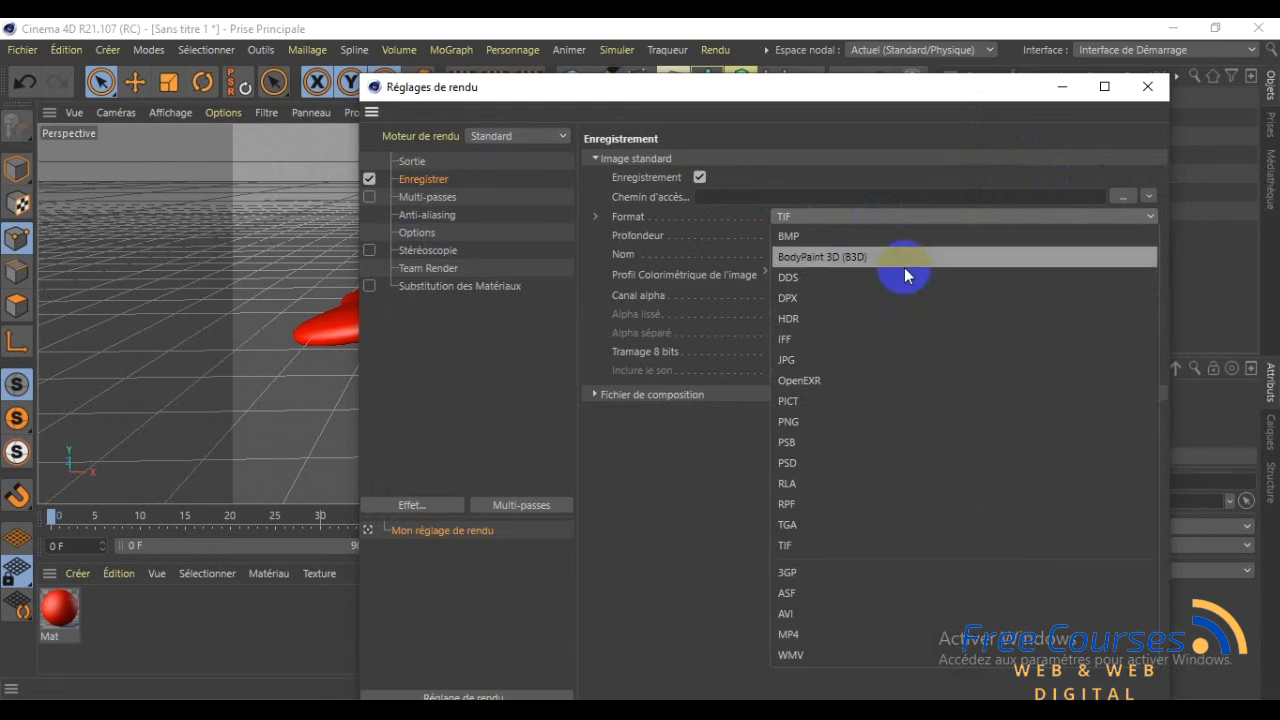
pyautogui.click(823, 357)
pyautogui.click(1124, 197)
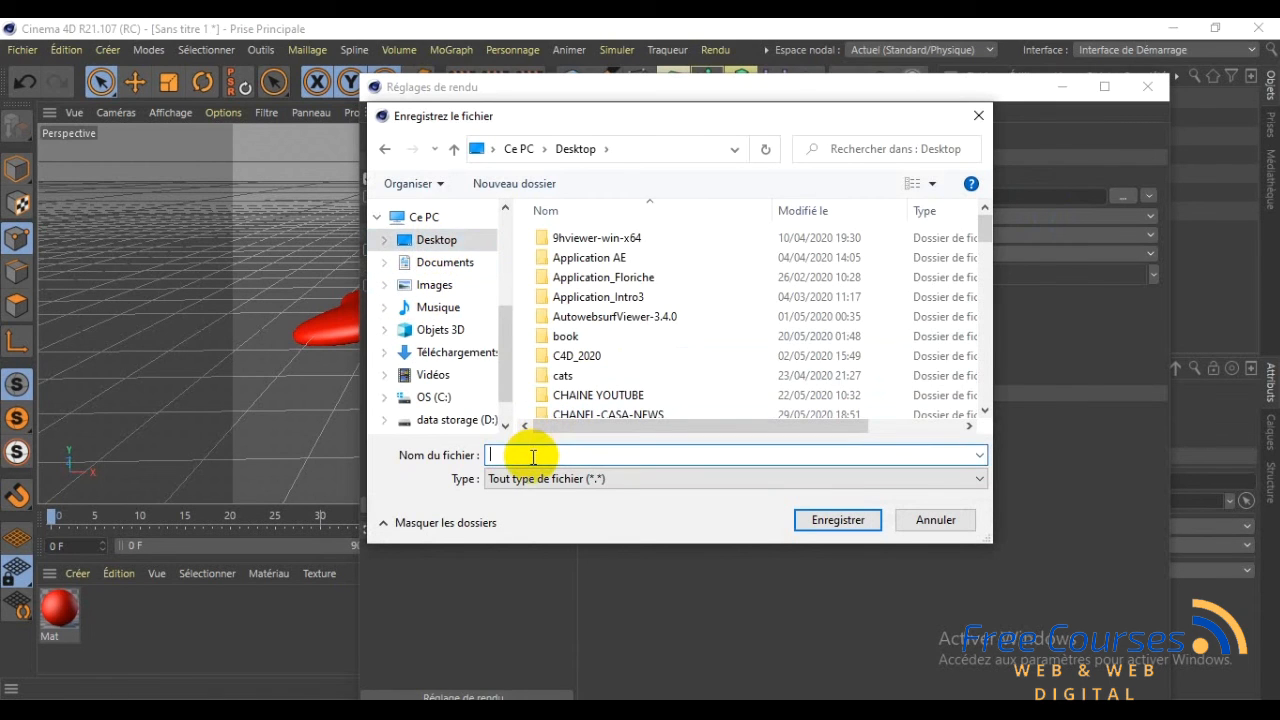
pyautogui.write('les coeurs')
pyautogui.click(832, 522)
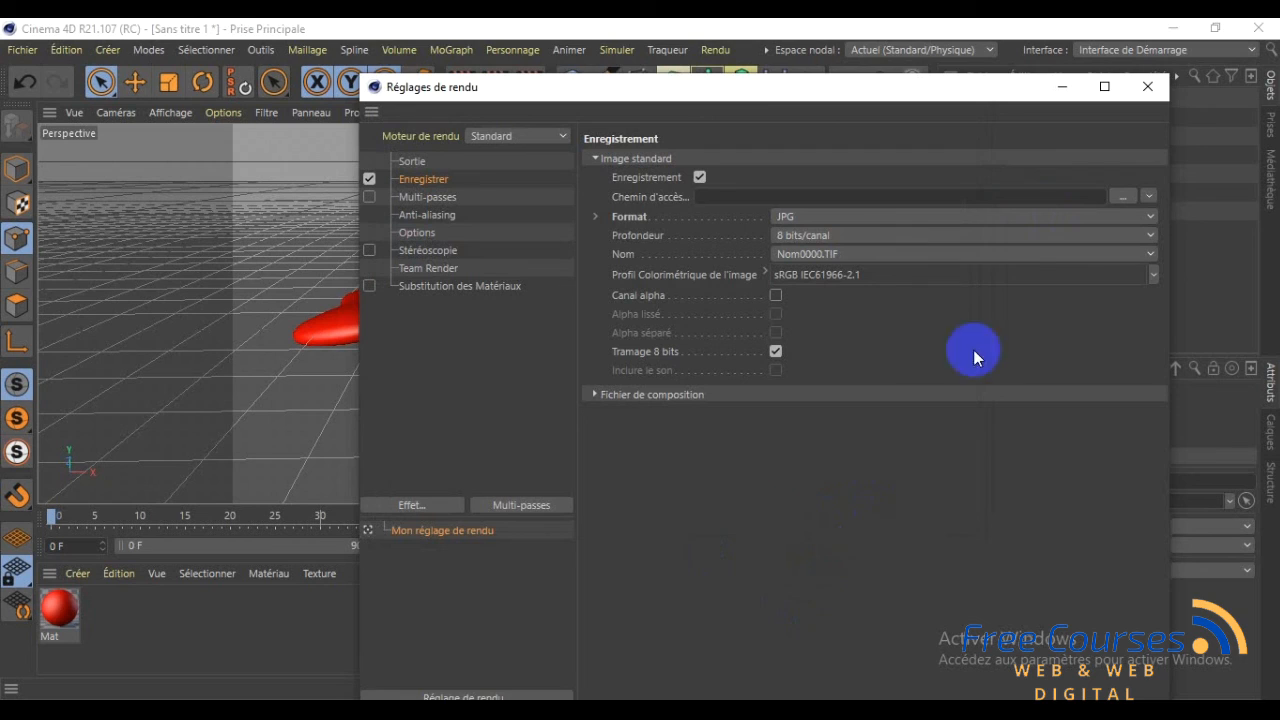
pyautogui.click(1148, 87)
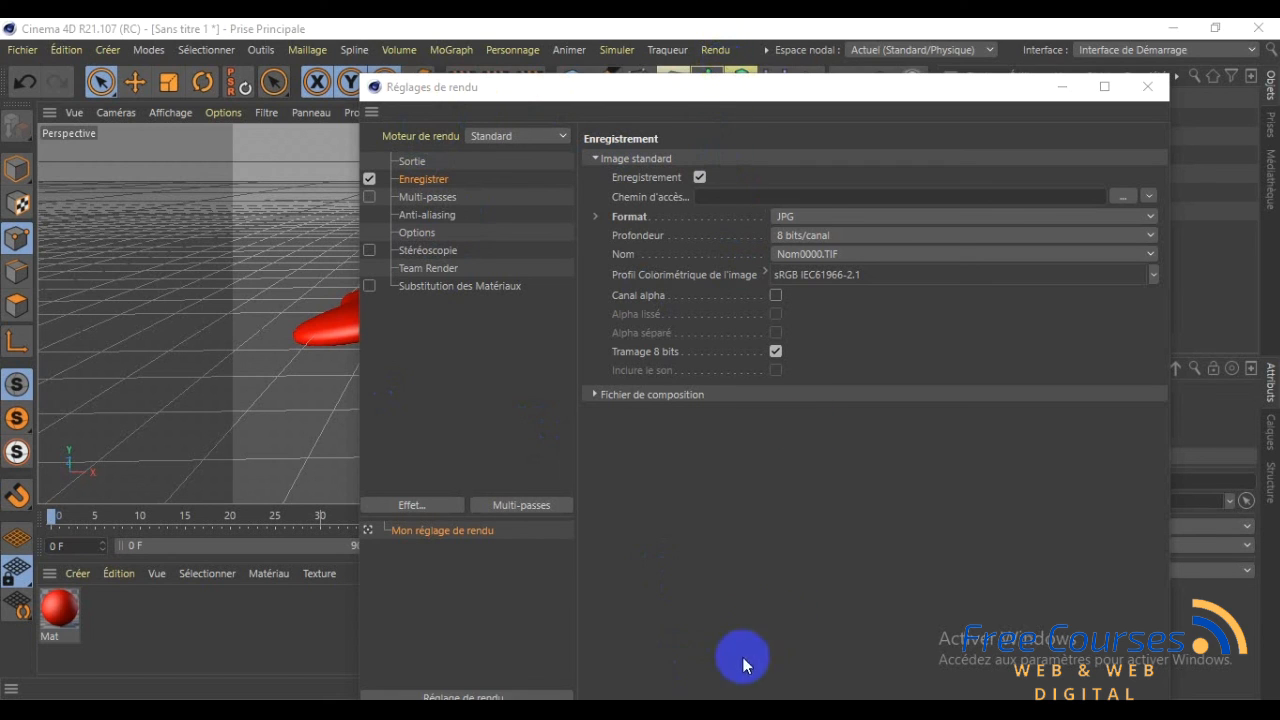
pyautogui.click(819, 57)
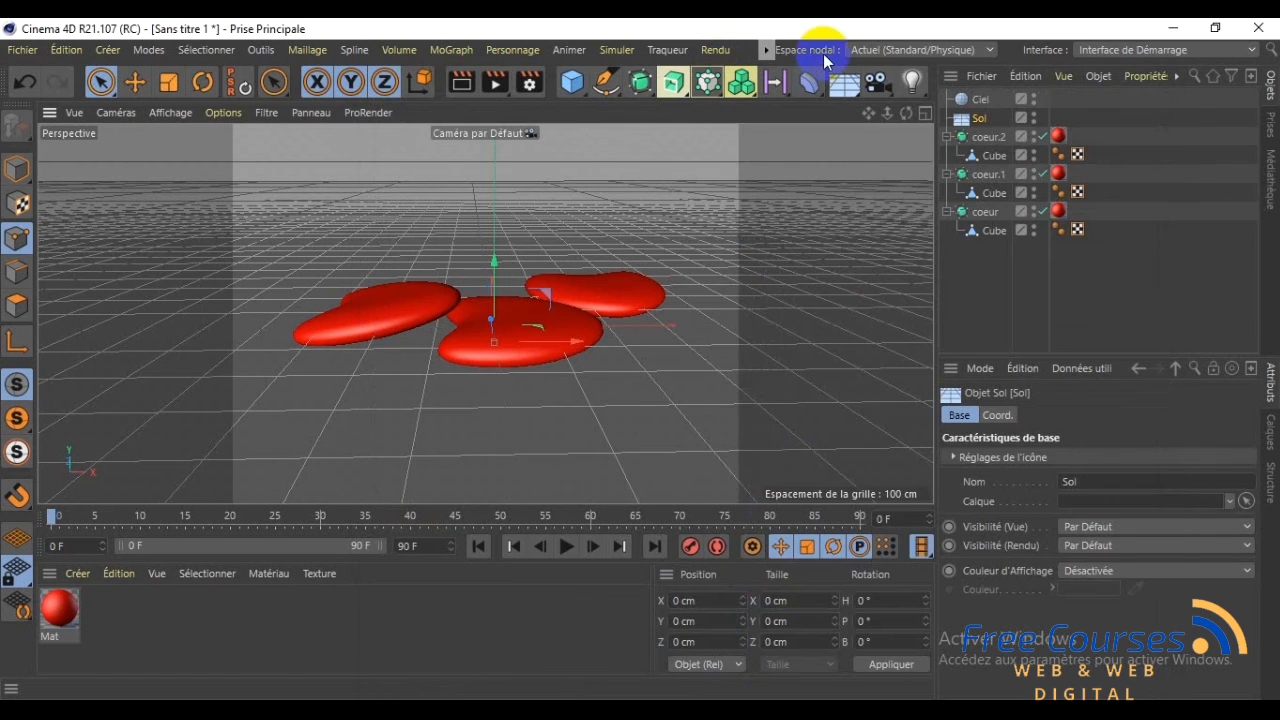
# Render the scene in the Visualiseur and close the render window when it finishes
pyautogui.click(714, 51)
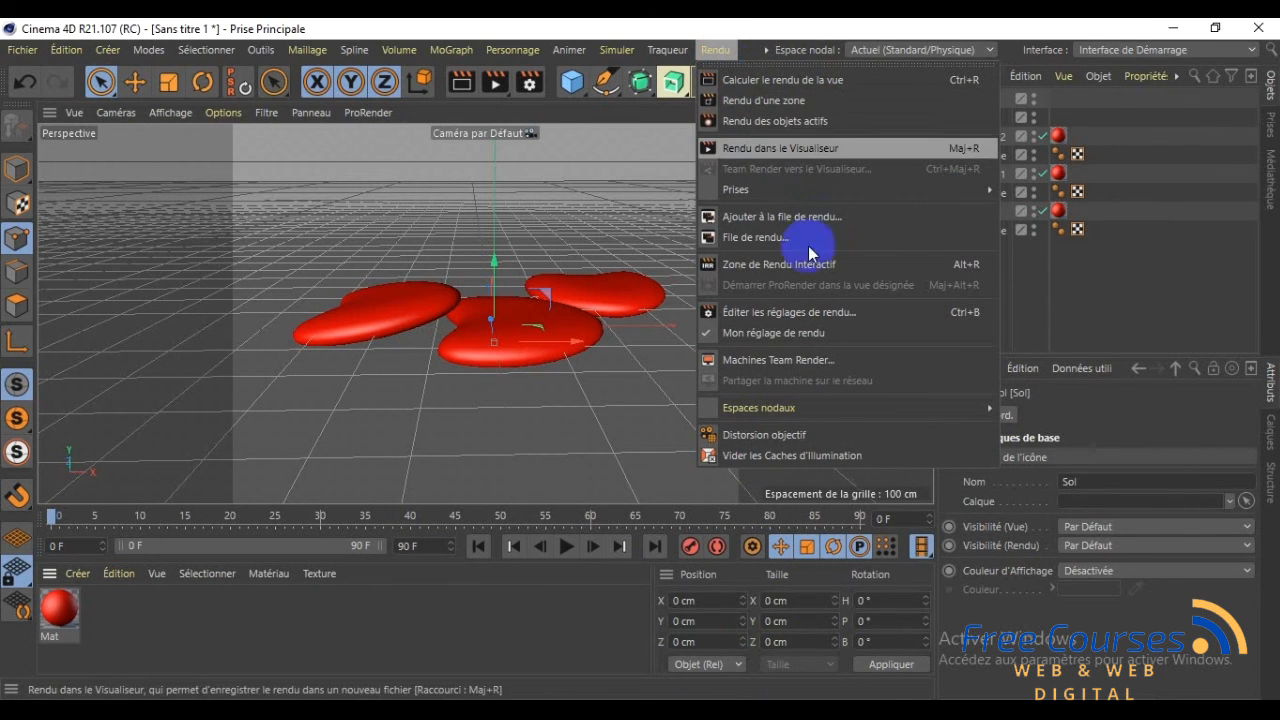
pyautogui.click(743, 152)
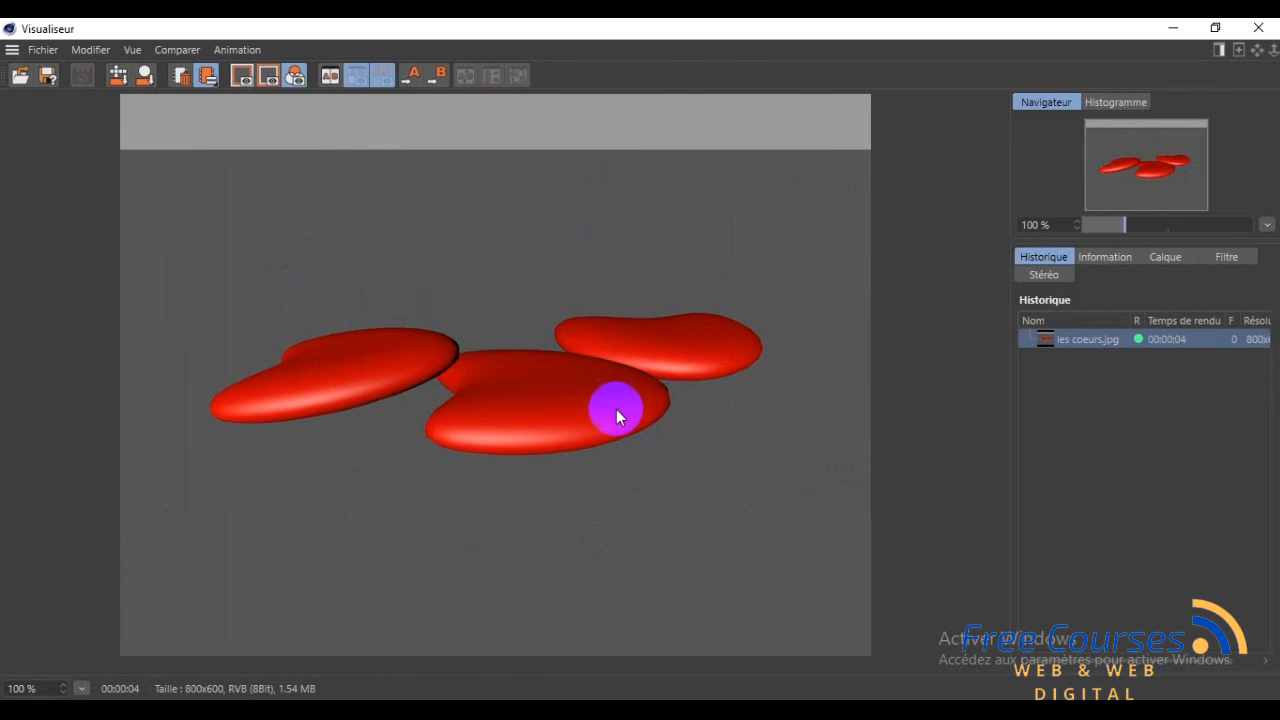
pyautogui.click(1260, 30)
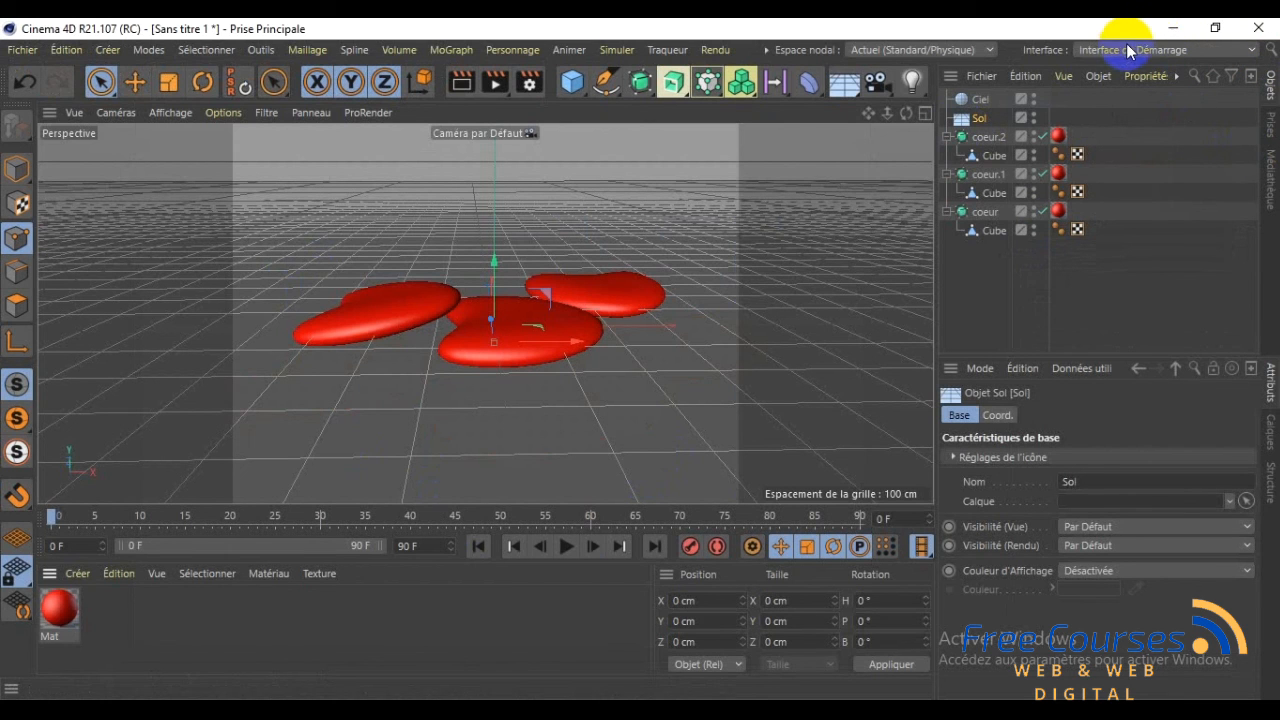
# Switch to the Windows desktop and move the les coeurs.jpg file to an empty area away from the other icons
pyautogui.click(1173, 28)
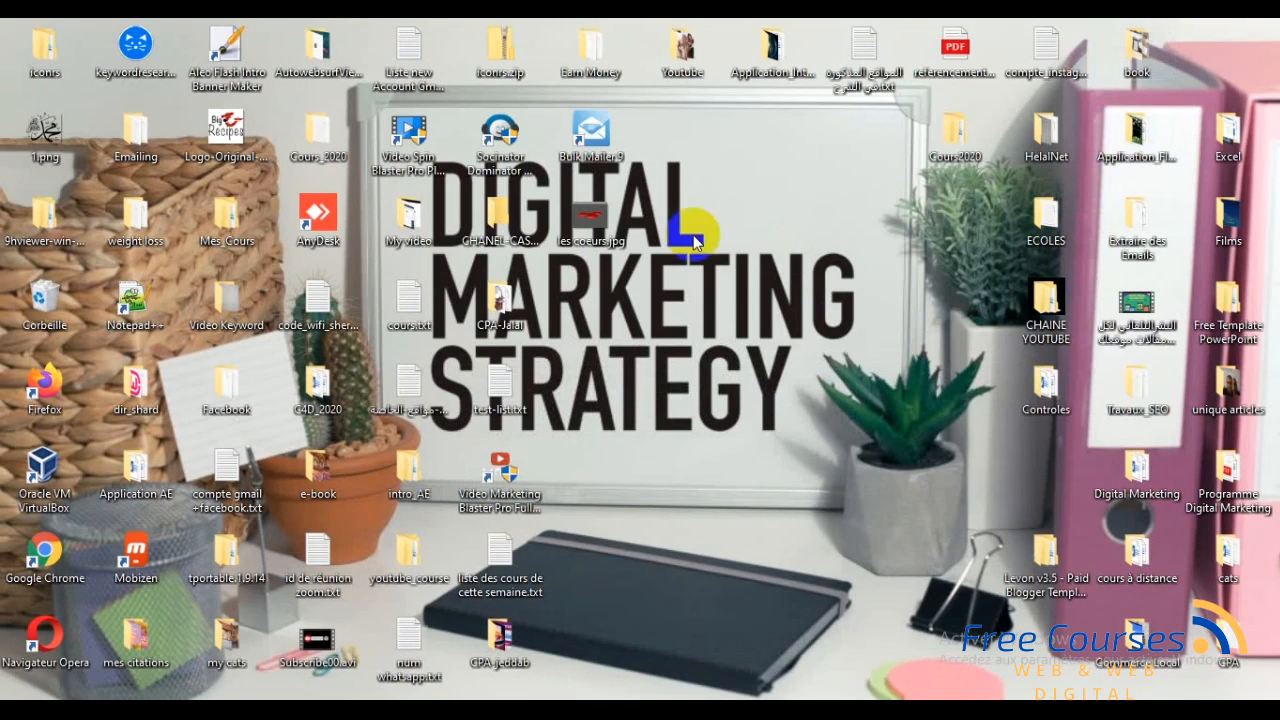
pyautogui.moveTo(591, 220); pyautogui.dragTo(785, 565)
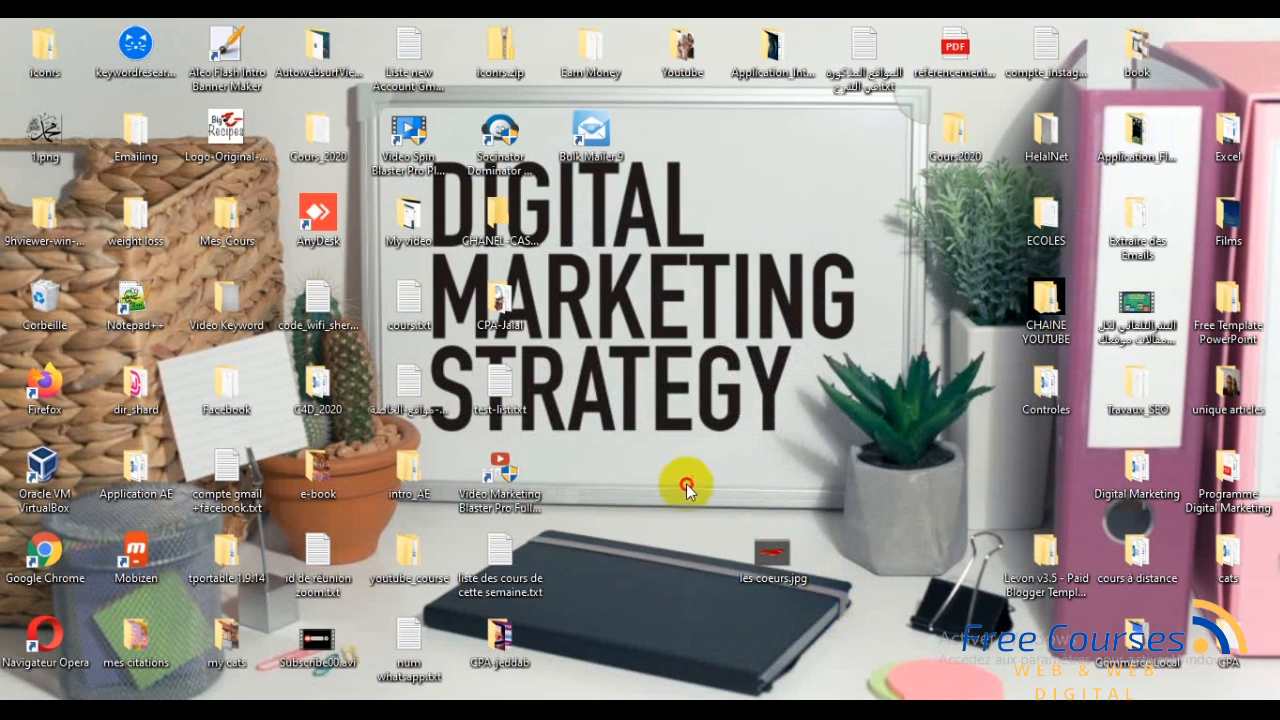